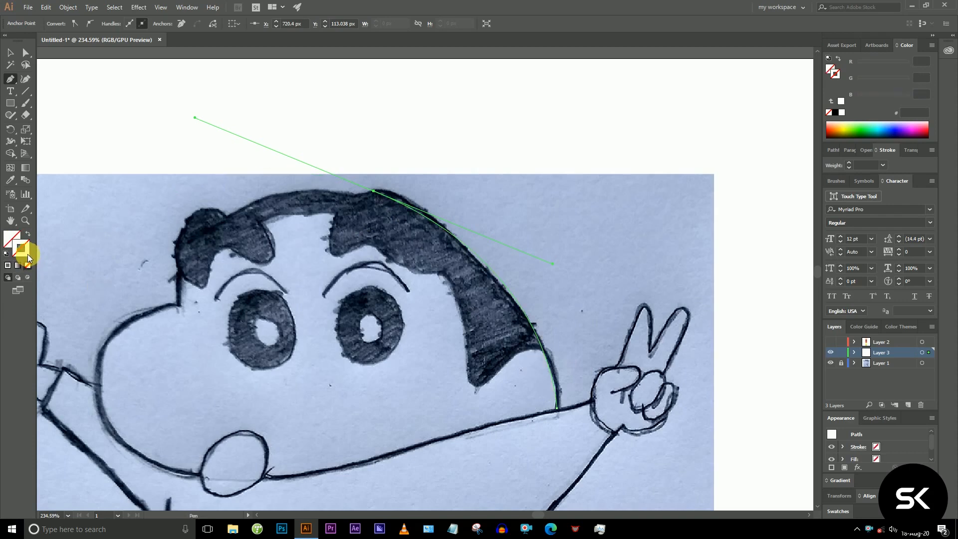
Give the head path a black stroke and reshape its curve over the right side of the hair up to the crown.
left_click(836, 114)
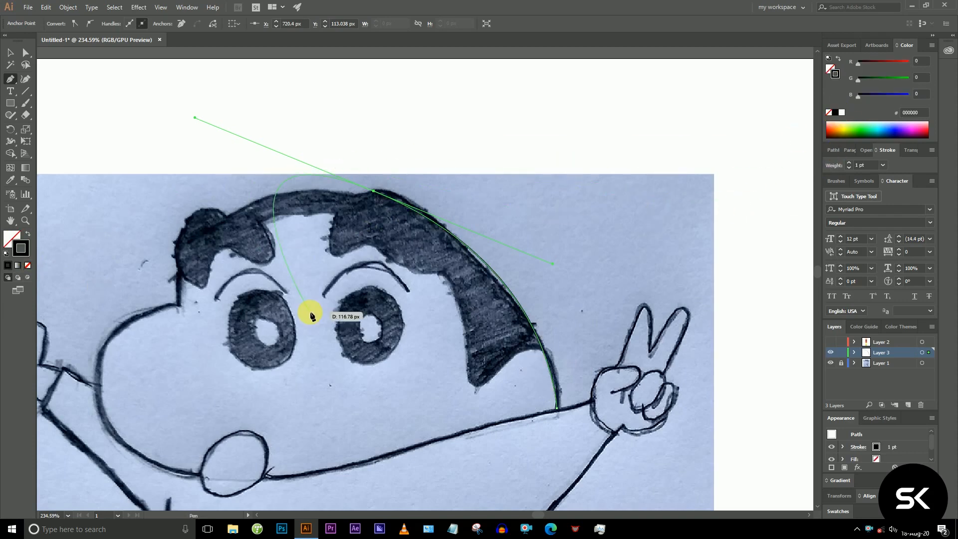
left_click_drag(314, 294, 351, 176)
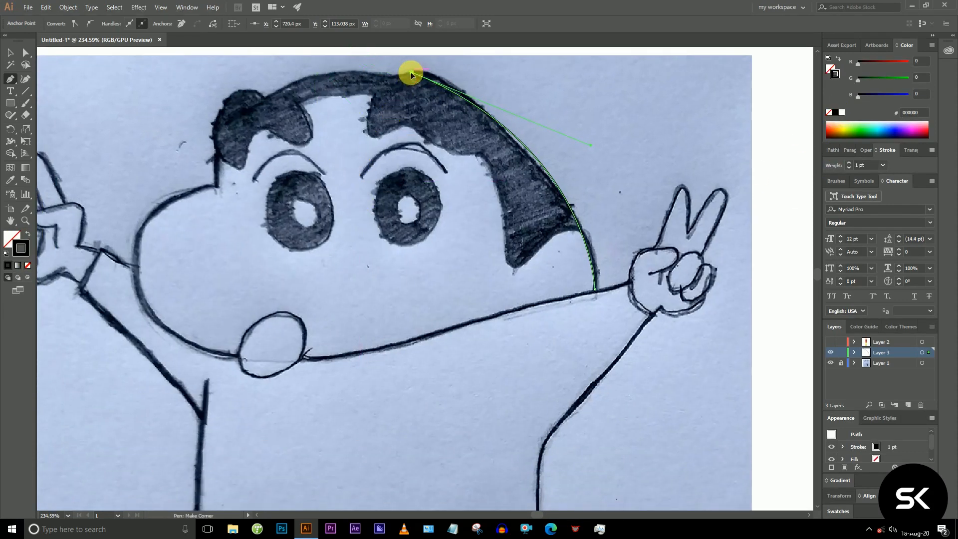
left_click_drag(410, 73, 584, 167)
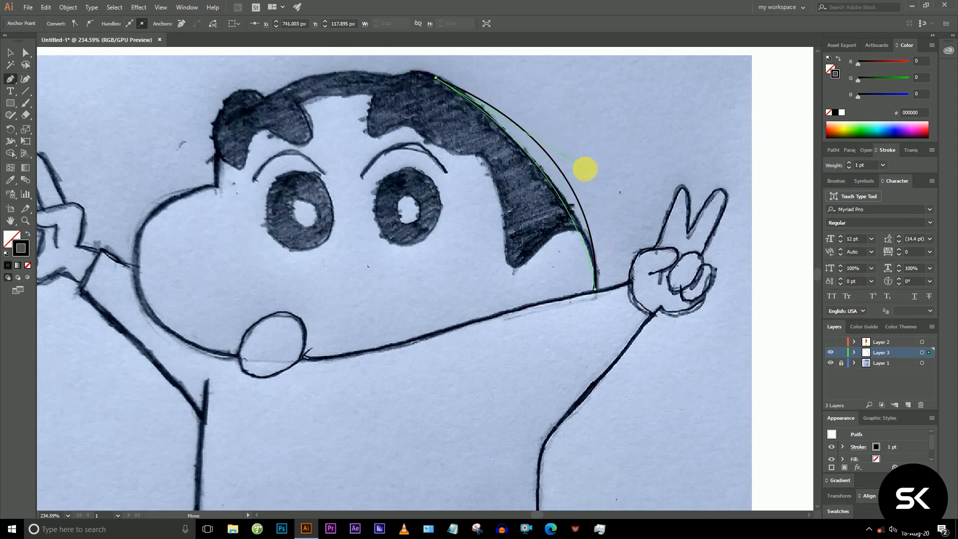
left_click_drag(438, 80, 388, 69)
scroll(429, 72, "up", 6)
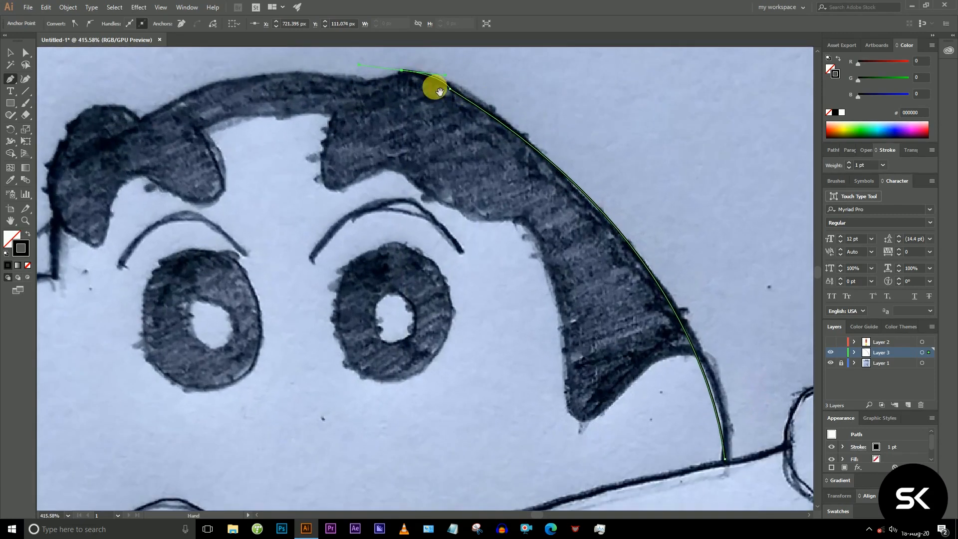
Continue the head outline with the Pen tool across the top of the hair, around the left tuft and down to the forehead corner.
left_click_drag(435, 89, 440, 124)
left_click_drag(379, 119, 343, 127)
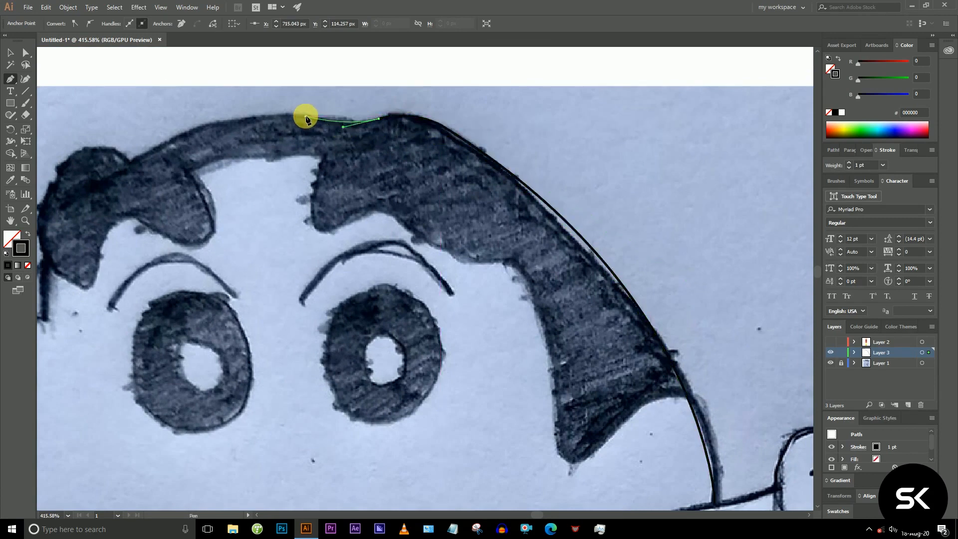
scroll(381, 122, "down", 3)
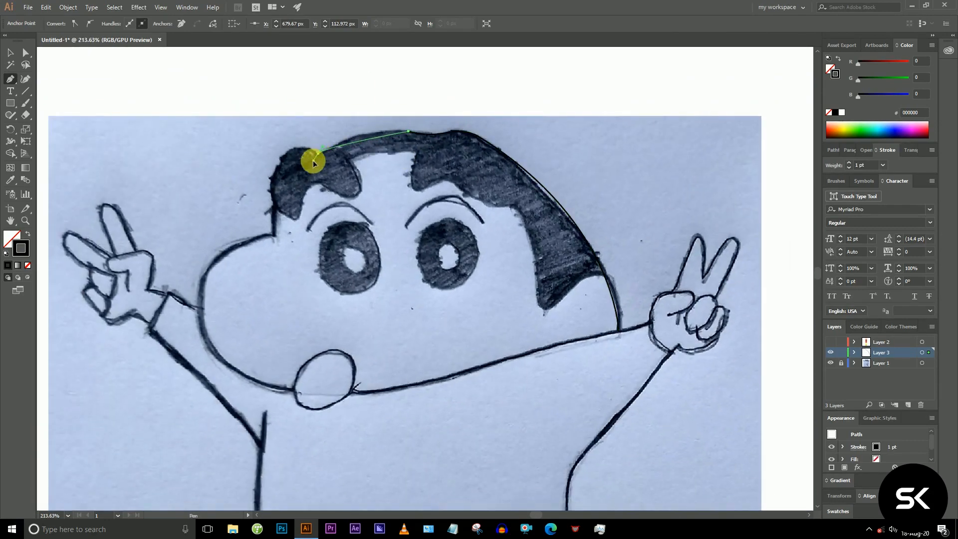
left_click_drag(317, 153, 257, 201)
left_click_drag(276, 168, 275, 241)
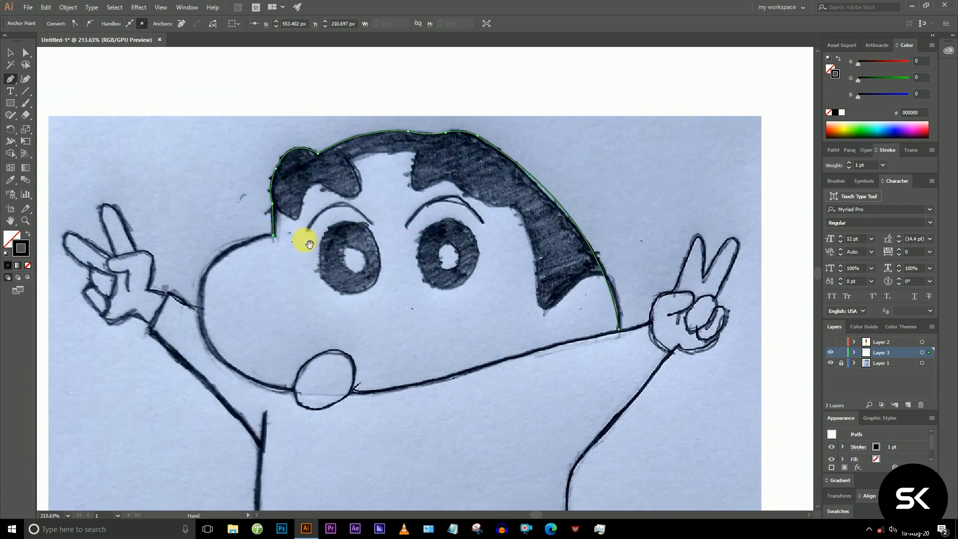
Trace the bulging left cheek from the forehead corner down to the mouth with curved segments.
scroll(299, 245, "down", 3)
left_click_drag(197, 223, 207, 295)
left_click(196, 221)
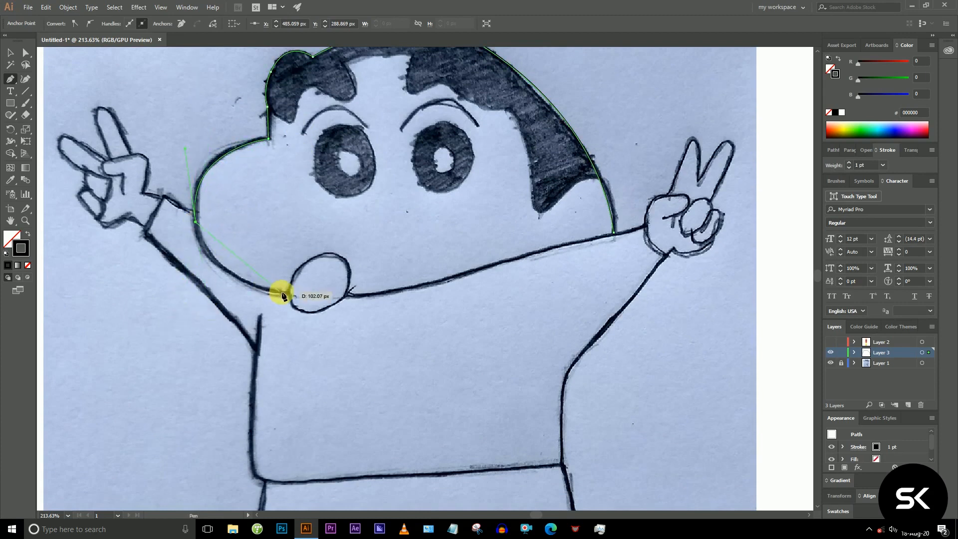
left_click_drag(289, 293, 331, 310)
Trace the jawline from the mouth to the lower right of the head and close the head outline.
left_click_drag(390, 317, 375, 299)
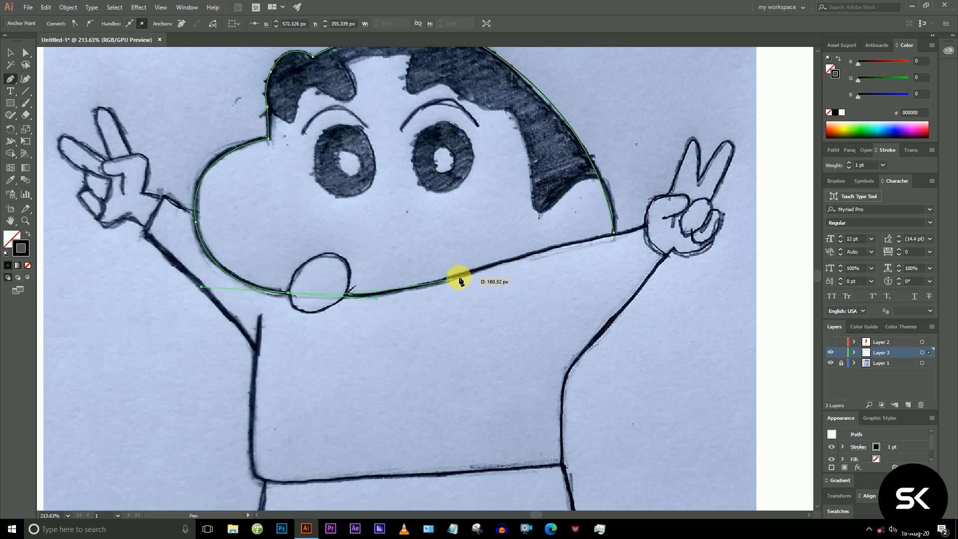
left_click_drag(459, 277, 505, 260)
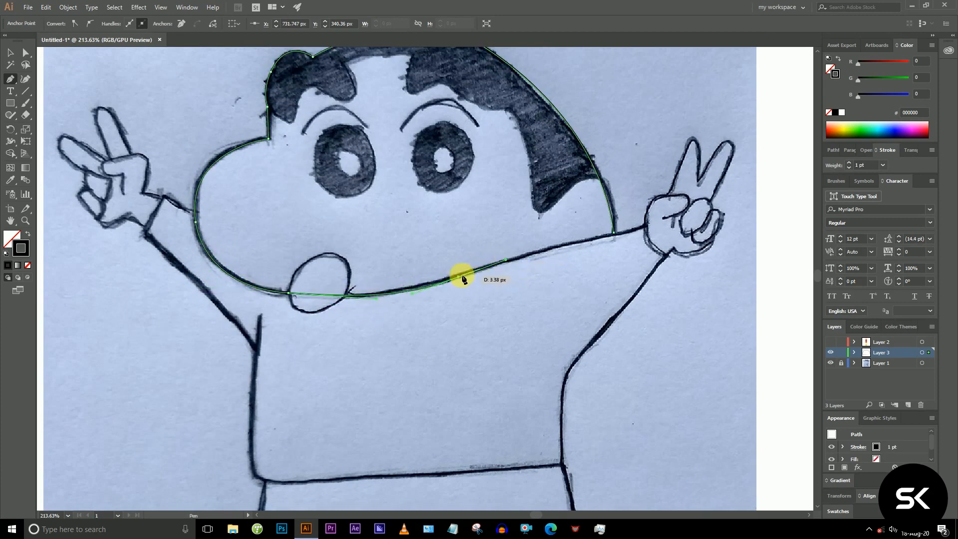
left_click(458, 277)
left_click(616, 235)
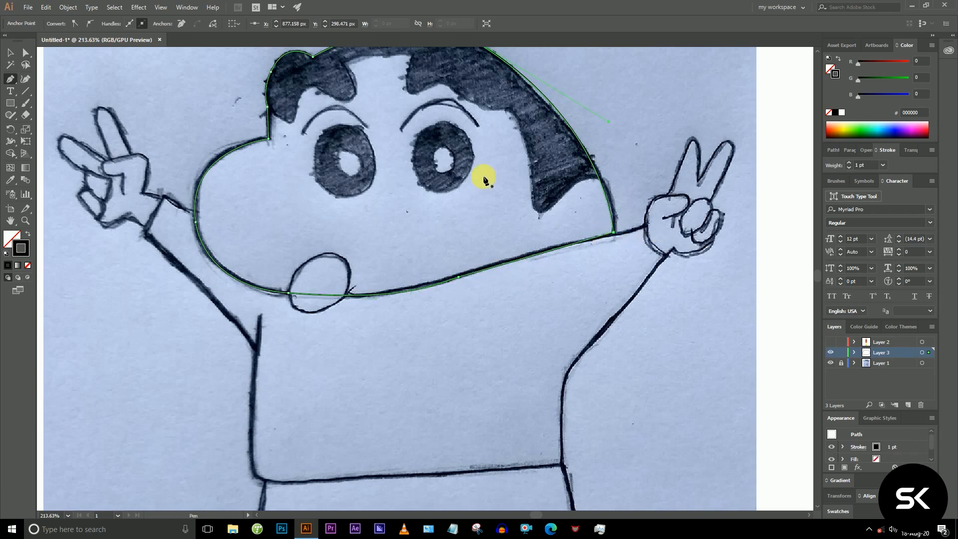
Start the shirt outline at the left cheek and trace the left cuff, underside of the sleeve and left side down to the hem.
scroll(514, 178, "down", 2)
left_click_drag(338, 279, 357, 213)
scroll(366, 216, "up", 2)
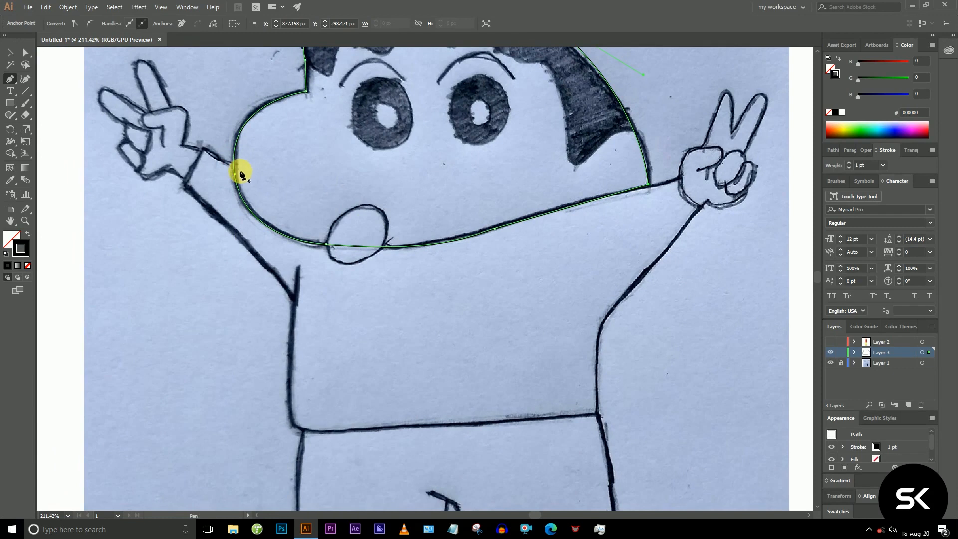
left_click(240, 171)
left_click(203, 149)
left_click(183, 184)
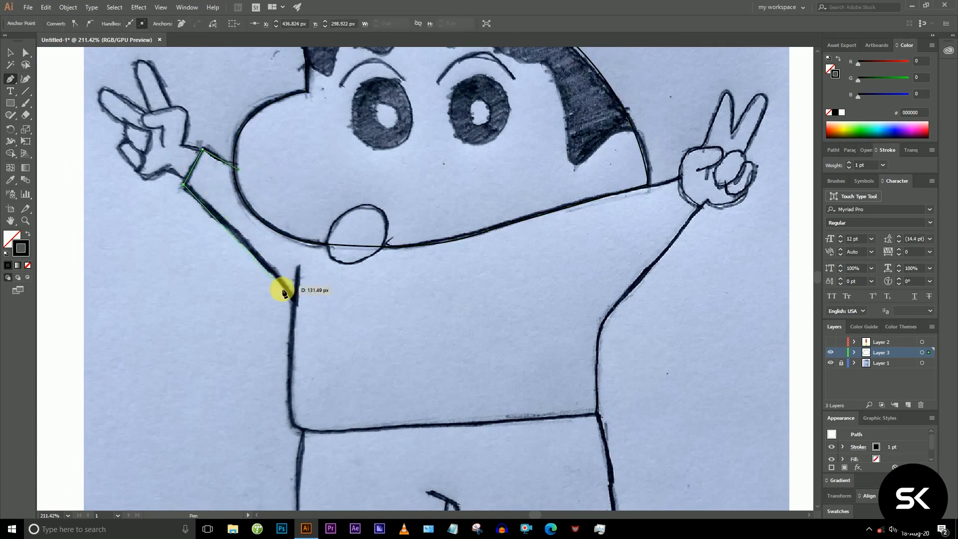
left_click(291, 424)
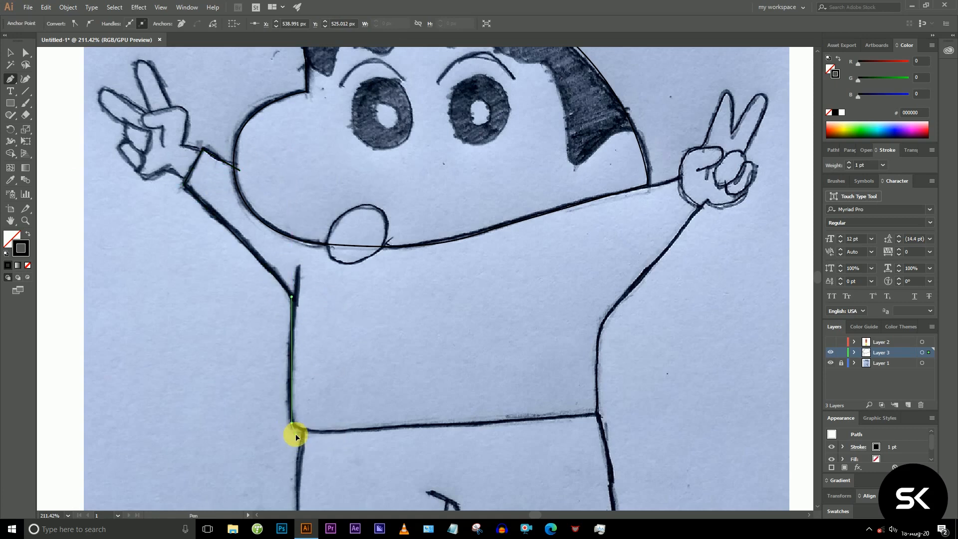
Bevel the shirt's lower left corner and draw the hem across to the lower right corner.
left_click_drag(296, 434, 298, 439)
key("ctrl+z")
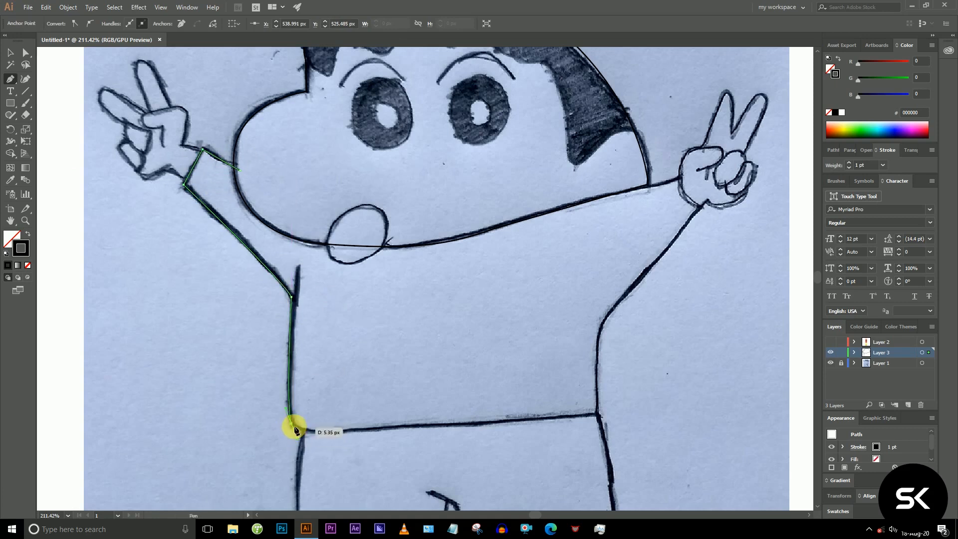
left_click(303, 430)
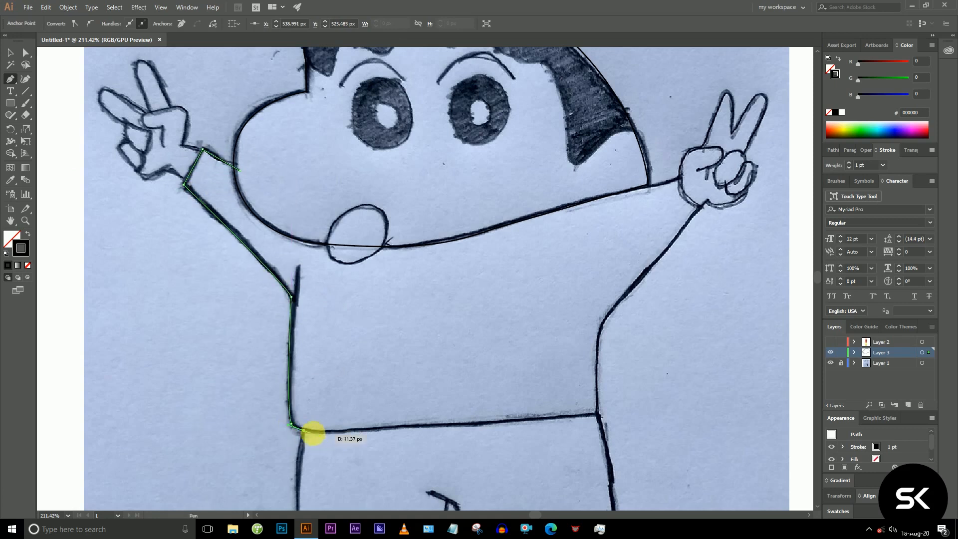
left_click_drag(598, 415, 615, 406)
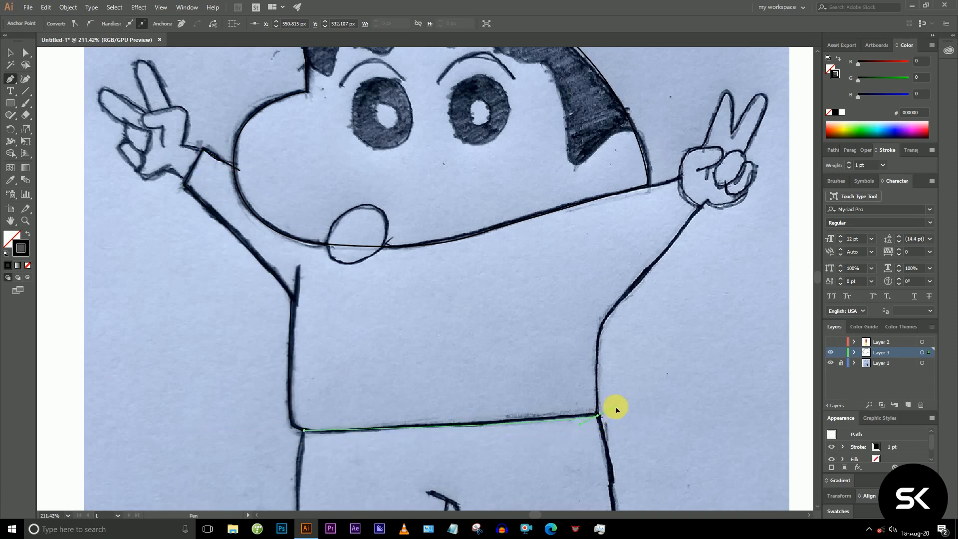
Trace the shirt's right side, the underside of the right sleeve and the cuff at the raised hand.
left_click_drag(612, 310, 612, 309)
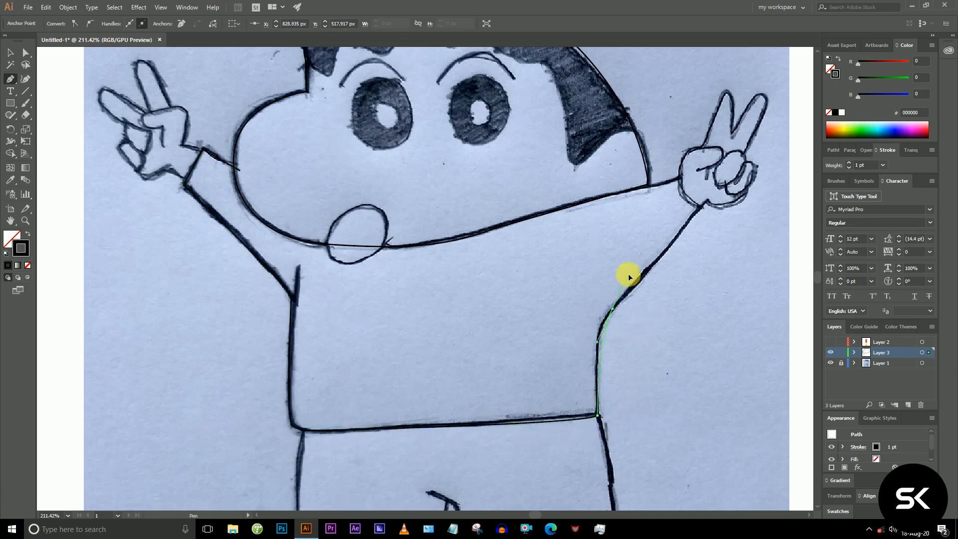
left_click_drag(633, 259, 636, 278)
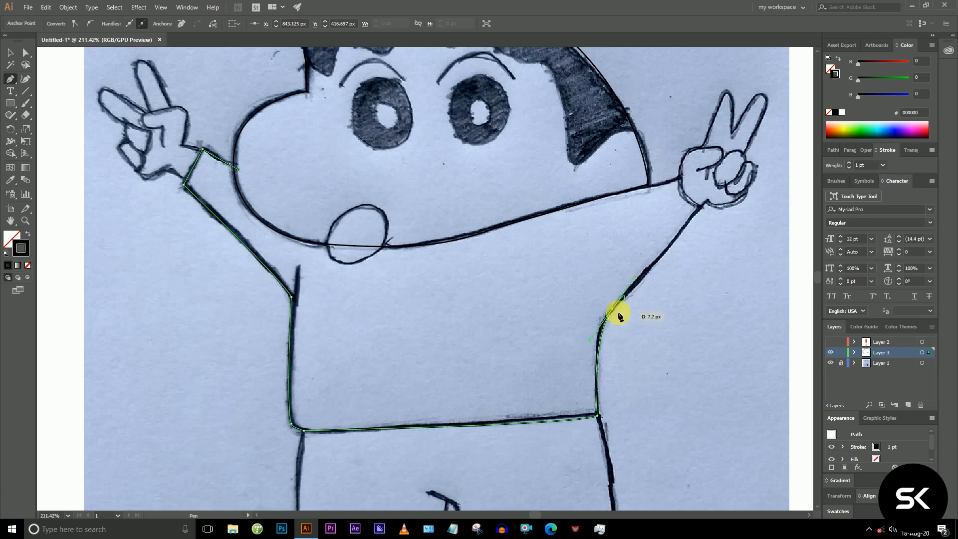
left_click_drag(699, 207, 677, 152)
left_click(681, 178)
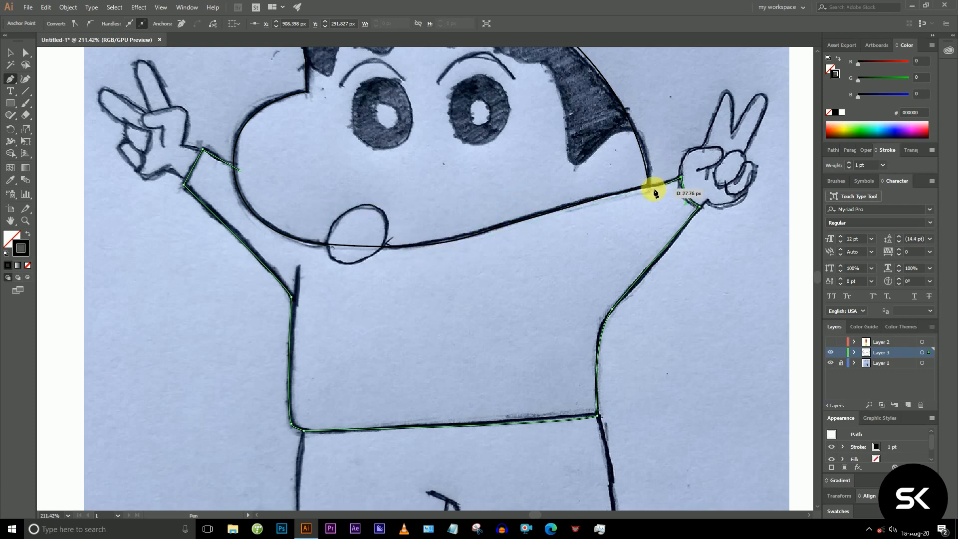
Close the shirt outline from the right cuff across the face back to its starting point at the left cheek.
left_click_drag(624, 185, 564, 190)
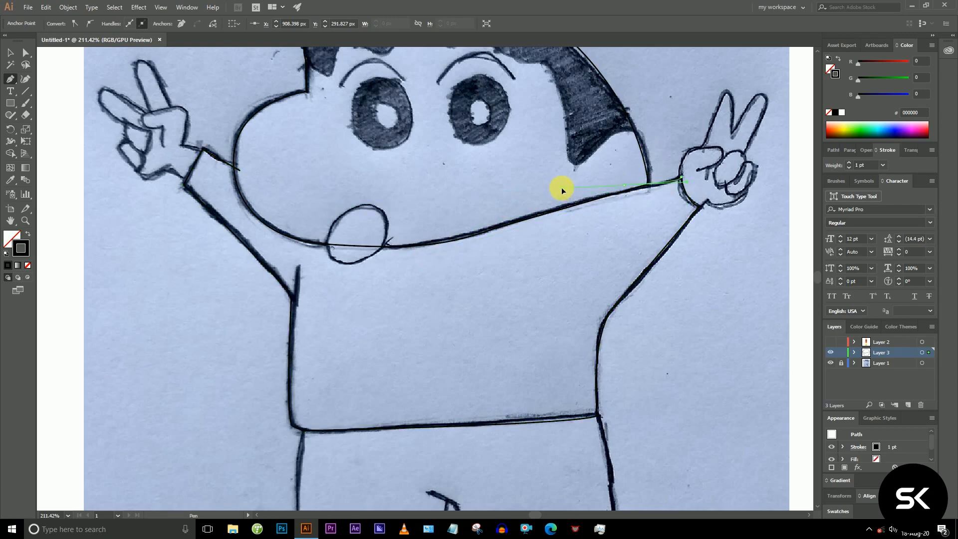
left_click(239, 171)
left_click(655, 313, "ctrl+alt")
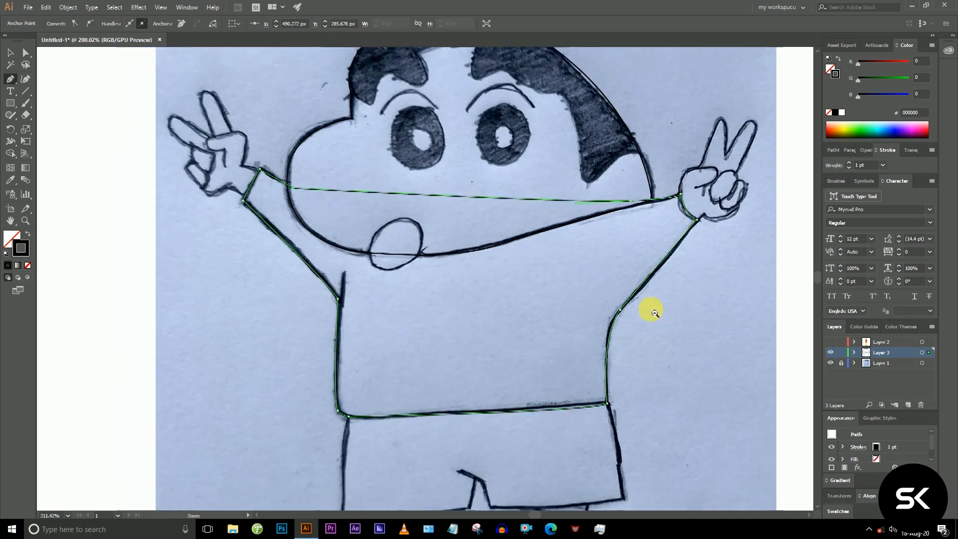
left_click(655, 313, "ctrl+alt")
Fade the reference sketch on Layer 1 to 38% opacity and lock only that layer.
left_click(871, 363)
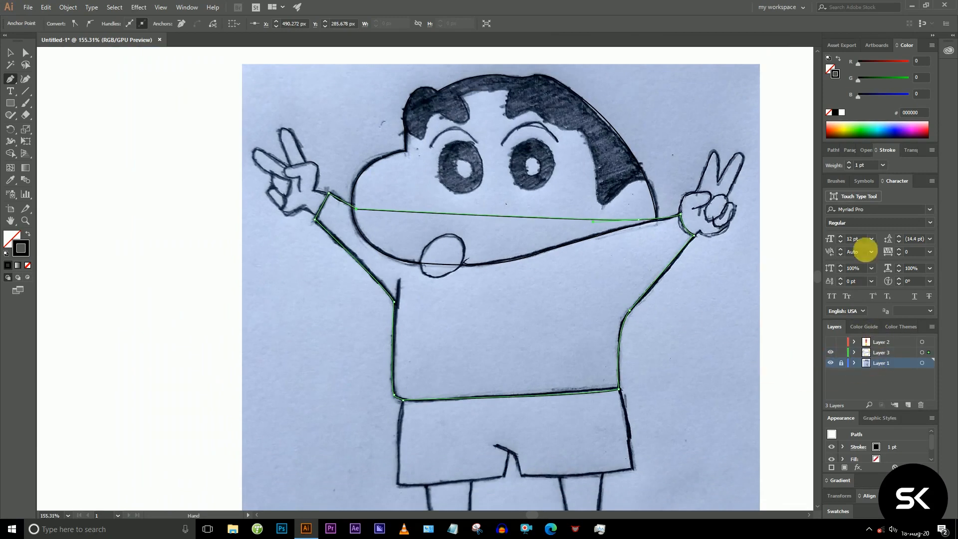
left_click(188, 7)
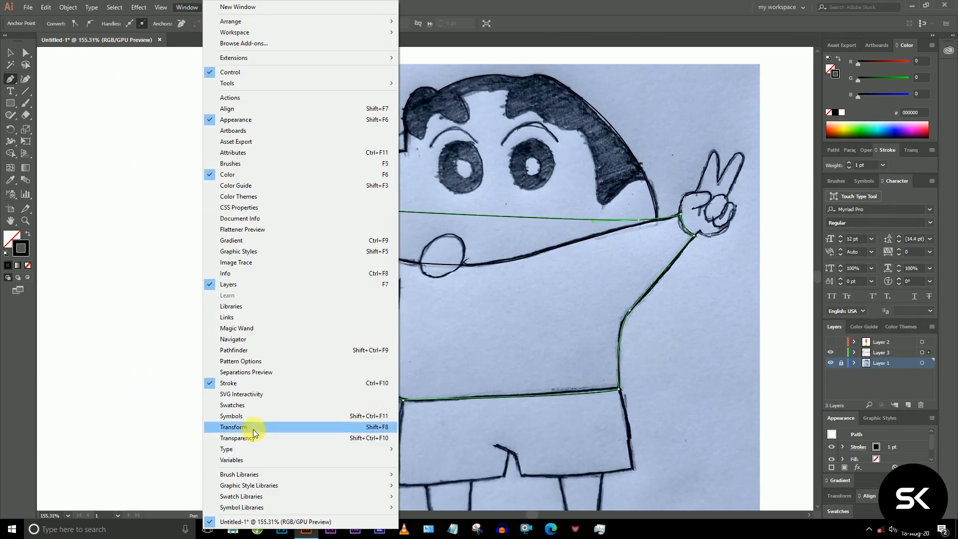
left_click(253, 427)
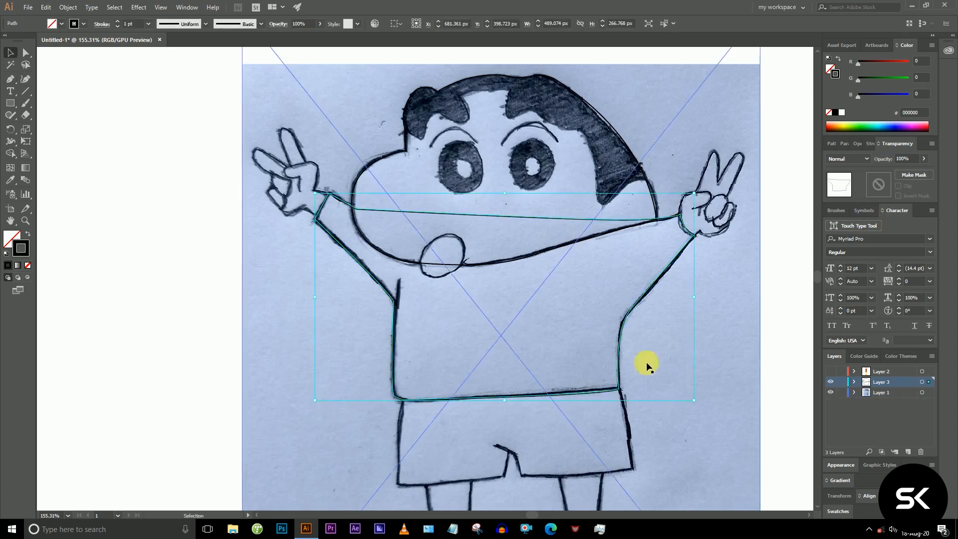
left_click(733, 371)
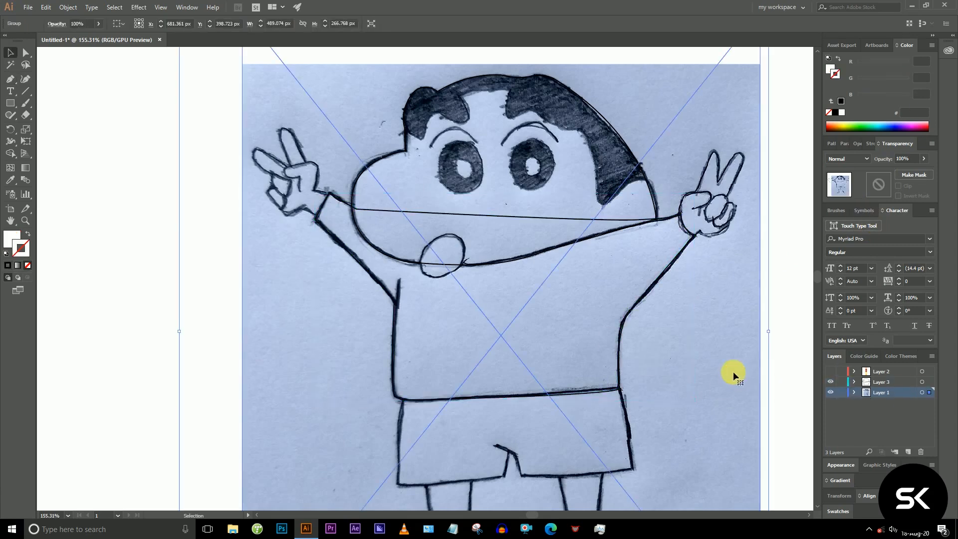
left_click(924, 159)
left_click_drag(903, 172, 898, 172)
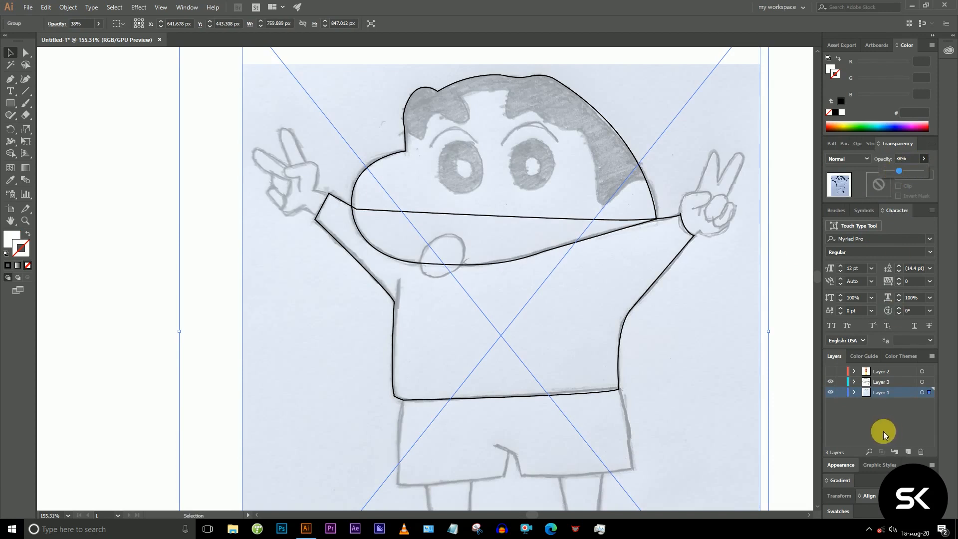
left_click(842, 382)
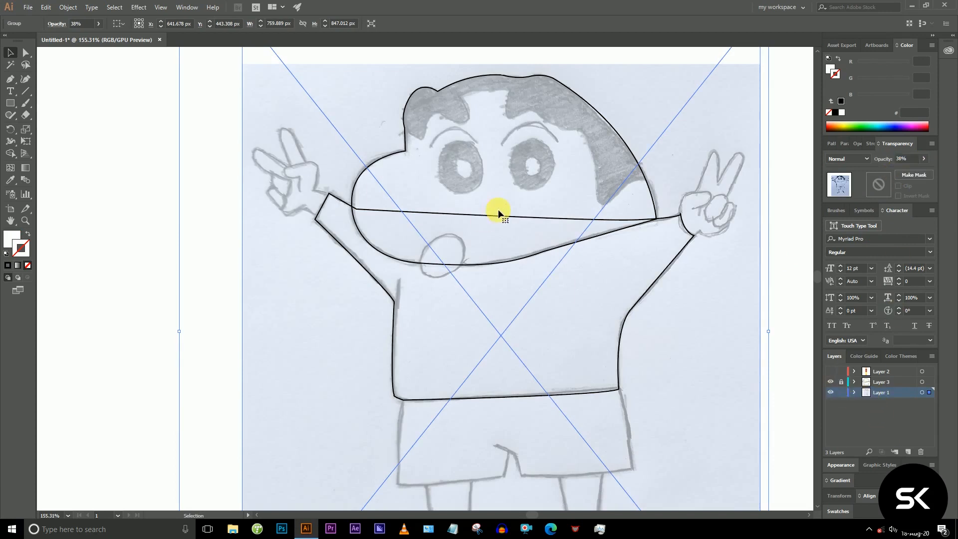
left_click(842, 392)
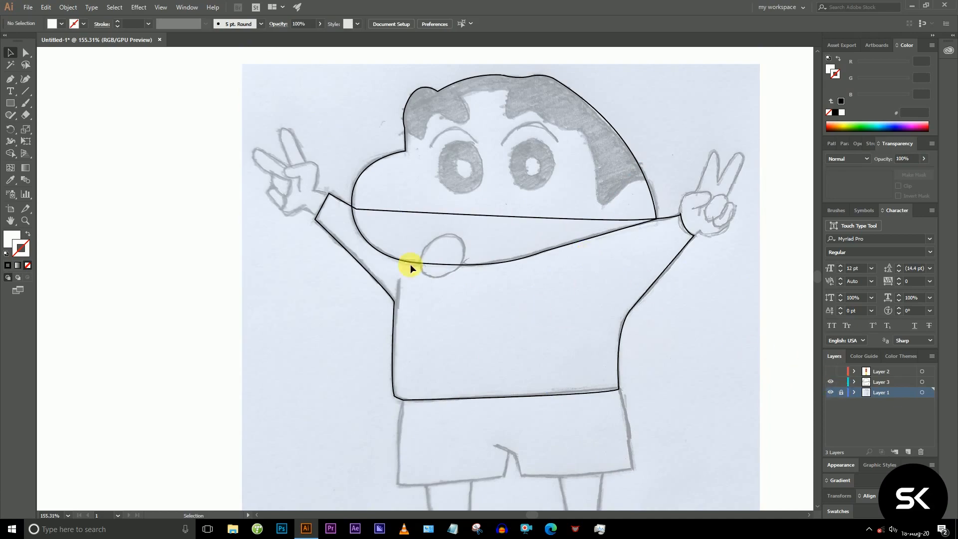
Select the head and shirt paths and merge the face regions split by the shirt line with the Shape Builder tool.
left_click_drag(340, 135, 391, 321)
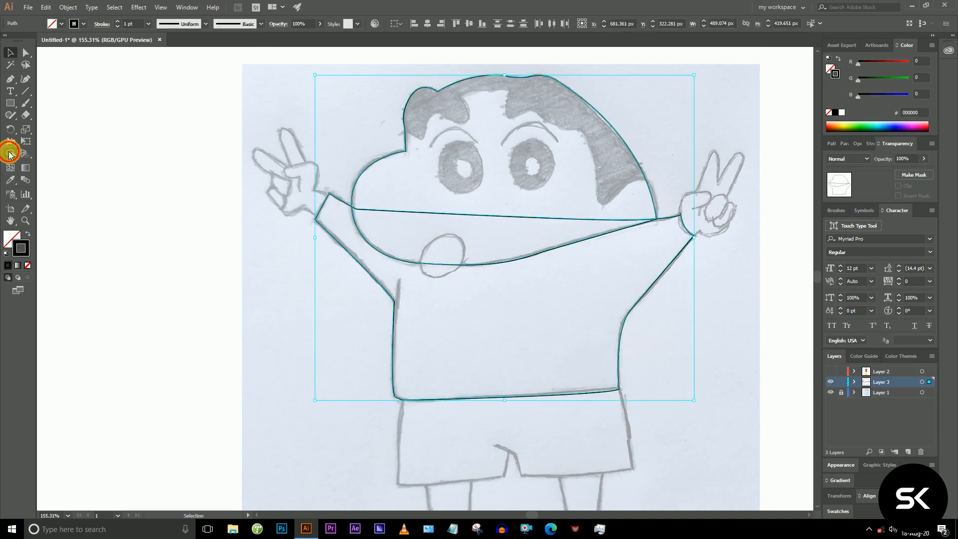
left_click(10, 154)
left_click_drag(482, 200, 503, 244)
left_click(25, 54)
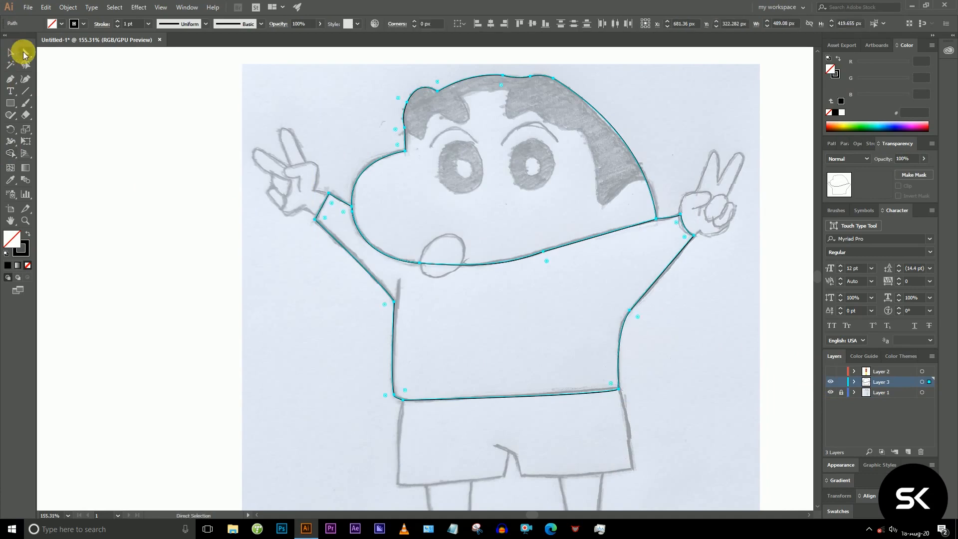
key("v")
Add an anchor point on the head outline where the lower edge of the right-hand hair meets it.
key("p")
left_click_drag(554, 109, 662, 176)
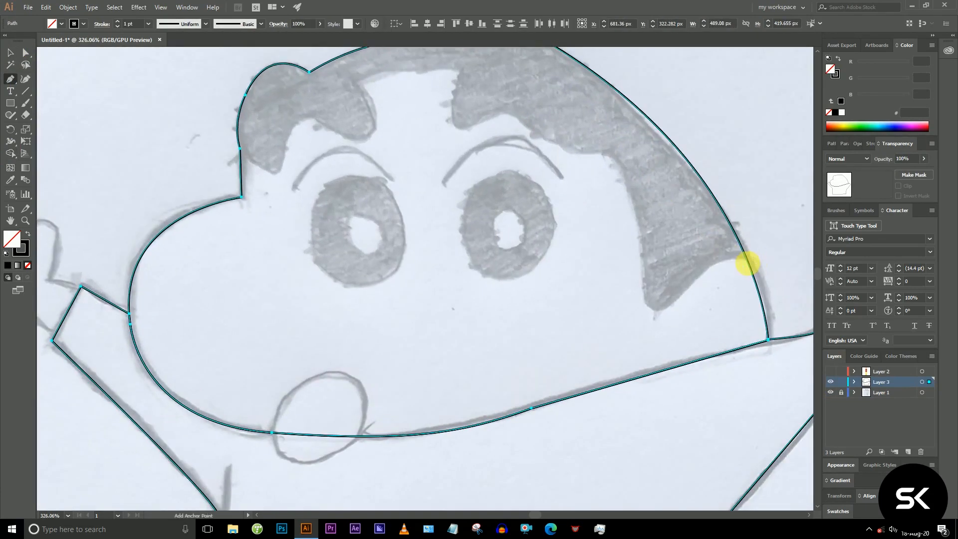
left_click(747, 259)
left_click_drag(669, 309, 649, 327)
key("ctrl+z")
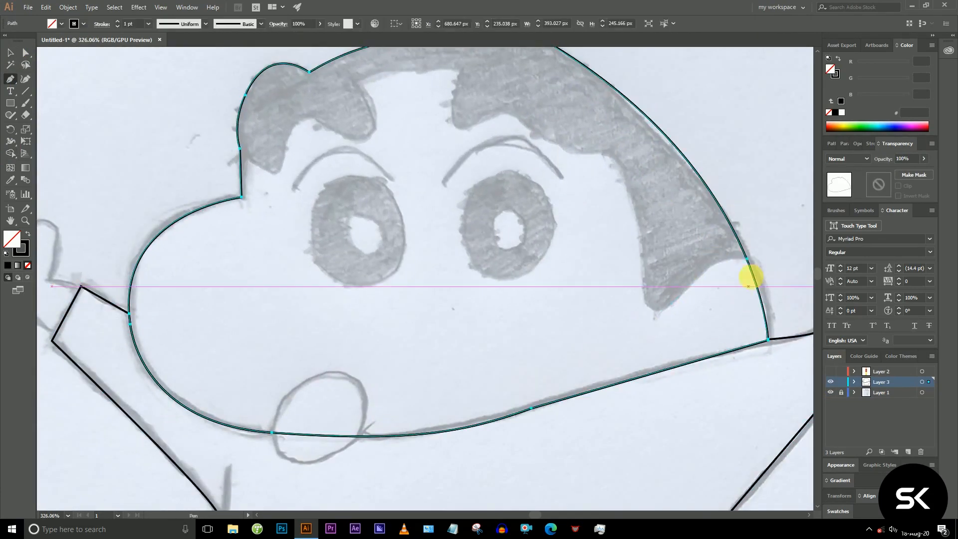
Trace the lower hair edge with the Pen tool from the right-hand head outline around the side lock and up to the forehead notch.
left_click(749, 259)
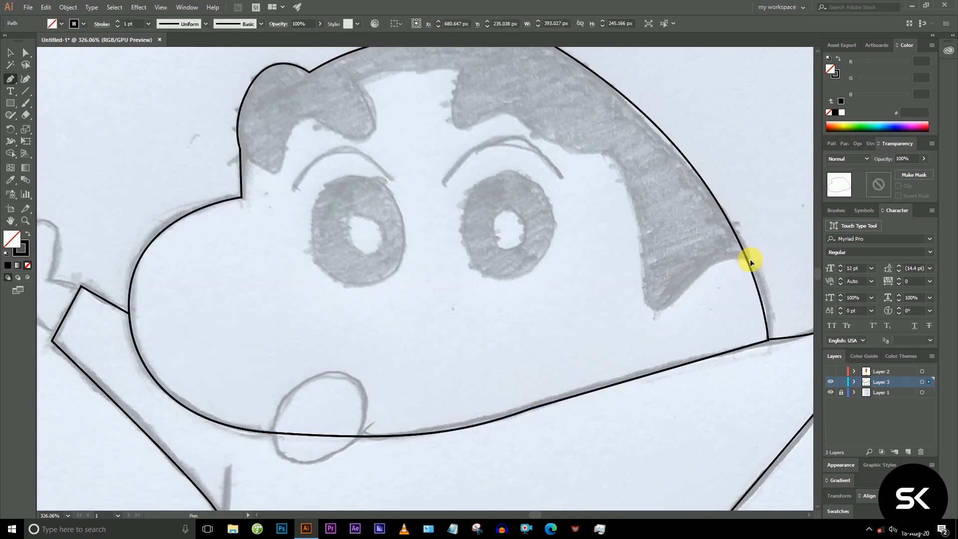
left_click(707, 270)
mouse_move(707, 269)
left_mouse_down()
mouse_move(690, 282)
mouse_move(644, 287)
mouse_move(619, 158)
mouse_move(542, 131)
mouse_move(570, 158)
left_mouse_up()
left_click(707, 270)
left_click(669, 307)
left_click_drag(477, 102, 439, 140)
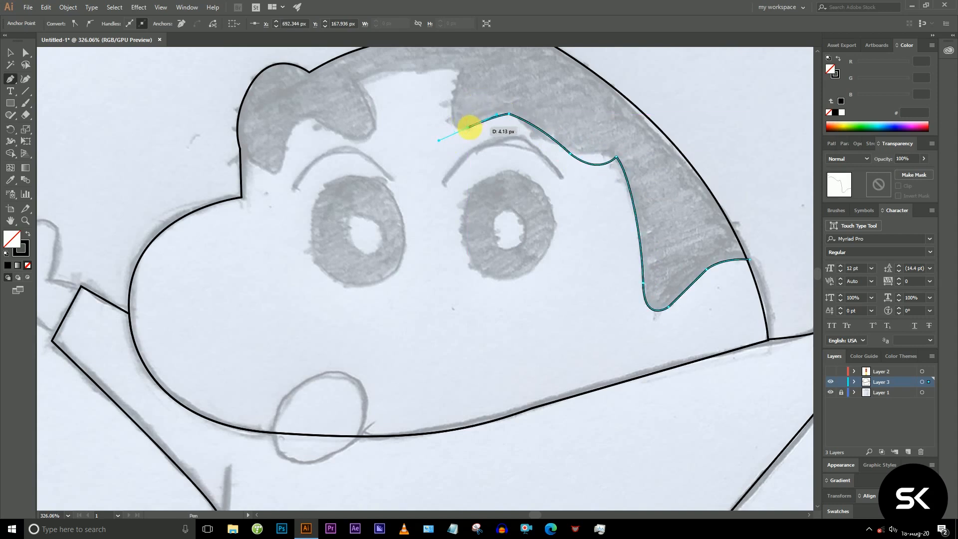
left_click(458, 73)
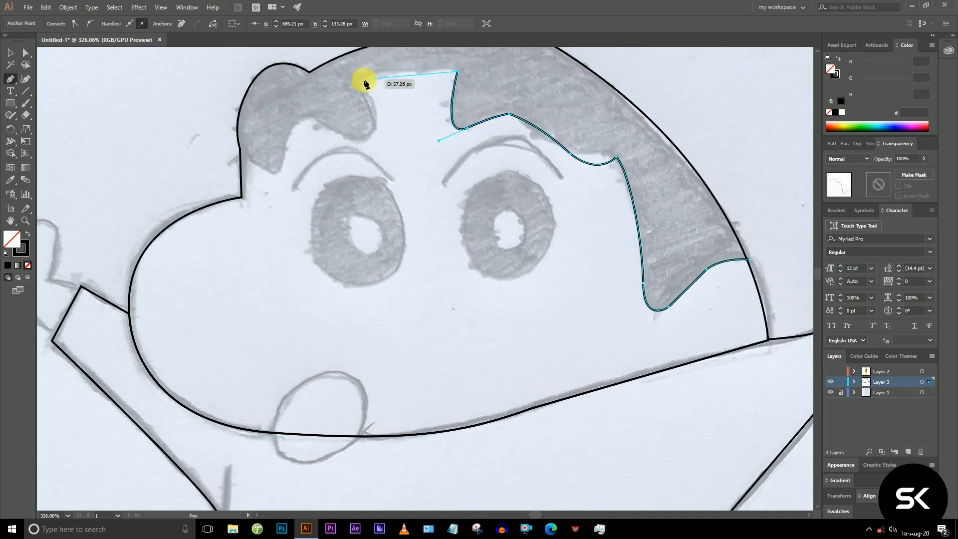
Continue the hairline across the forehead and around the left-hand fringe, ending it on the head outline's left side.
left_click_drag(359, 82, 314, 106)
left_click(358, 83)
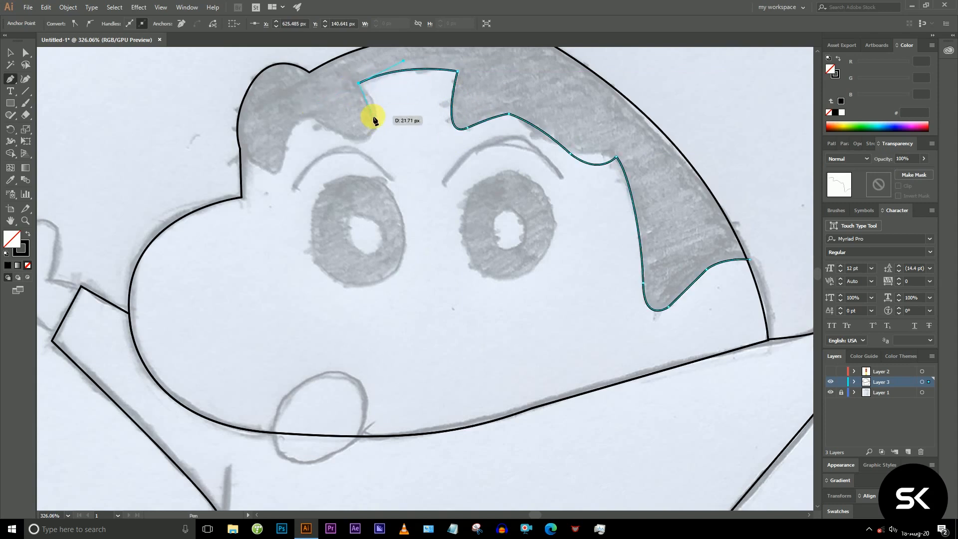
left_click_drag(374, 126, 311, 120)
left_click(311, 118)
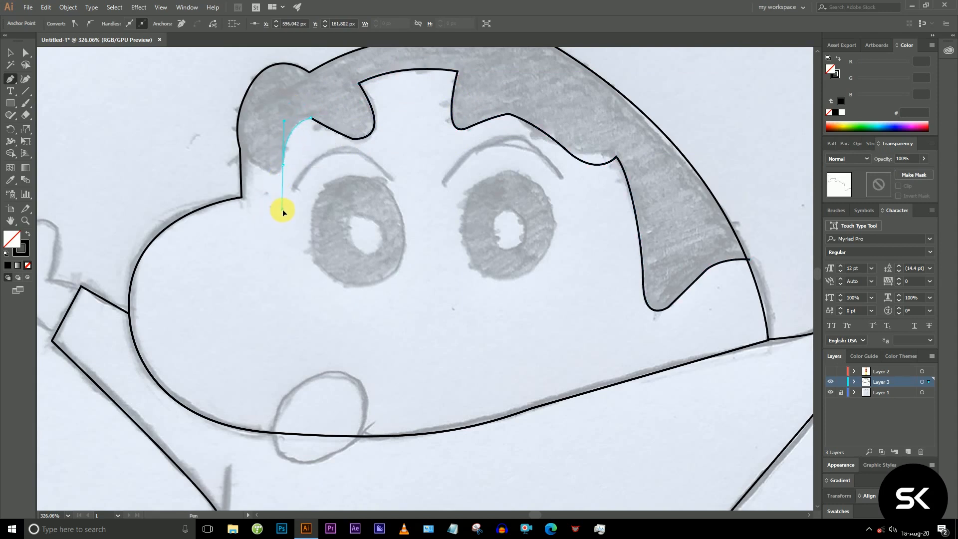
left_click_drag(282, 210, 283, 210)
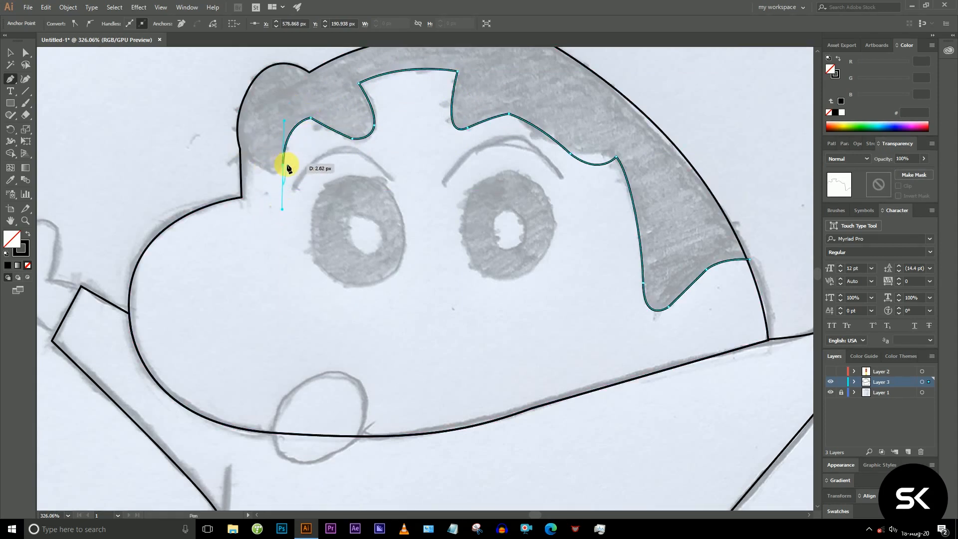
left_click_drag(274, 174, 270, 175)
left_click(240, 151)
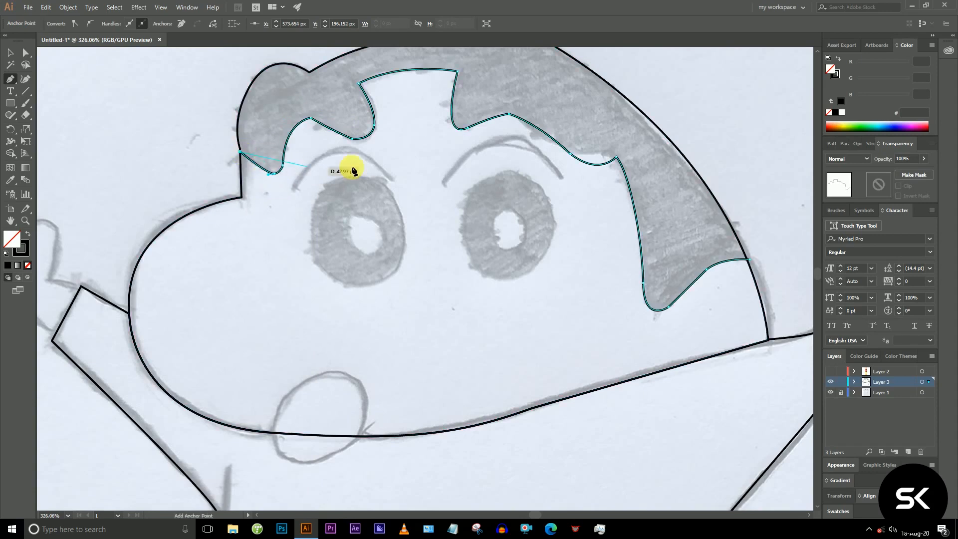
Select the head outline and hairline path, make the hair region its own shape with the Shape Builder tool, and deselect everything.
key("ctrl+space")
left_click_drag(543, 216, 459, 188)
key("v")
left_click(628, 171, "shift")
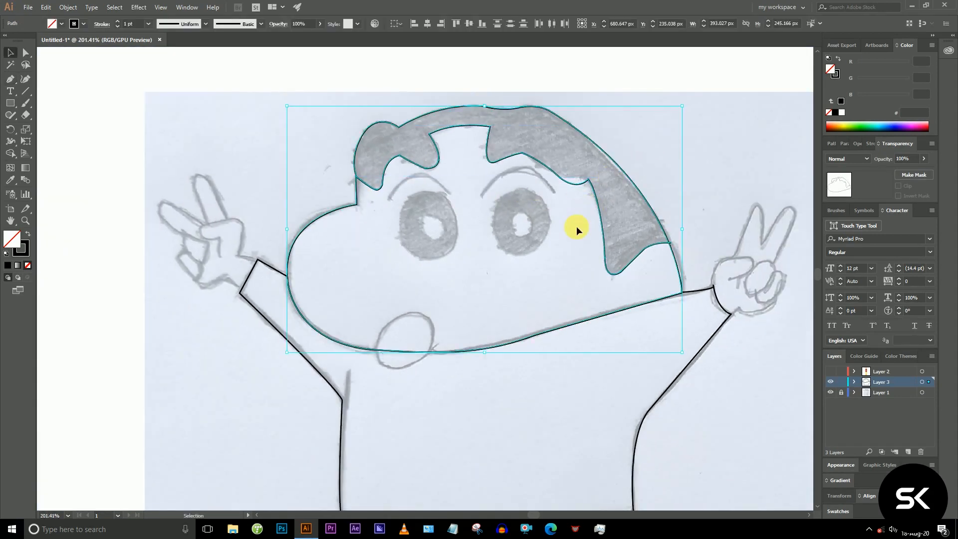
key("shift+m")
left_click(598, 180)
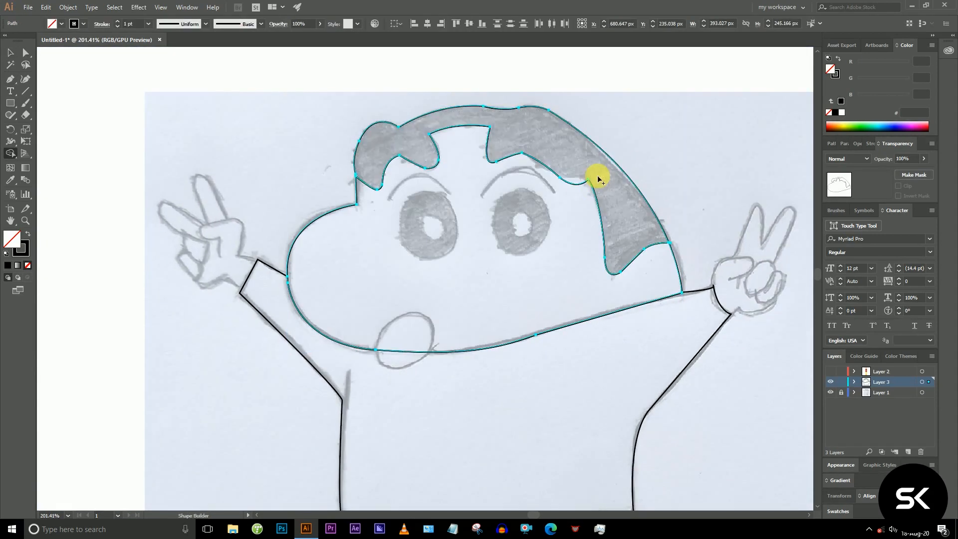
key("v")
left_click(691, 145)
key("p")
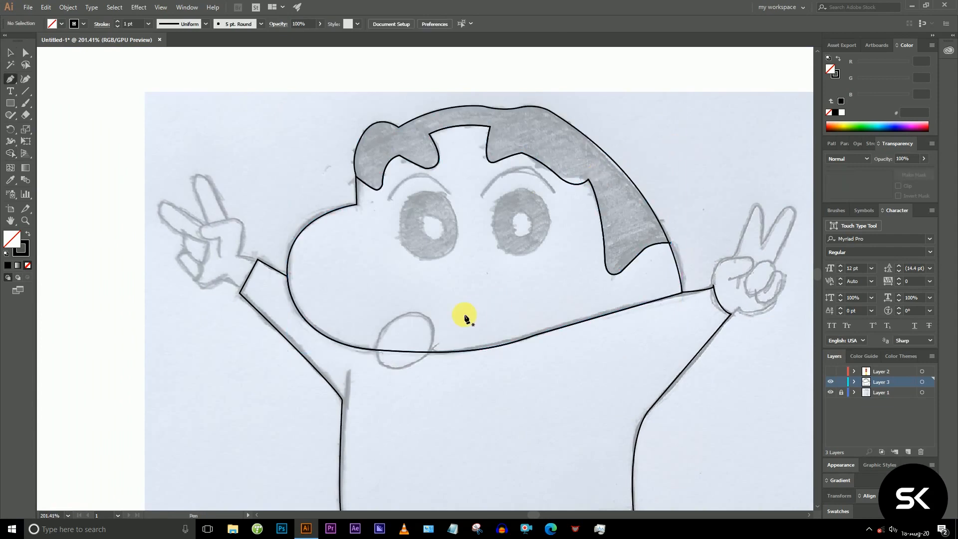
Draw an ellipse about 55 by 66 px over the right-hand eye and a concentric inner ellipse about 21 by 25 px.
left_click_drag(10, 102, 50, 126)
left_click(470, 197)
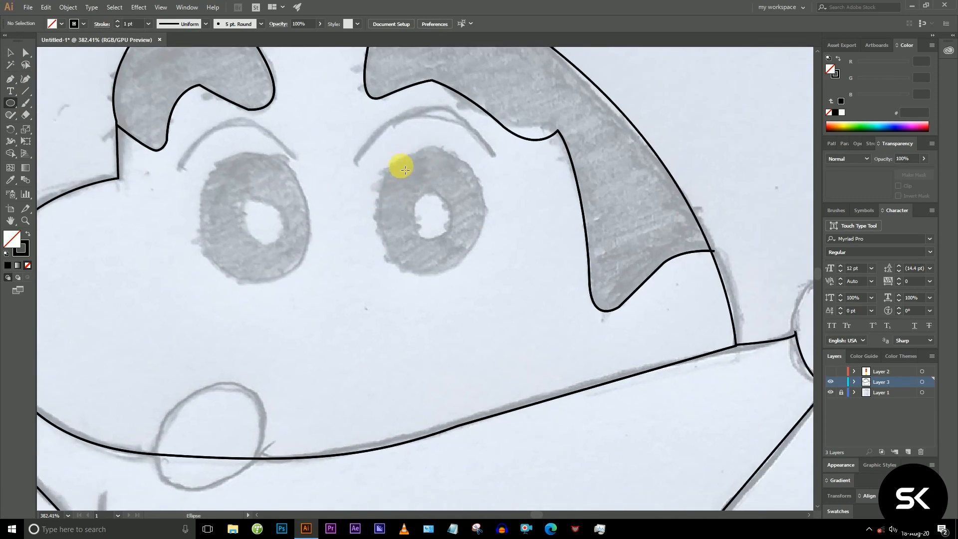
mouse_move(381, 147)
left_mouse_down()
mouse_move(438, 229)
mouse_move(487, 274)
left_mouse_up()
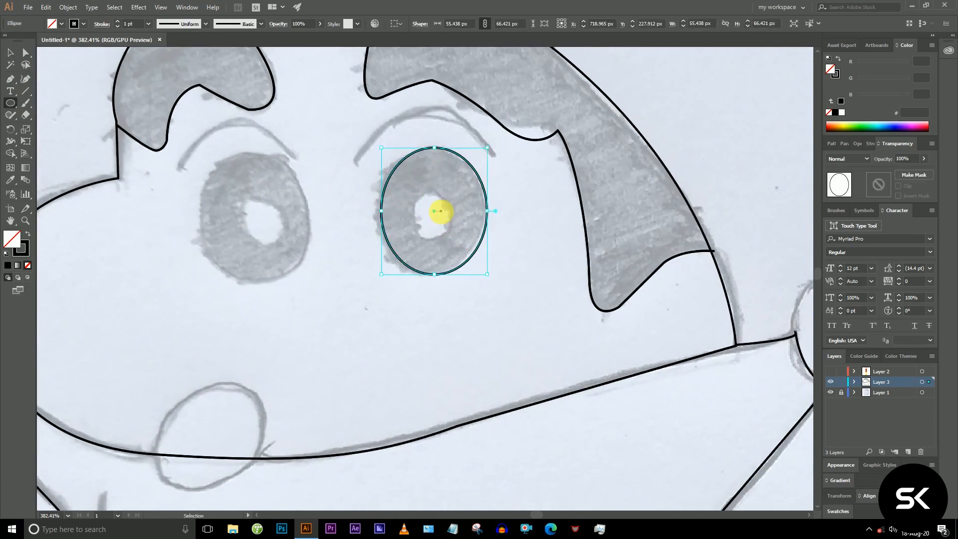
mouse_move(434, 210)
left_mouse_down()
mouse_move(471, 190)
mouse_move(456, 187)
left_mouse_up()
key("v")
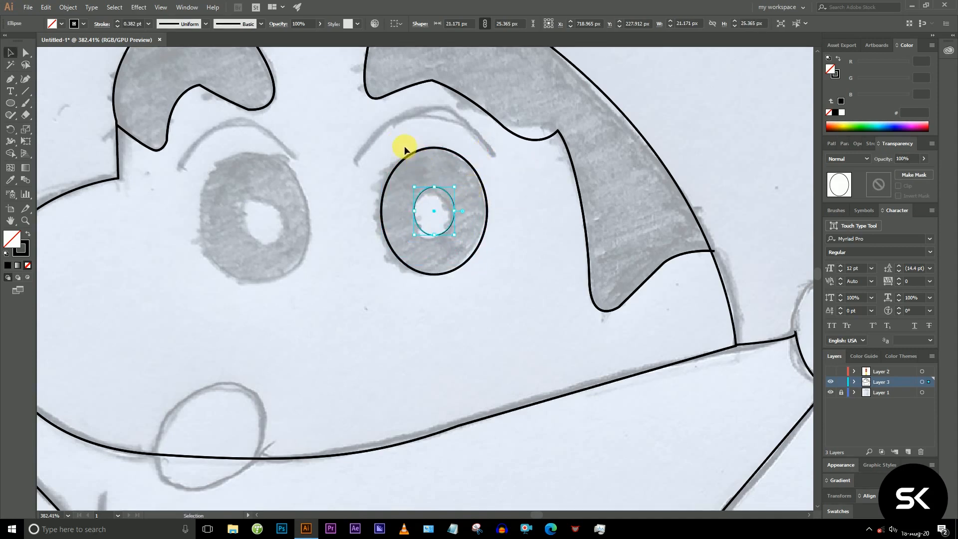
Try filling the right-hand eye's outer ellipse with white, and undo that fill.
left_click_drag(404, 148, 494, 276)
left_click(468, 223)
left_click(485, 225)
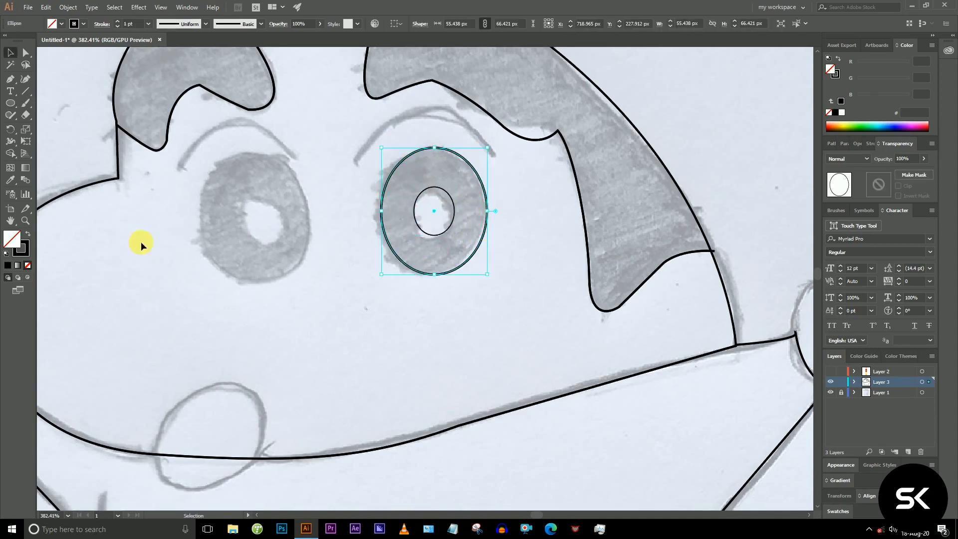
double_click(18, 246)
left_click(738, 121)
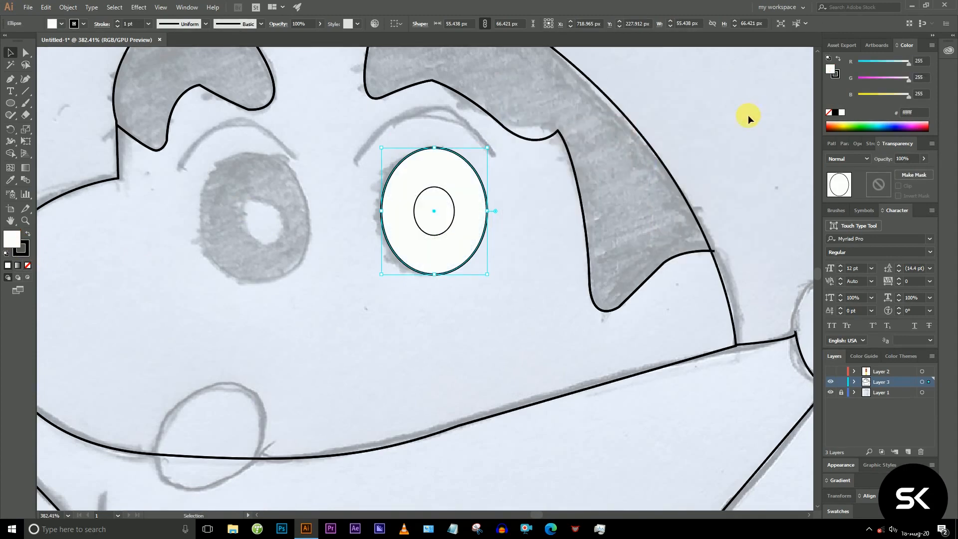
key("ctrl+z")
Fill the right-hand eye's outer ellipse with black.
left_click(517, 195)
left_click(486, 205)
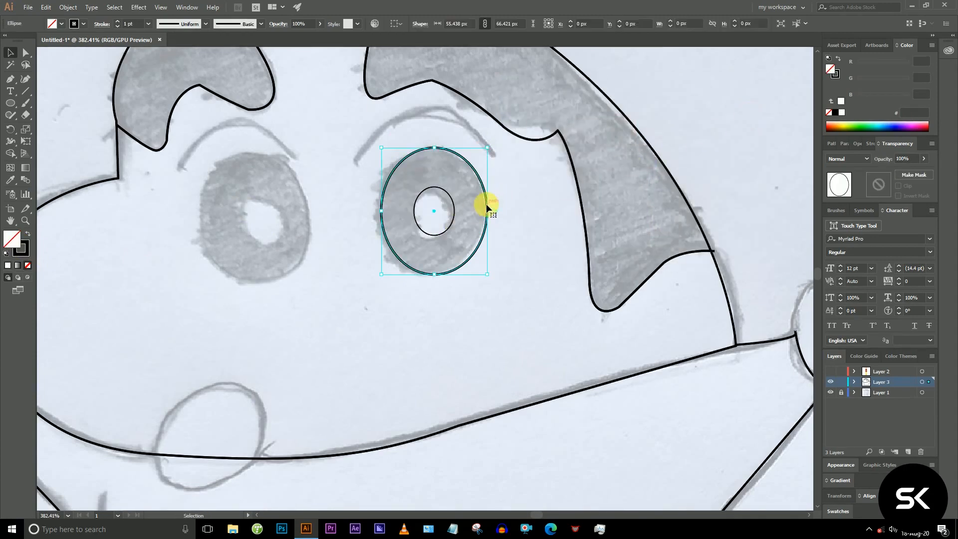
left_click(841, 114)
Bring the right-hand eye's inner ellipse to the front and fill it with white.
left_click(450, 224)
right_click(451, 224)
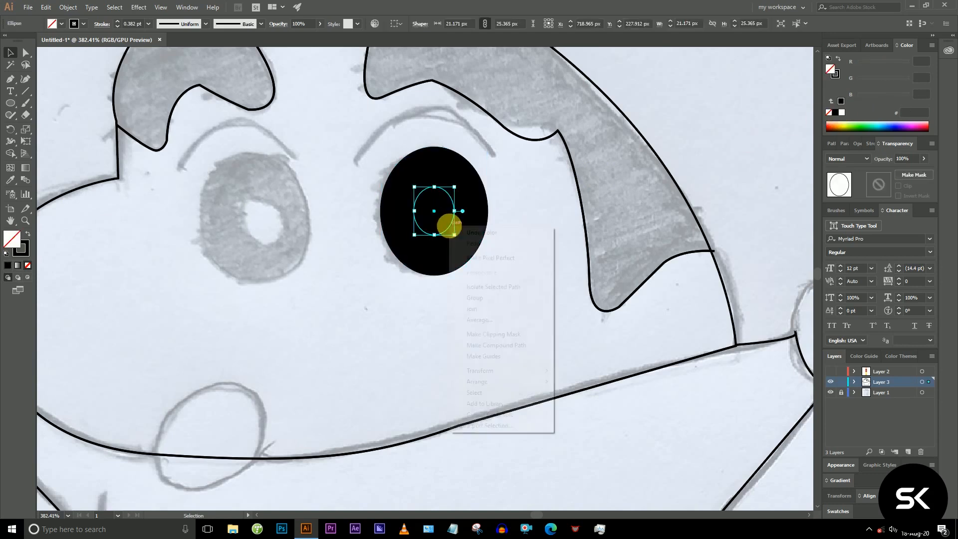
mouse_move(512, 383)
left_click(586, 385)
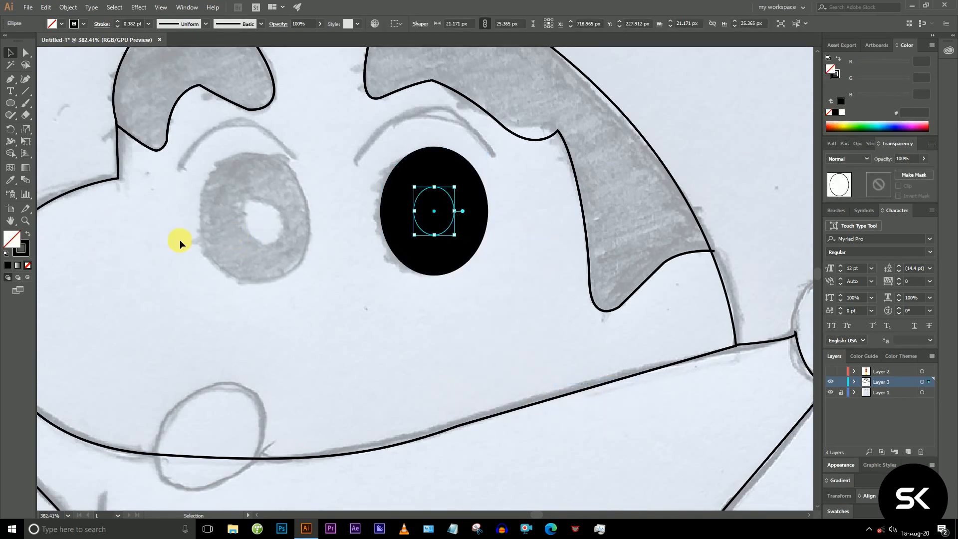
left_click(842, 112)
left_click(592, 166)
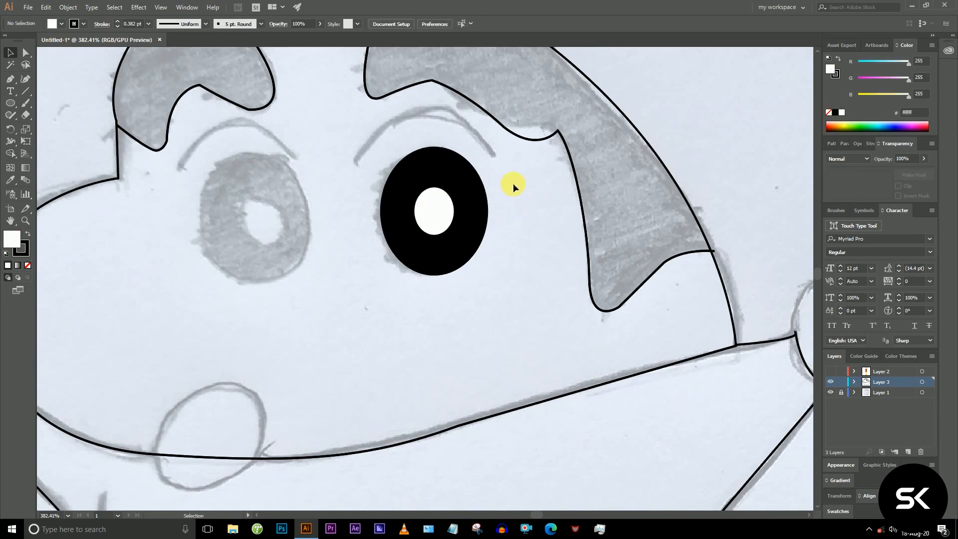
Duplicate the finished eye onto the sketch's left-hand eye.
left_click_drag(506, 168, 343, 317)
scroll(412, 287, "down", 2)
Draw an ellipse about 48 by 61 px over the mouth, tilt it to follow the sketch, and remove its fill.
key("l")
scroll(331, 310, "down", 3)
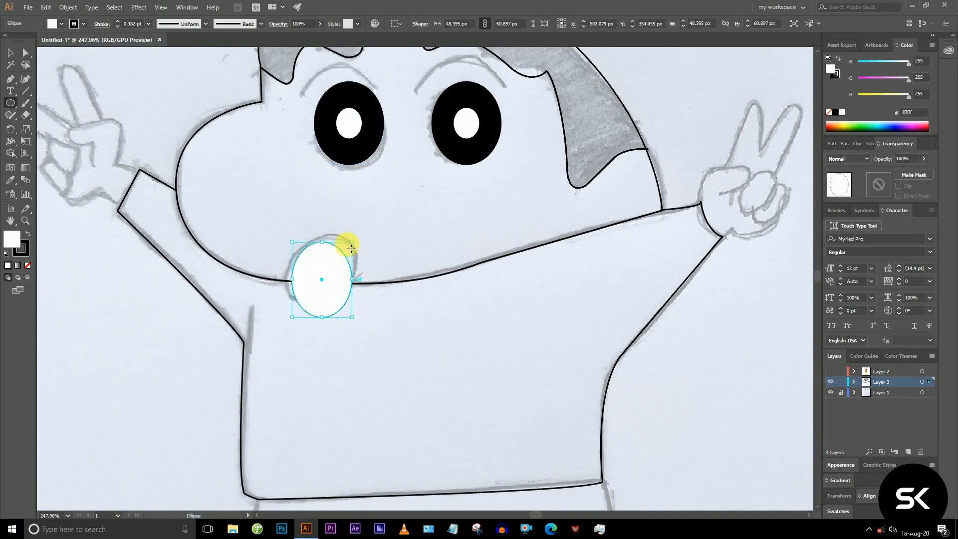
left_click_drag(342, 248, 364, 269)
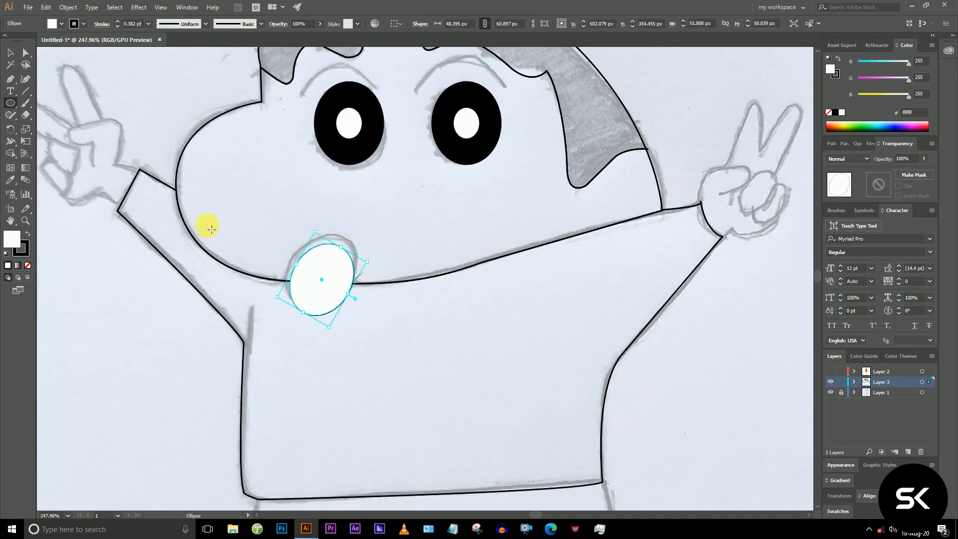
left_click(28, 266)
Reposition, rotate and resize the mouth ellipse to about 45 by 63 px so it follows the sketched mouth.
scroll(352, 255, "up", 5)
key("v")
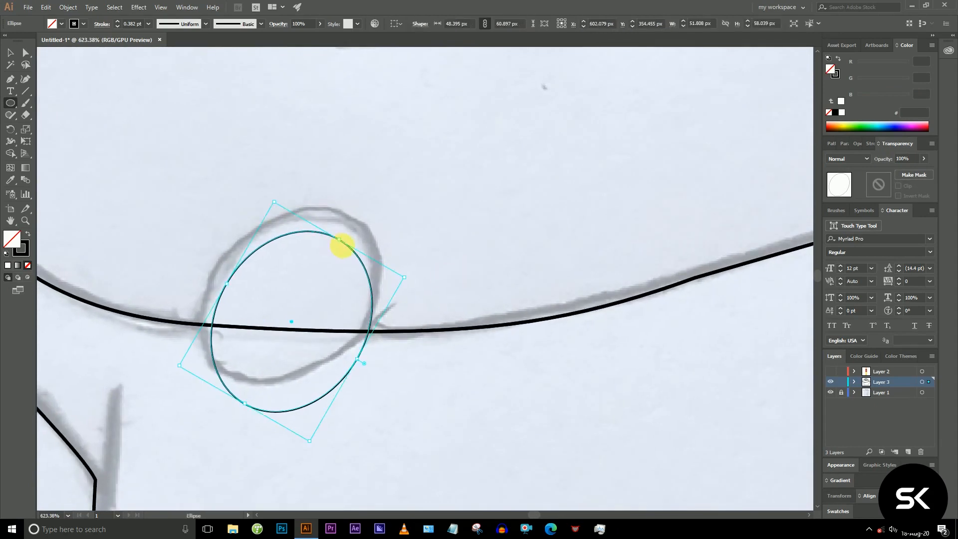
left_click_drag(347, 246, 347, 226)
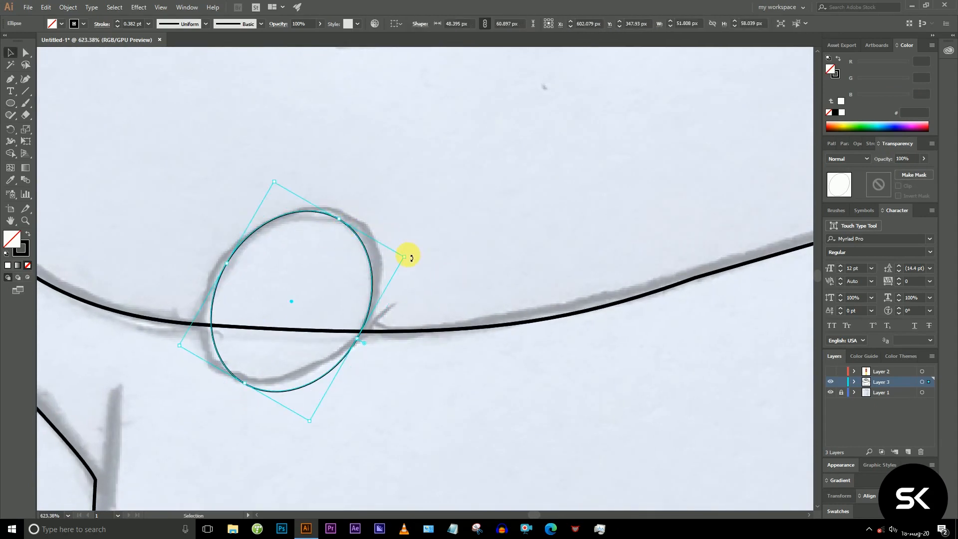
left_click_drag(411, 258, 404, 263)
left_click_drag(348, 227, 350, 219)
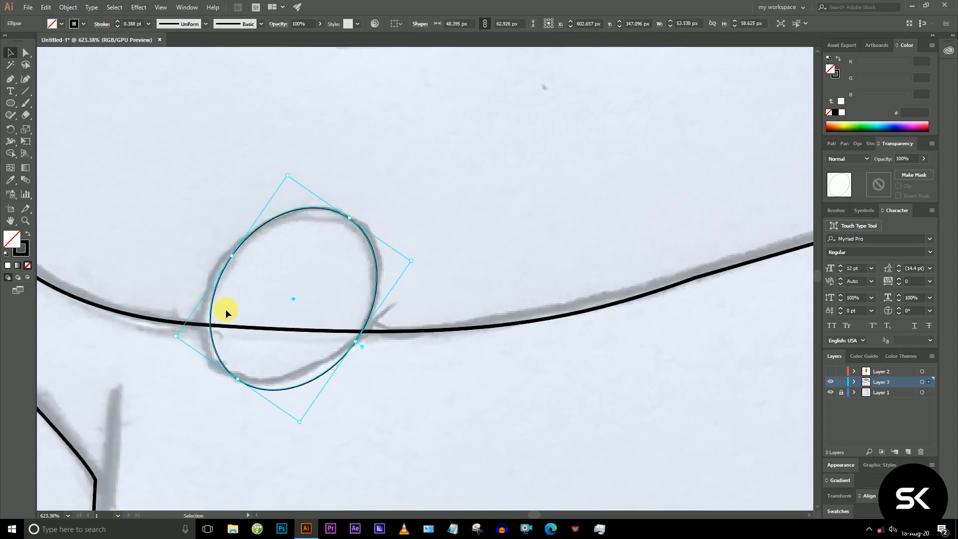
left_click_drag(175, 339, 174, 332)
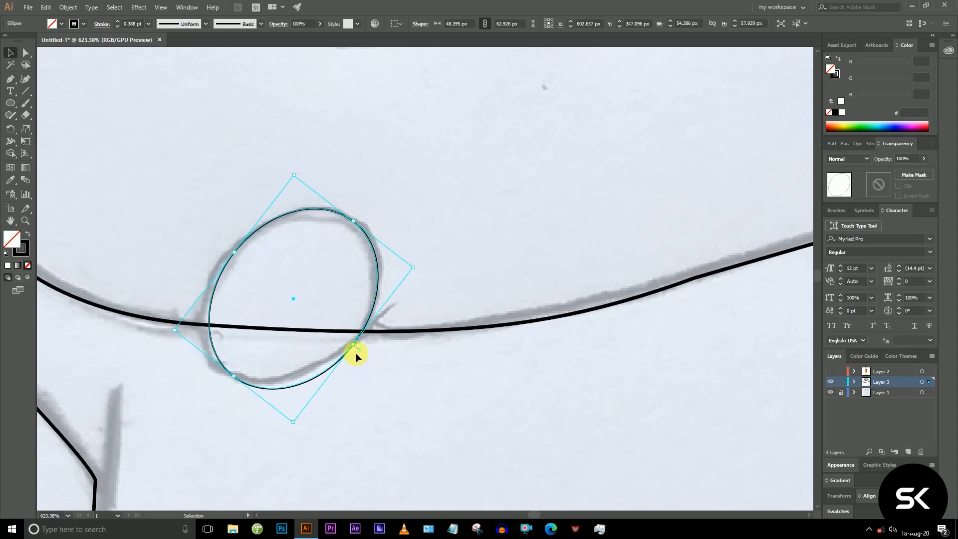
left_click_drag(355, 353, 343, 343)
Examine the whole traced figure and compare the mouth ellipse's outline with the other lines.
scroll(625, 381, "down", 5)
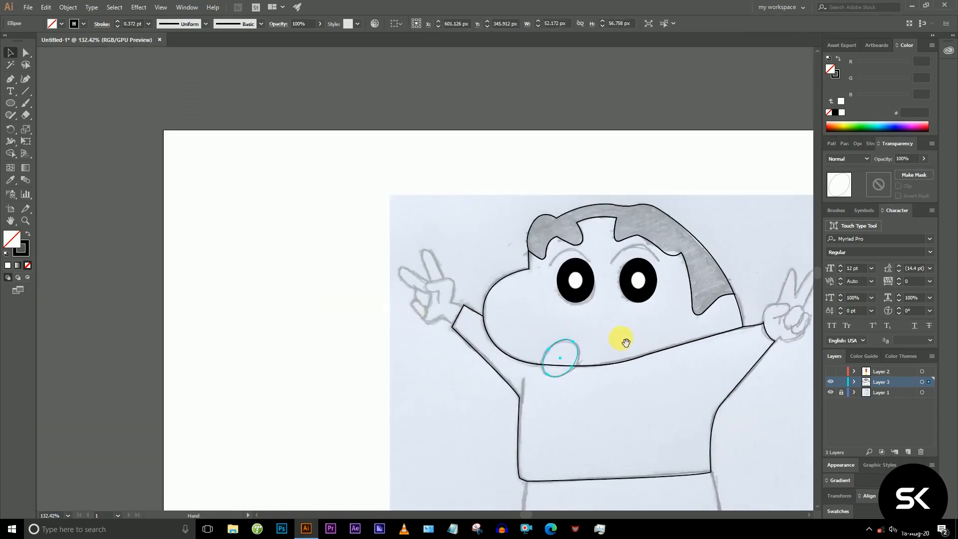
left_click_drag(625, 343, 414, 269)
left_click_drag(464, 291, 441, 299)
left_click_drag(432, 349, 405, 241)
left_click(446, 224)
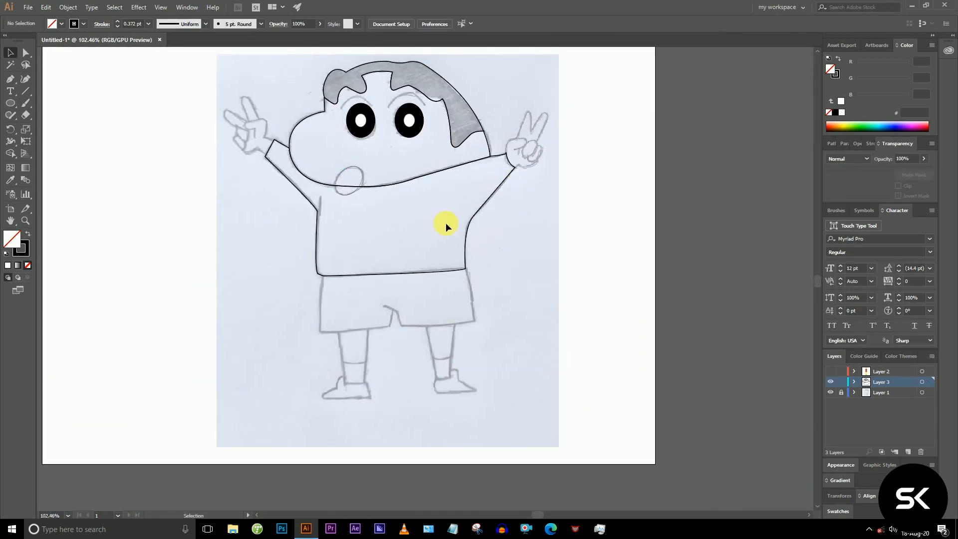
key("a")
left_click(351, 170)
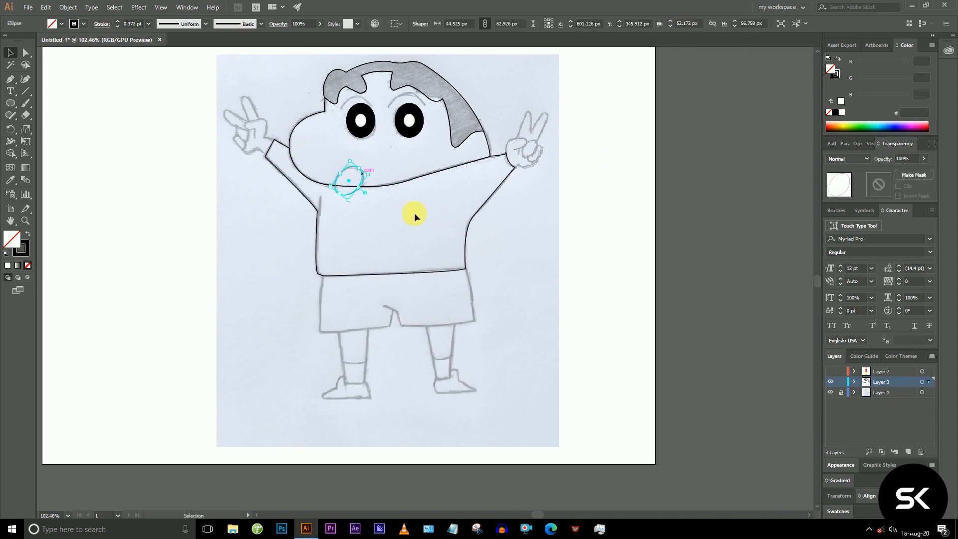
left_click(486, 253)
left_click_drag(346, 166, 431, 215)
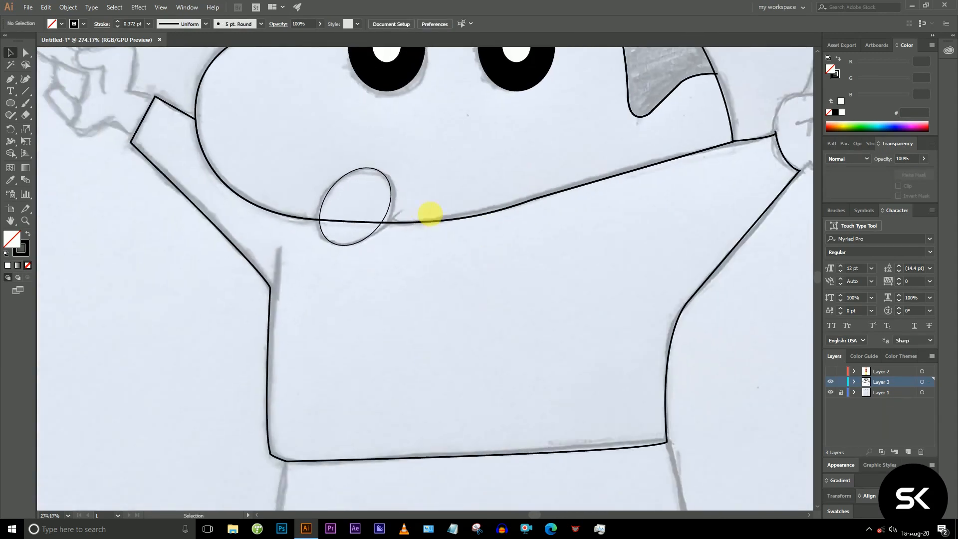
Set the mouth ellipse's stroke weight to 1 pt and deselect it.
left_click(391, 204)
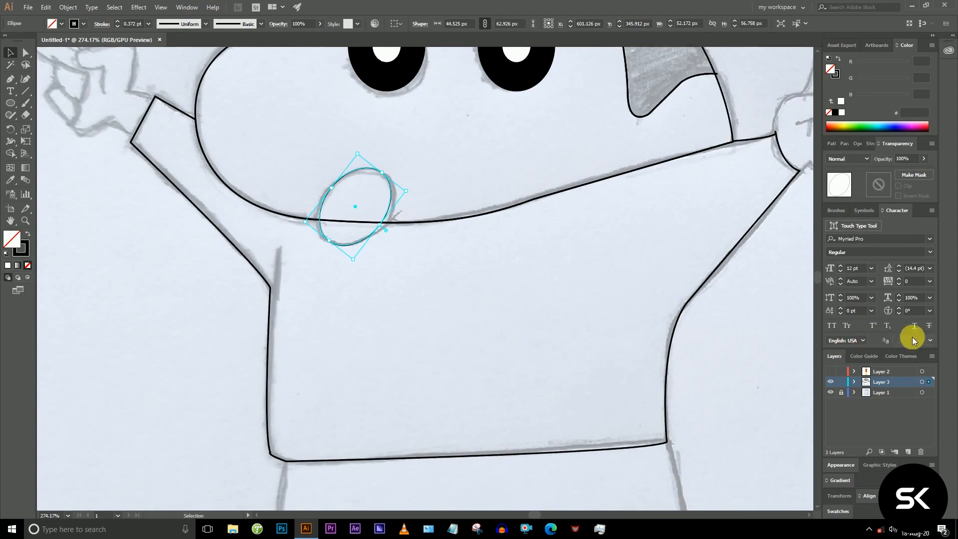
left_click(187, 7)
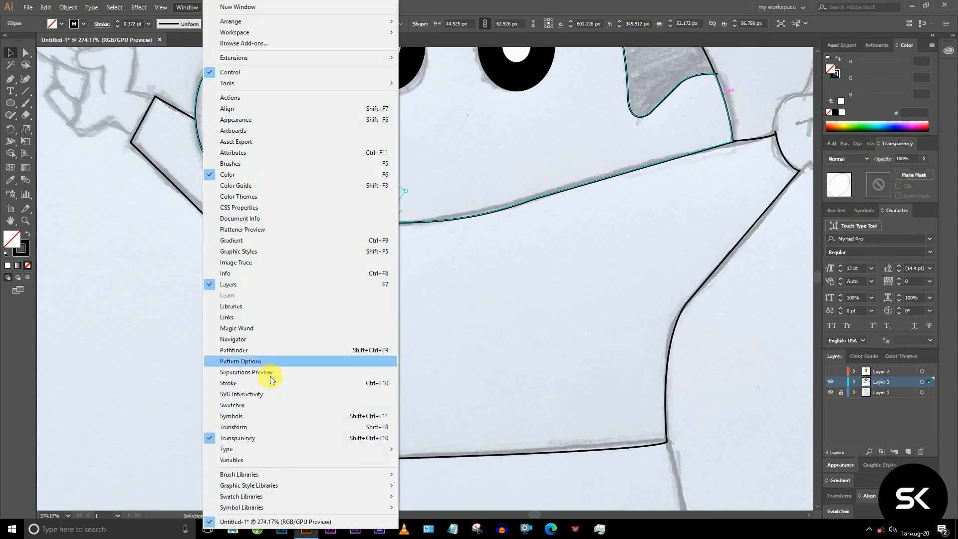
left_click(228, 383)
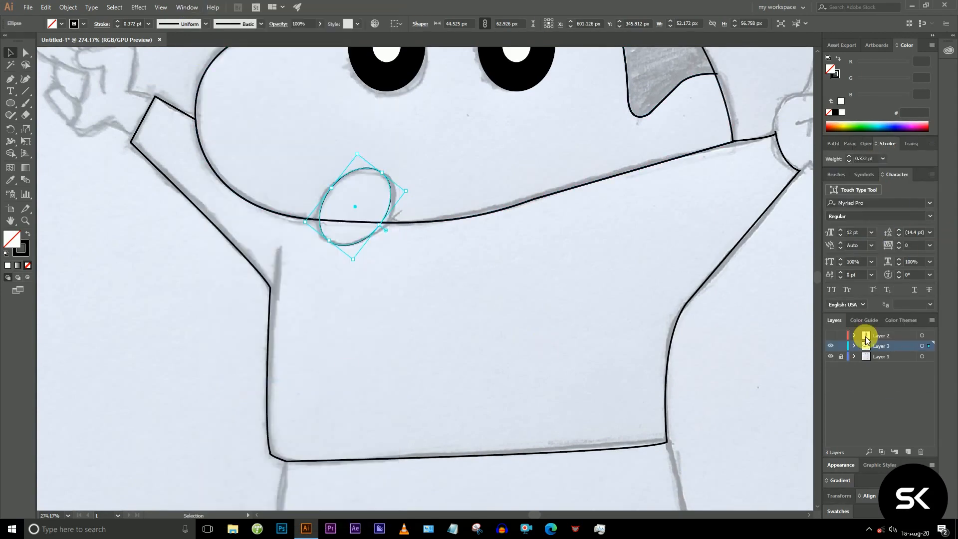
left_click(883, 159)
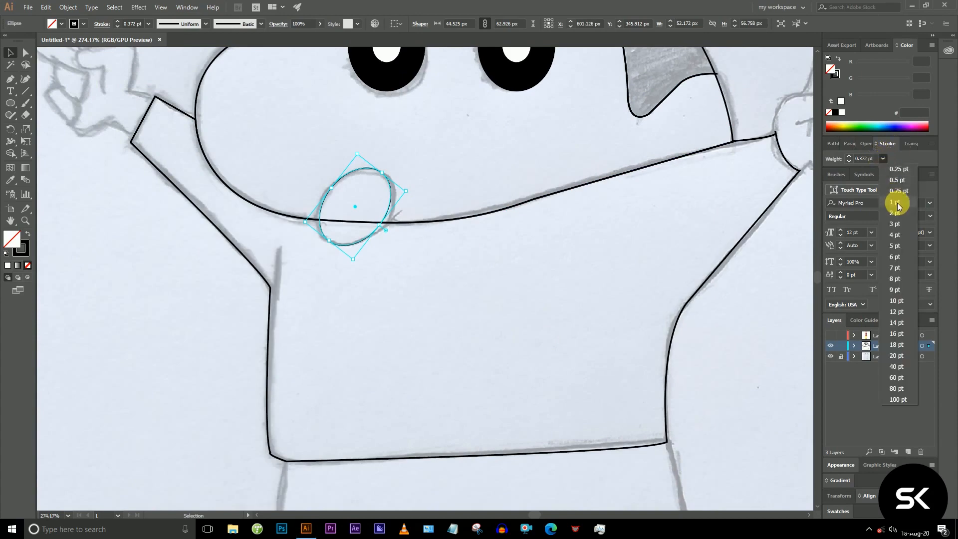
left_click(899, 203)
left_click(556, 240)
Start tracing the shorts with the Pen tool from the shirt's lower-left corner, down the left side and along the left leg's hem.
left_click_drag(538, 228, 577, 235)
left_click_drag(548, 256, 473, 140)
left_click_drag(404, 377, 423, 281)
key("p")
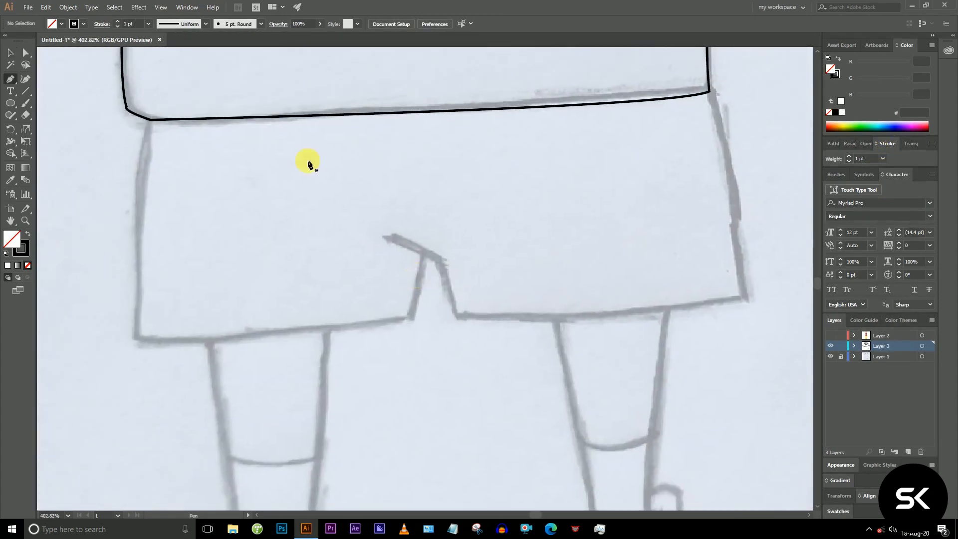
left_click(150, 120)
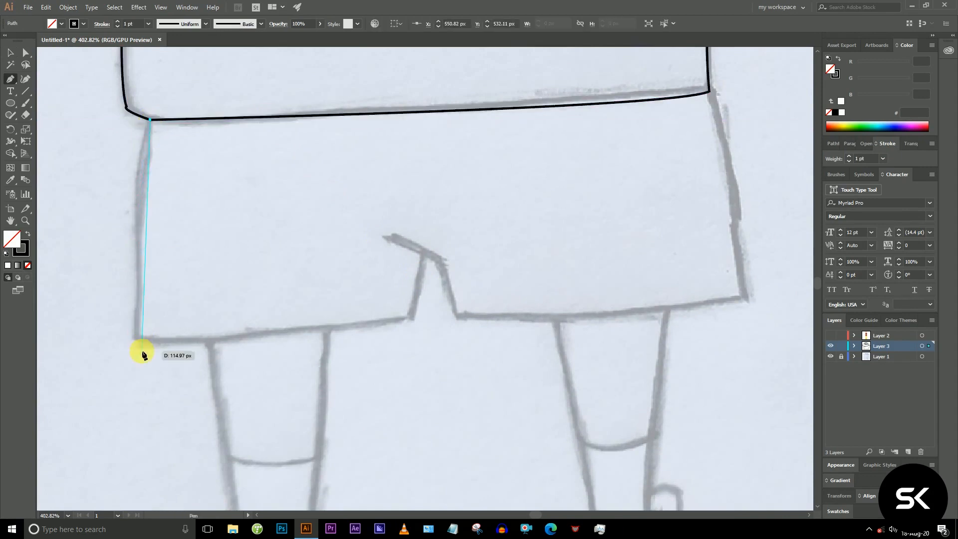
left_click_drag(135, 335, 144, 374)
left_click_drag(133, 406, 133, 335)
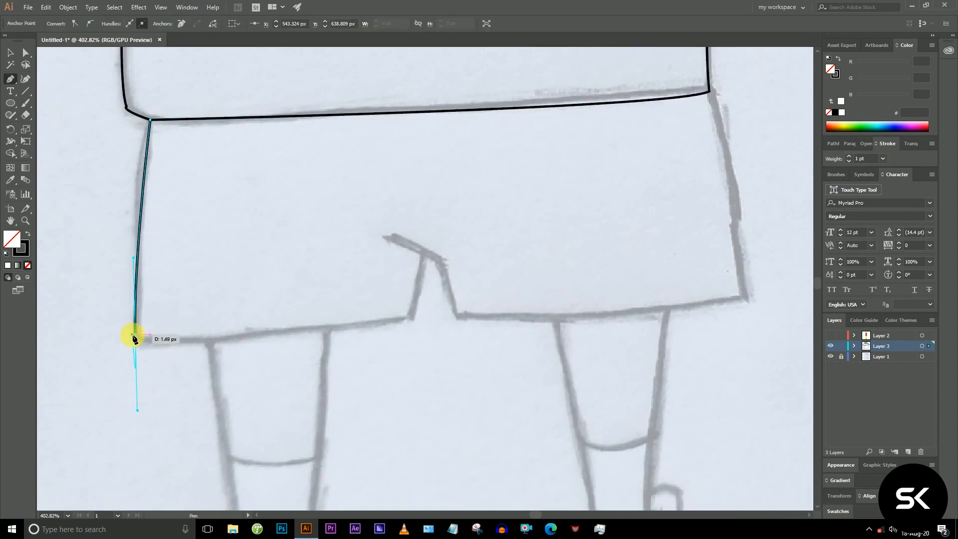
left_click_drag(498, 294, 517, 295)
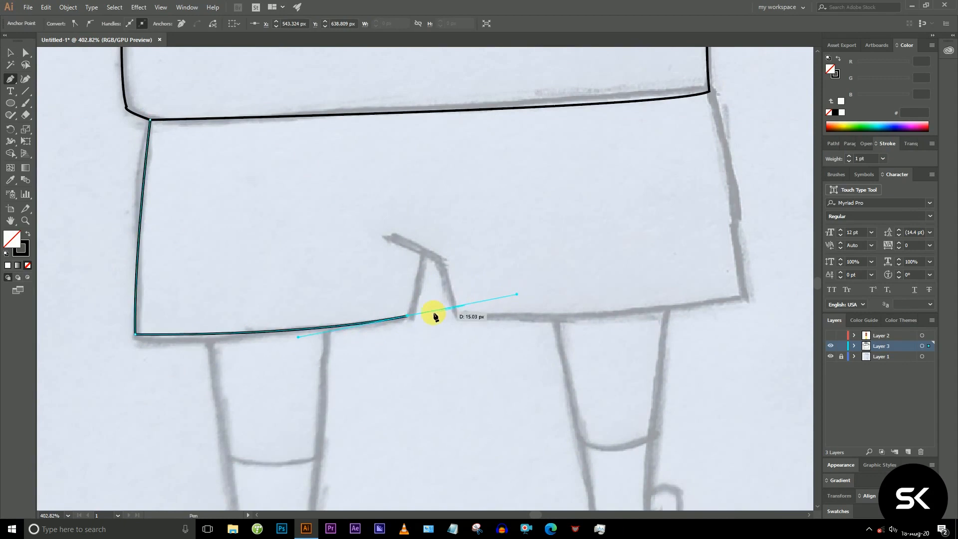
Continue the shorts outline around the crotch notch, the right hem and the right side, and close it at the starting point.
left_click(422, 256)
left_click(442, 272)
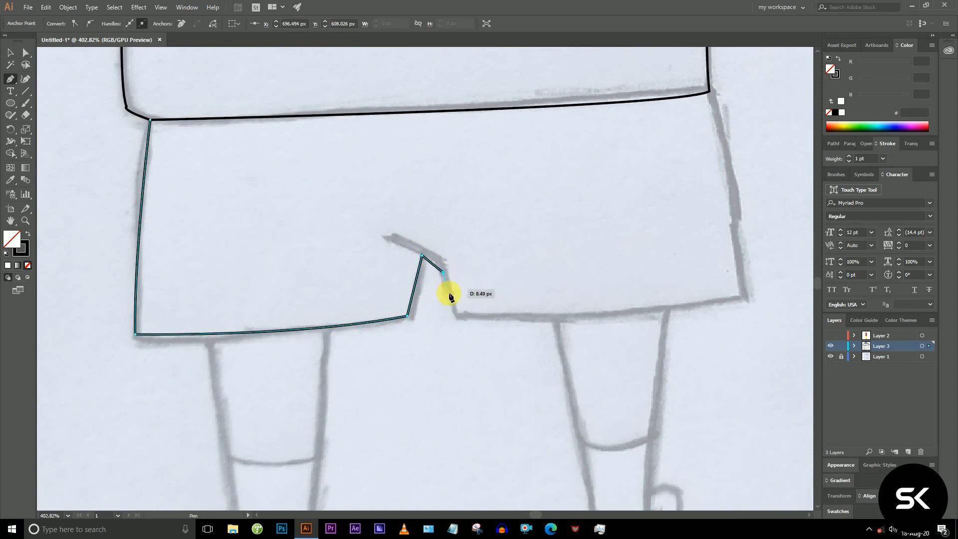
left_click(455, 314)
left_click_drag(741, 297, 798, 282)
left_click(740, 297)
left_click_drag(708, 92, 685, 59)
left_click(150, 120)
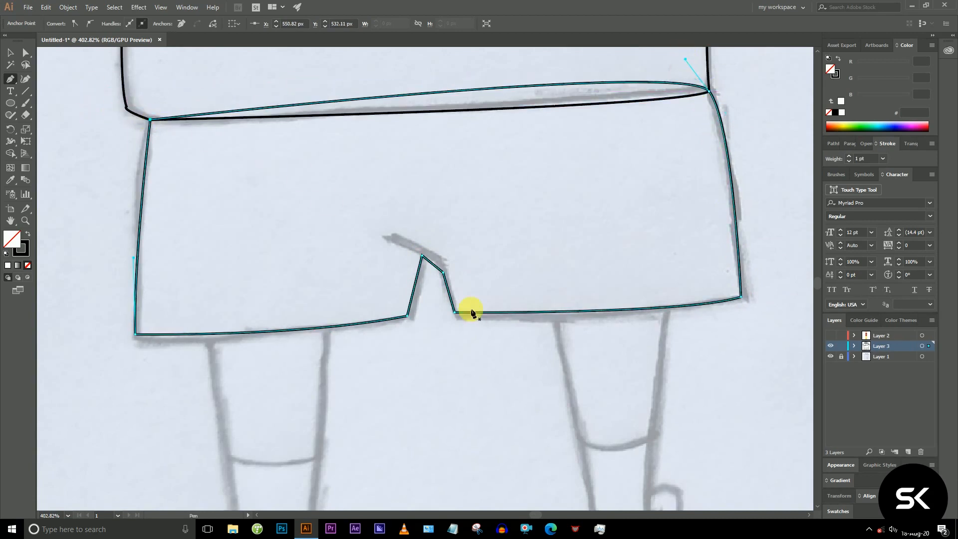
Trace the left leg as a closed four-sided outline that overlaps the shorts' hem slightly.
scroll(343, 154, "down", 5)
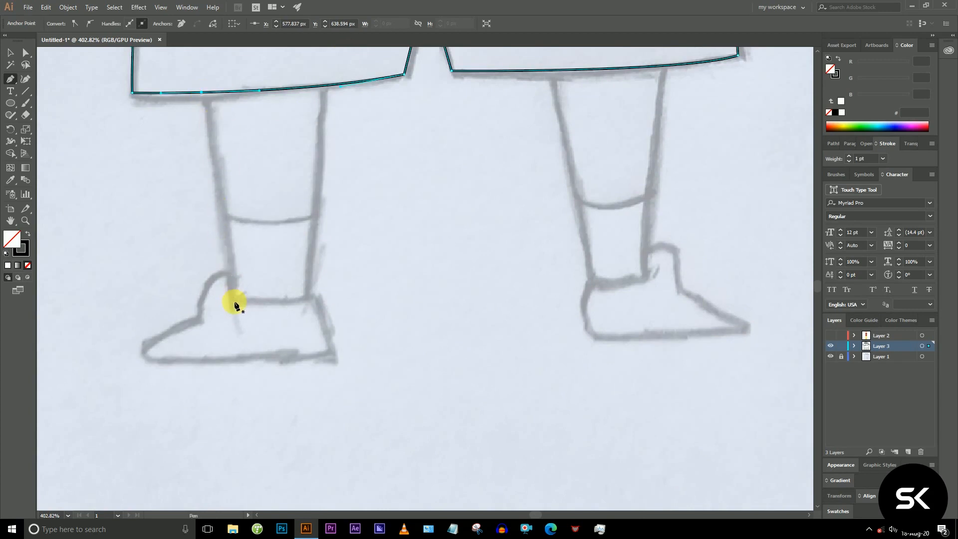
left_click(234, 302)
left_click(204, 83)
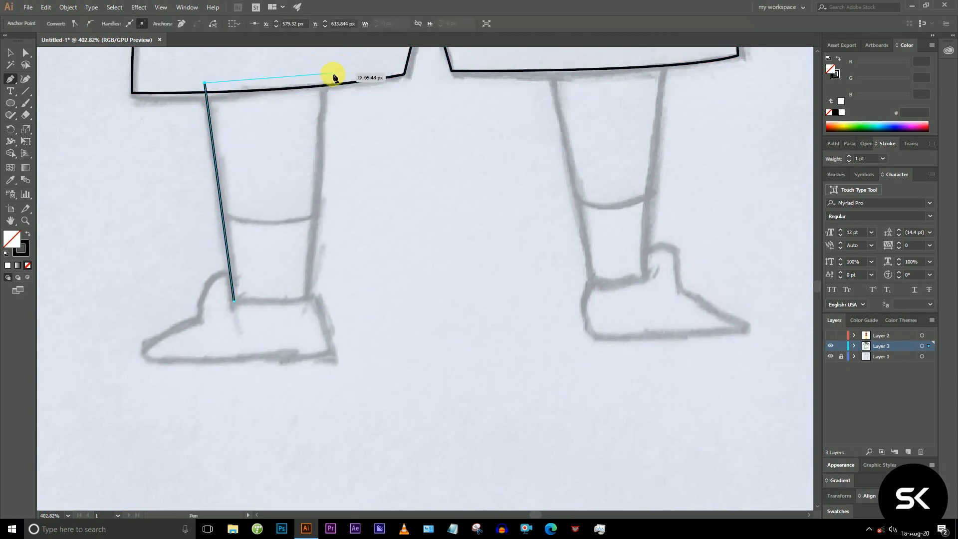
left_click(331, 75)
left_click(308, 293)
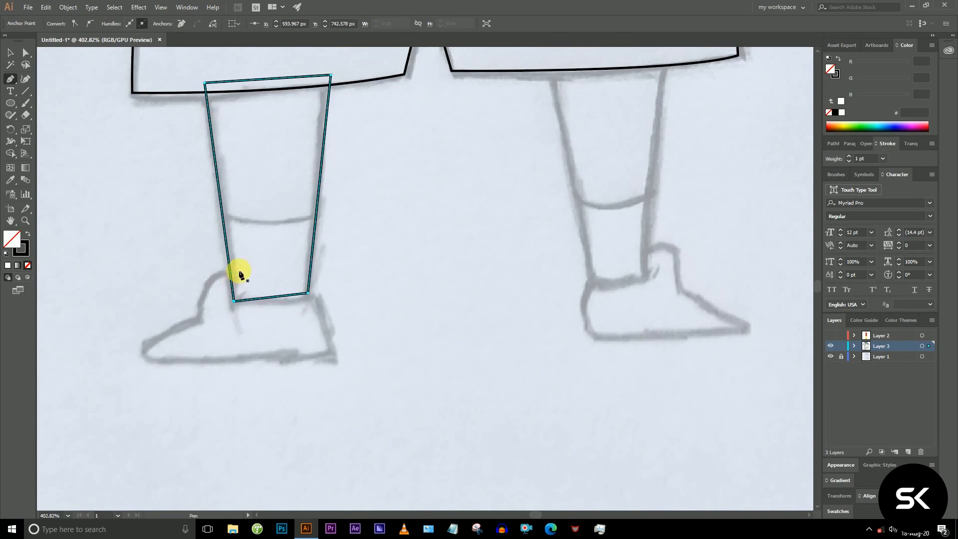
Trace the left shoe as a closed outline with a curved tongue, pointed toe, flat sole and rounded heel overlapping the leg's lower end.
left_click_drag(239, 275, 220, 278)
left_click(201, 321)
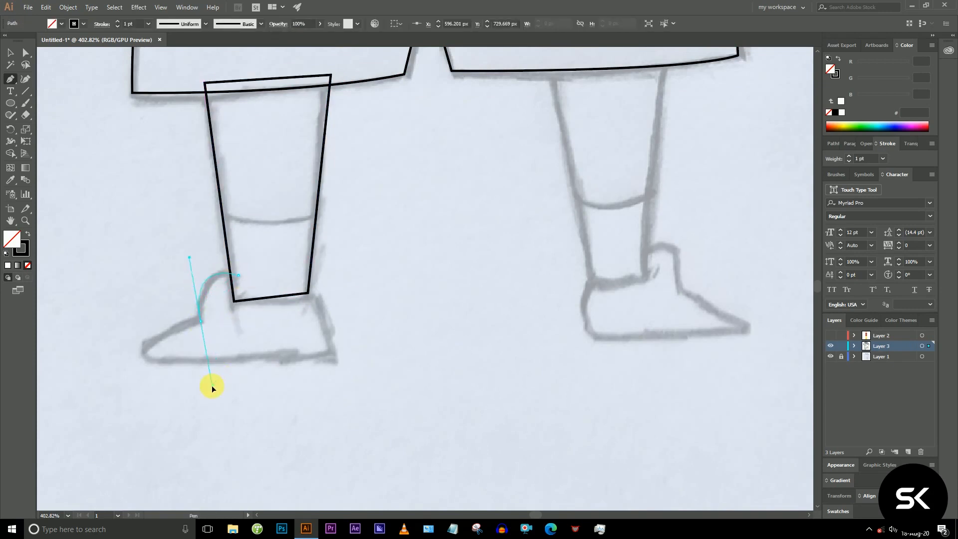
left_click_drag(213, 389, 197, 387)
left_click_drag(201, 322, 156, 360)
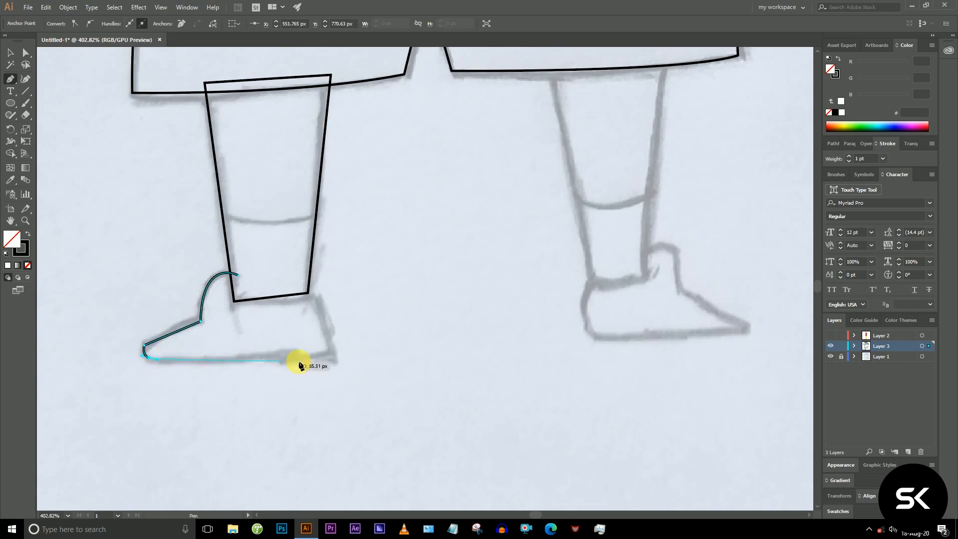
left_click(330, 354)
left_click_drag(303, 277, 273, 237)
left_click(238, 275)
With Shape Builder, merge the ankle overlap into the left leg and clear the strip of leg extending above the shorts' hem.
key("shift+m")
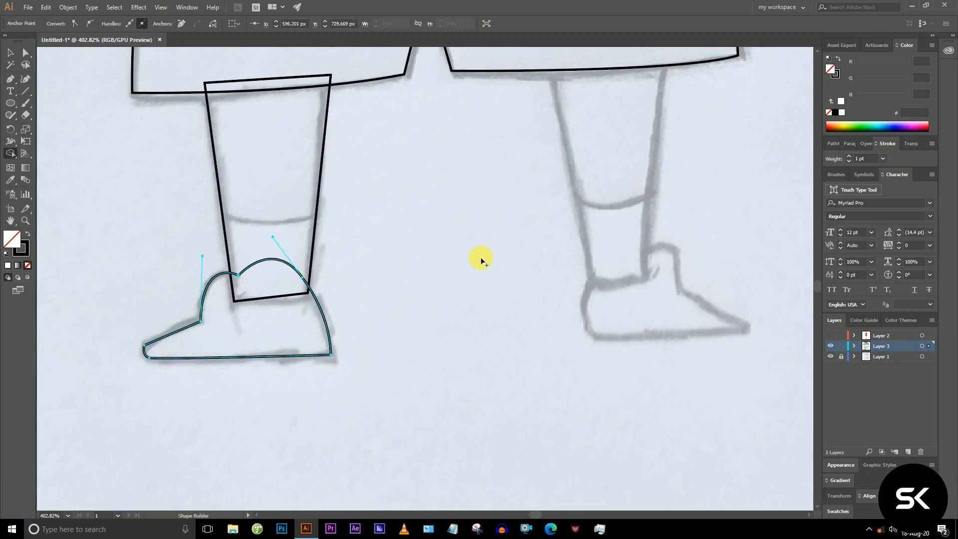
left_click_drag(480, 257, 398, 248)
left_click_drag(227, 121, 444, 337)
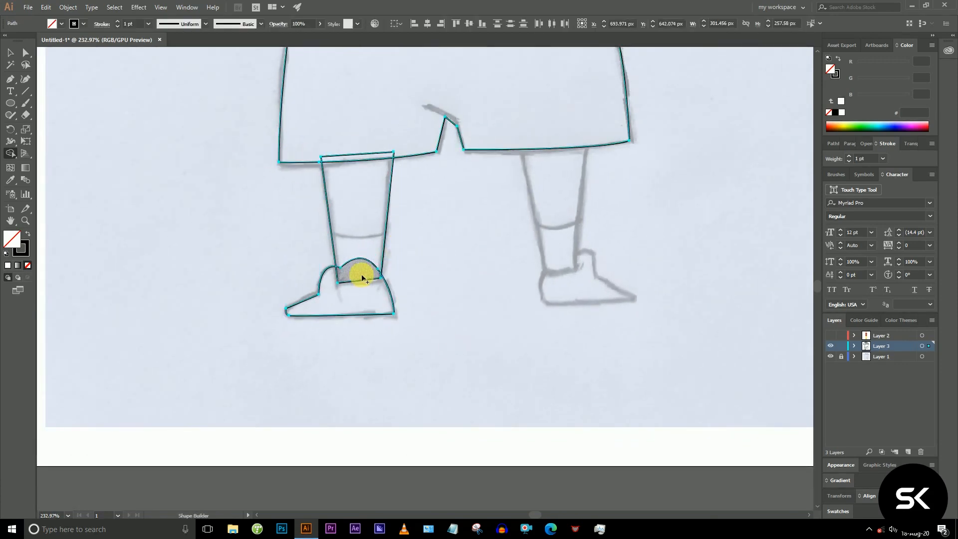
left_click_drag(363, 245, 362, 272)
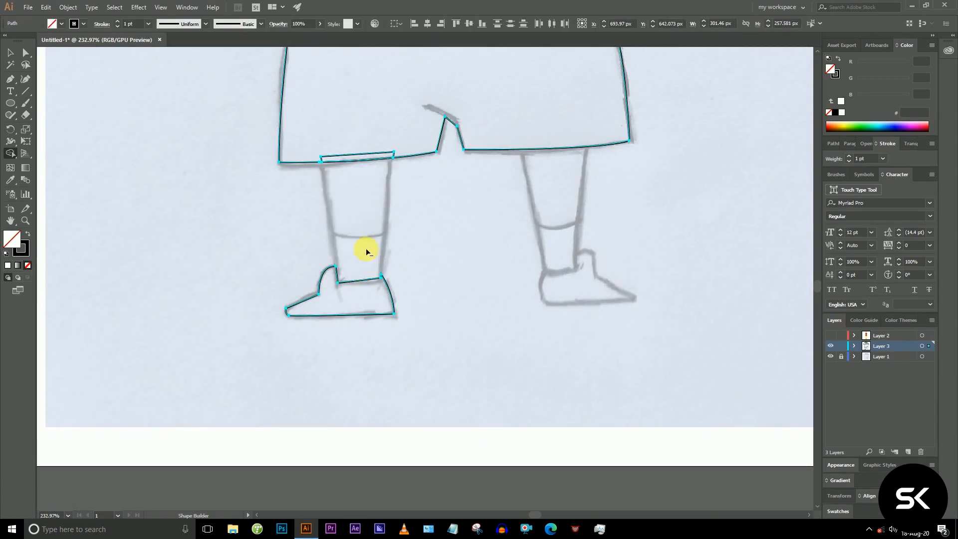
key("ctrl+z")
left_click_drag(364, 234, 360, 267)
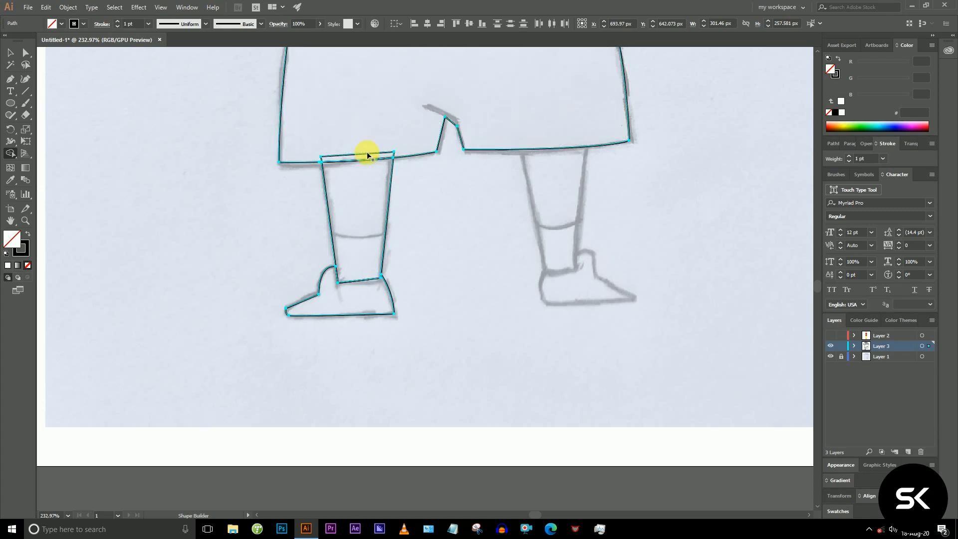
left_click_drag(367, 154, 367, 139)
Make a copy of the left leg and shoe reflected across the vertical axis, and place it over the sketched right leg.
left_click_drag(487, 183, 444, 204)
left_click_drag(428, 304, 348, 275)
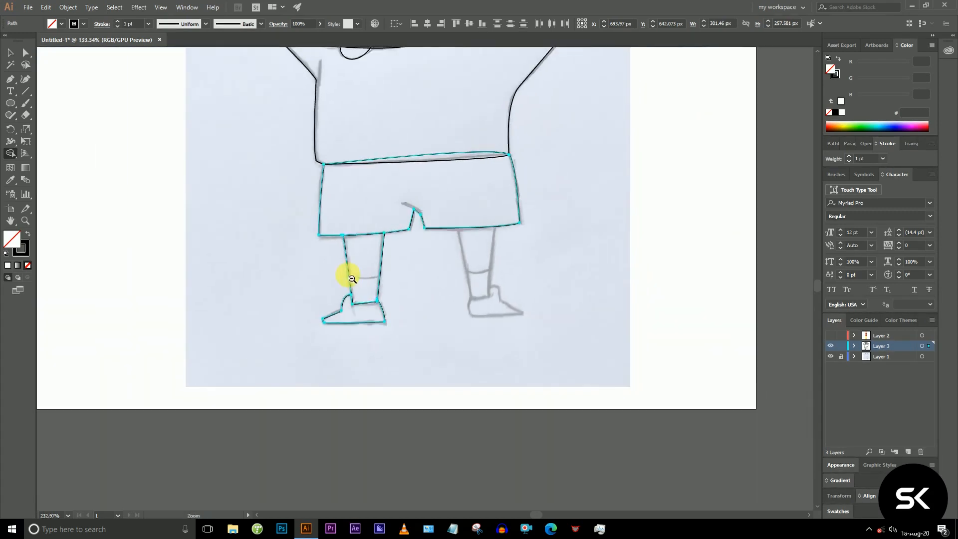
mouse_move(451, 117)
left_mouse_down()
mouse_move(451, 156)
mouse_move(428, 133)
mouse_move(438, 160)
left_mouse_up()
left_click_drag(559, 245, 651, 288)
key("v")
left_click(484, 300)
left_click(360, 294)
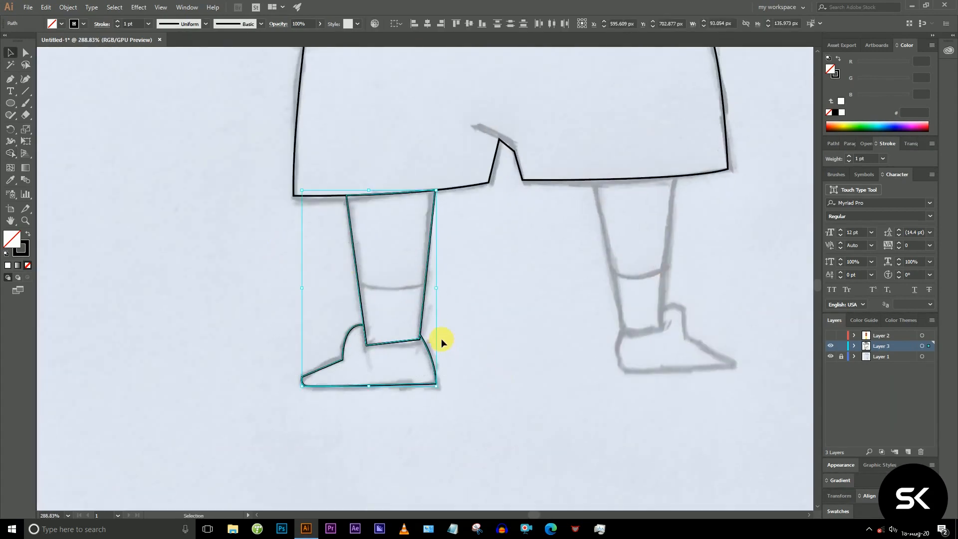
right_click(428, 281)
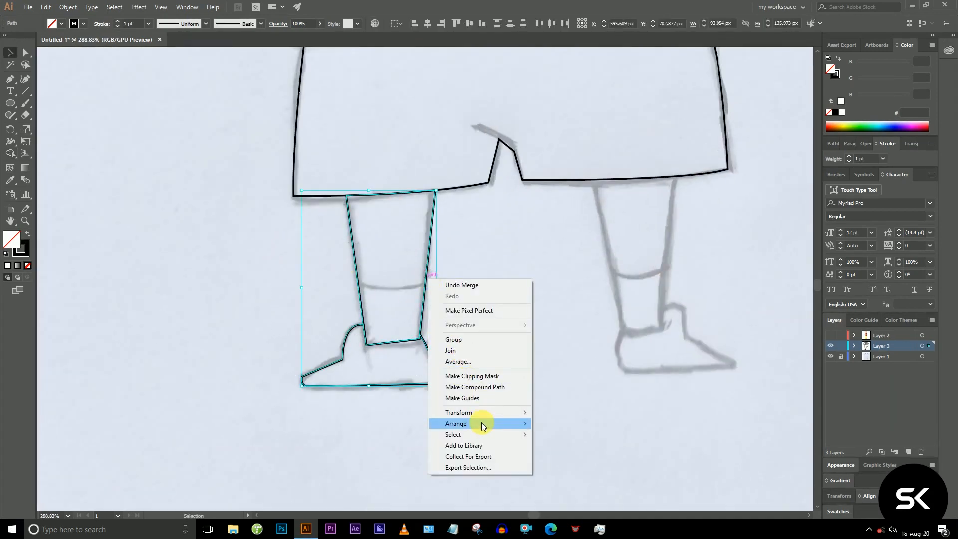
mouse_move(519, 412)
left_click(557, 449)
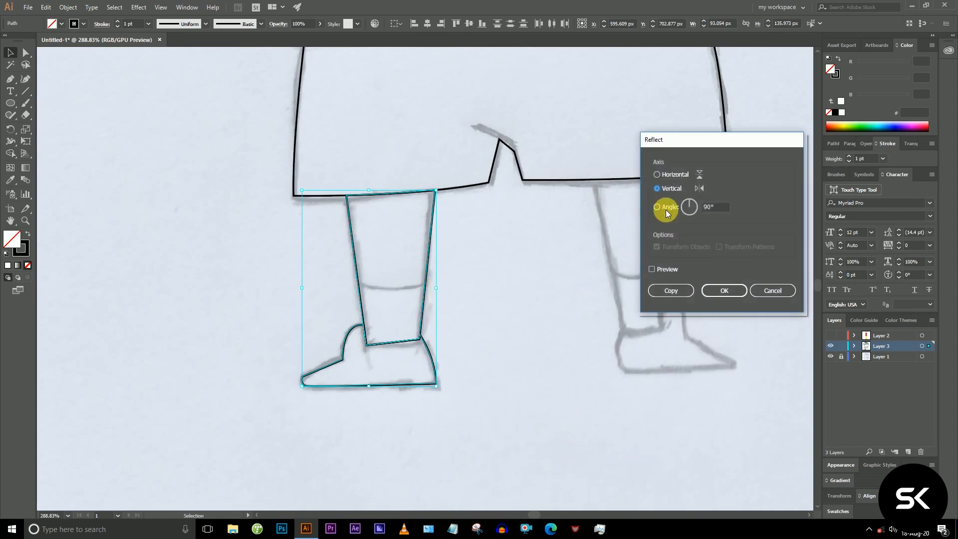
left_click(680, 290)
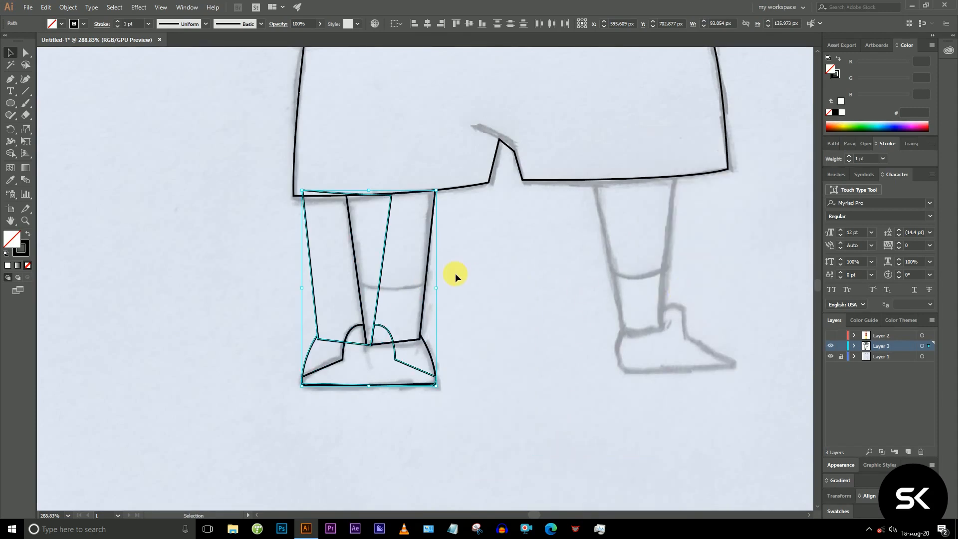
mouse_move(312, 254)
left_mouse_down()
mouse_move(592, 253)
mouse_move(612, 238)
left_mouse_up()
left_click(752, 200)
Move the right leg's corner anchor points so its top meets the shorts' hem and its sides follow the sketch down to the ankle.
left_click_drag(752, 200, 828, 200)
left_click_drag(593, 213, 509, 169)
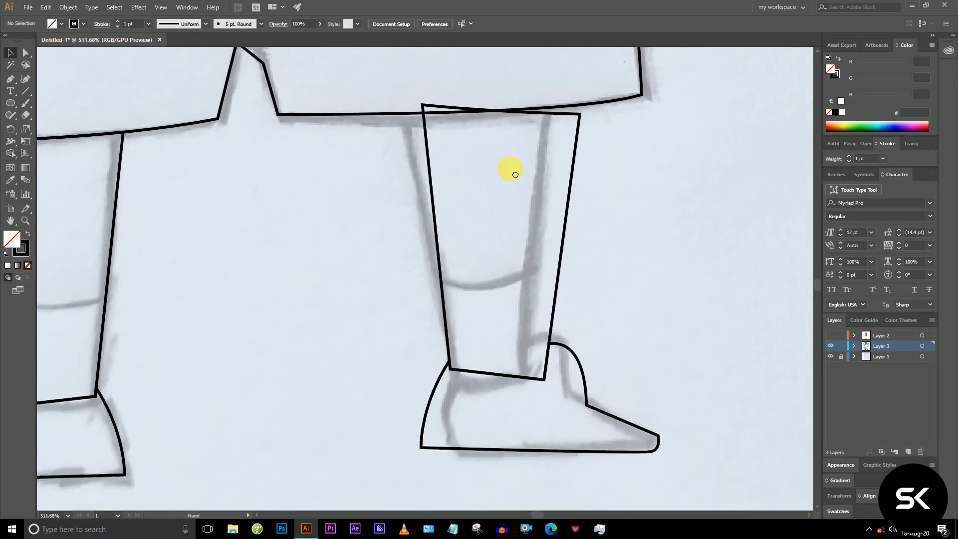
key("a")
left_click(422, 107)
left_click_drag(422, 104, 414, 113)
left_click_drag(579, 114, 547, 108)
left_click_drag(413, 115, 404, 112)
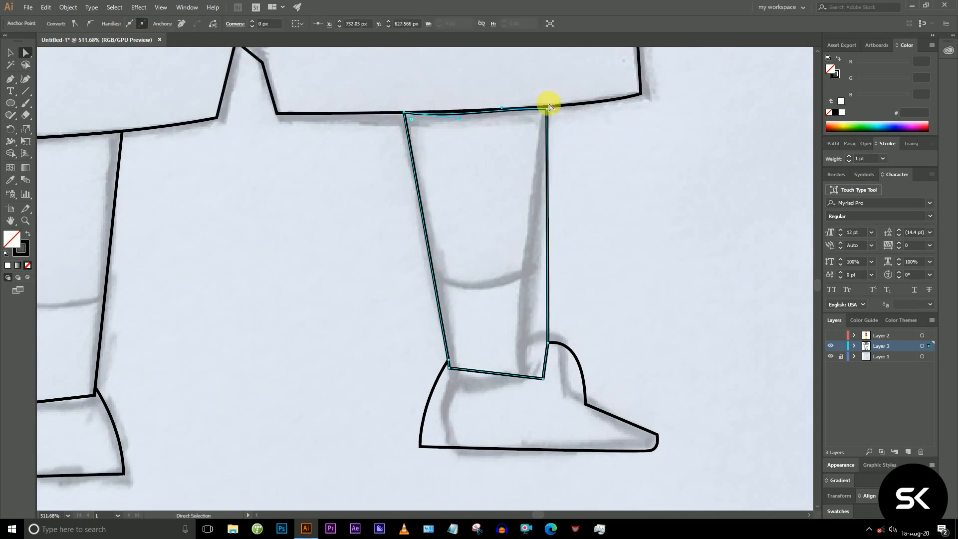
left_click_drag(544, 377, 521, 373)
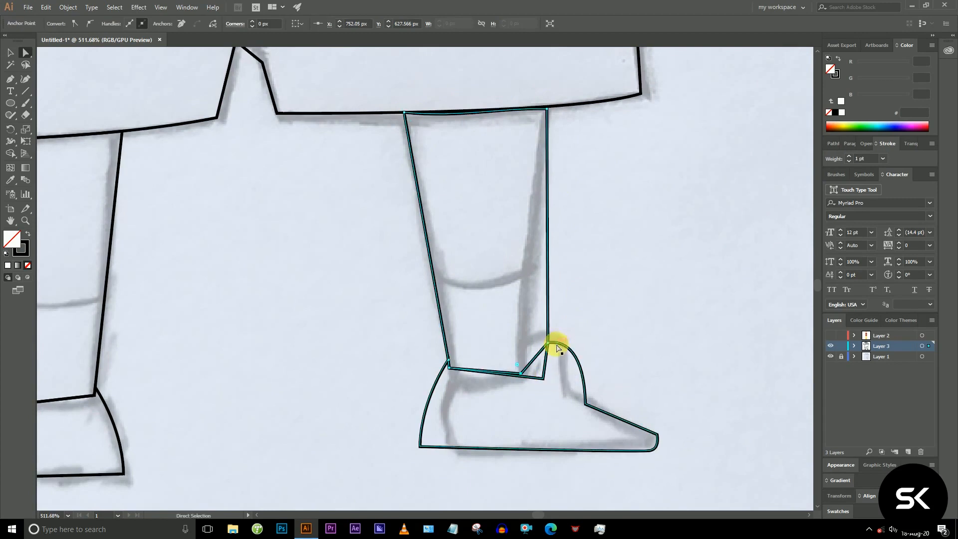
left_click_drag(547, 344, 524, 342)
Reshape the right shoe by adjusting its ankle, tongue and heel anchor points and curve handles to match the sketch.
left_click_drag(544, 378, 510, 360)
left_click_drag(588, 407, 564, 397)
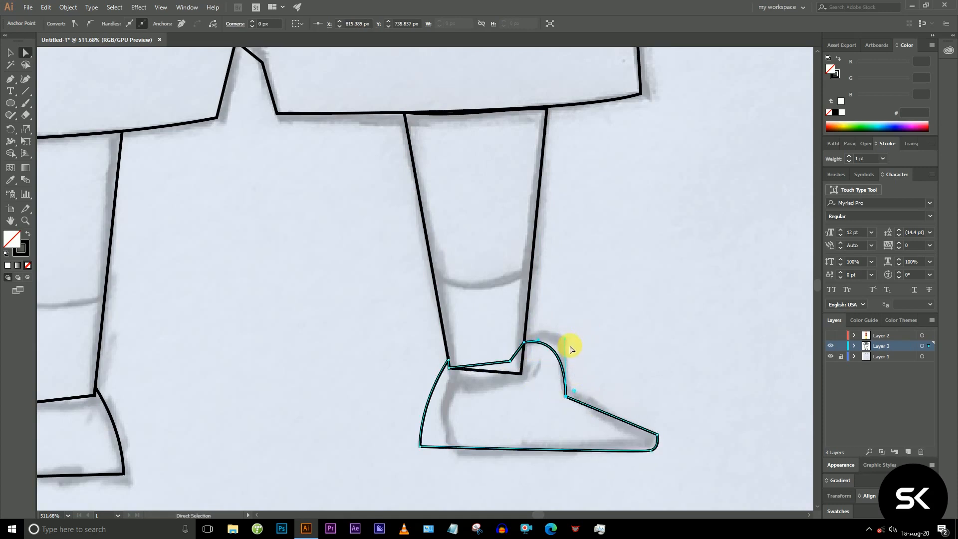
left_click_drag(569, 342, 570, 309)
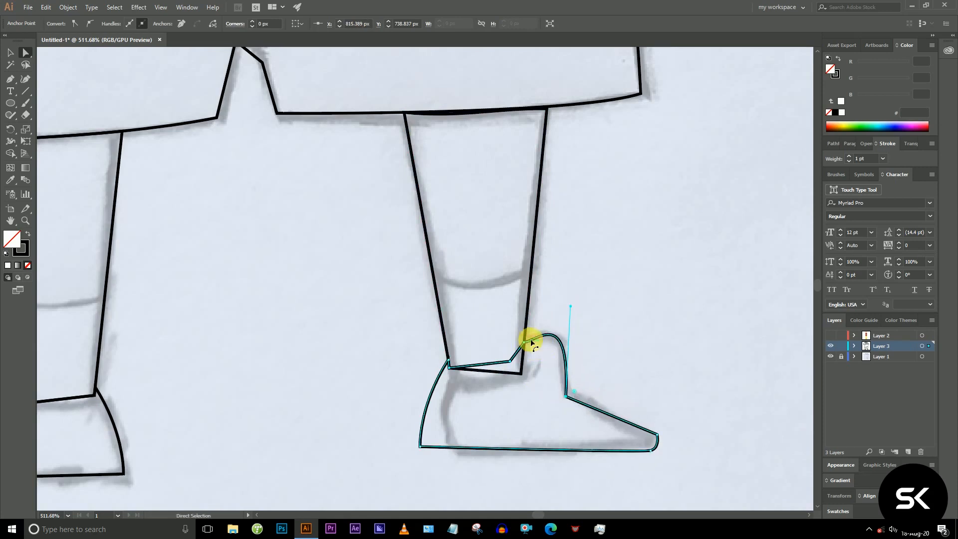
left_click_drag(539, 340, 531, 337)
left_click_drag(570, 306, 573, 323)
left_click_drag(426, 447, 455, 452)
left_click_drag(449, 360, 457, 358)
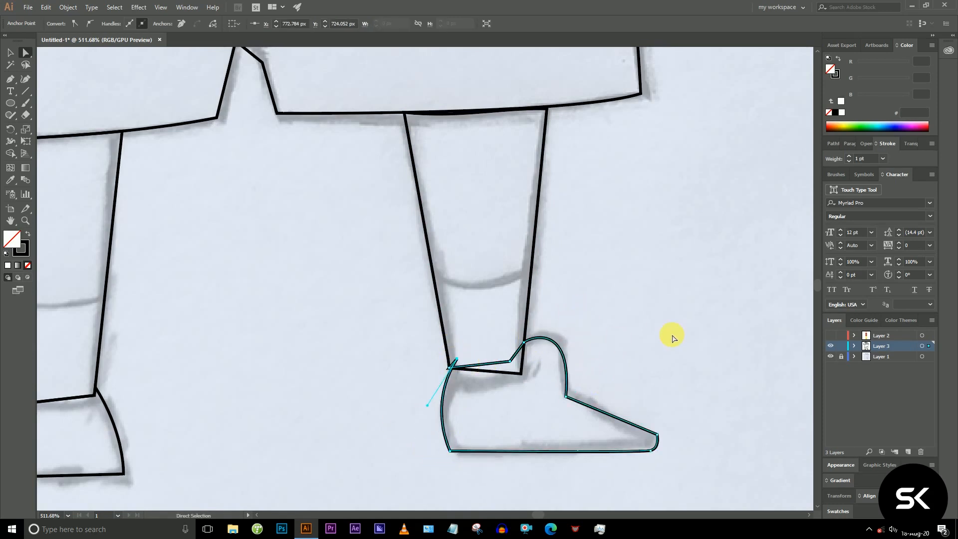
Select the shorts, right leg and right shoe, and merge the overlapping ankle areas into the leg with Shape Builder.
key("ctrl+space")
left_click_drag(673, 335, 635, 333)
key("v")
left_click_drag(538, 320, 498, 394)
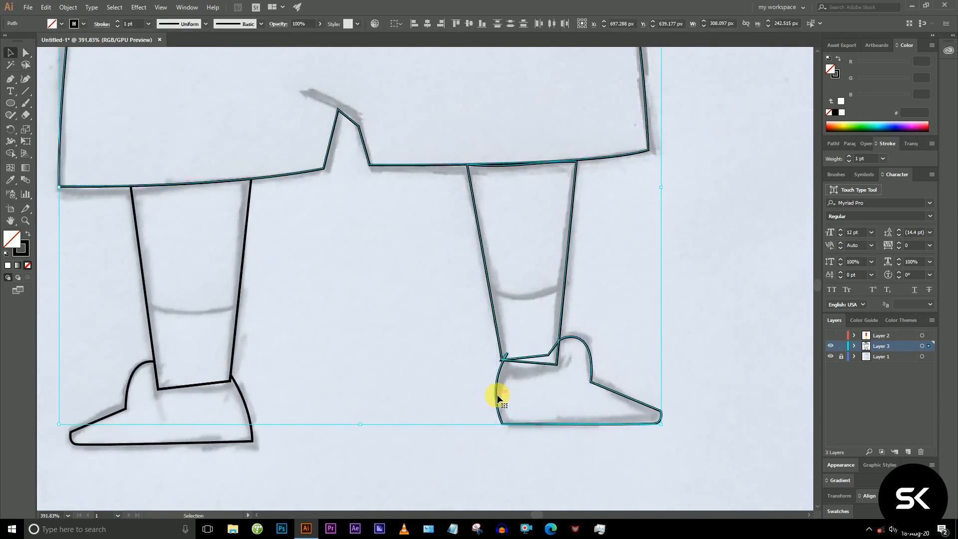
key("shift+m")
left_click_drag(528, 327, 552, 359)
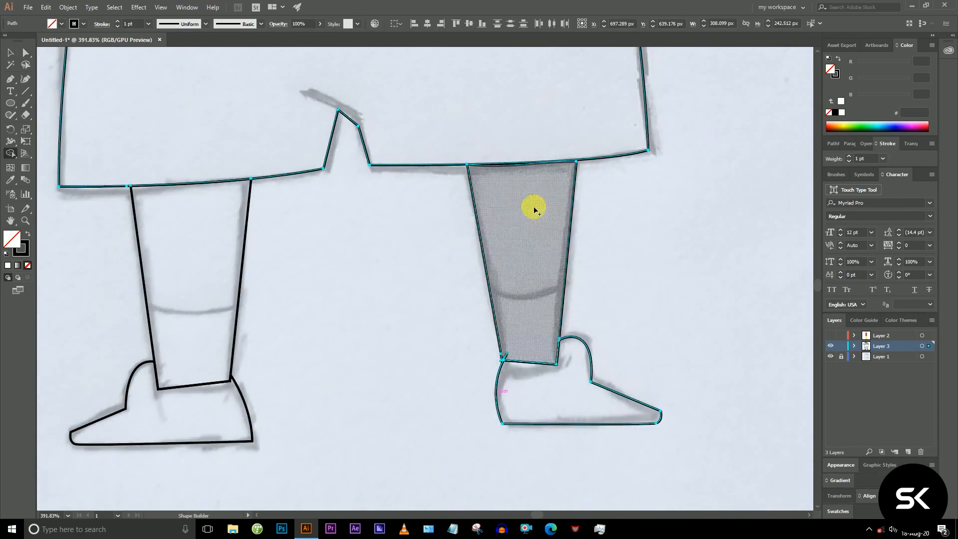
Raise the right leg's two top corner points above the shorts' hem so the shapes overlap clearly.
key("ctrl+space")
mouse_move(529, 138)
left_mouse_down()
mouse_move(670, 253)
mouse_move(706, 265)
left_mouse_up()
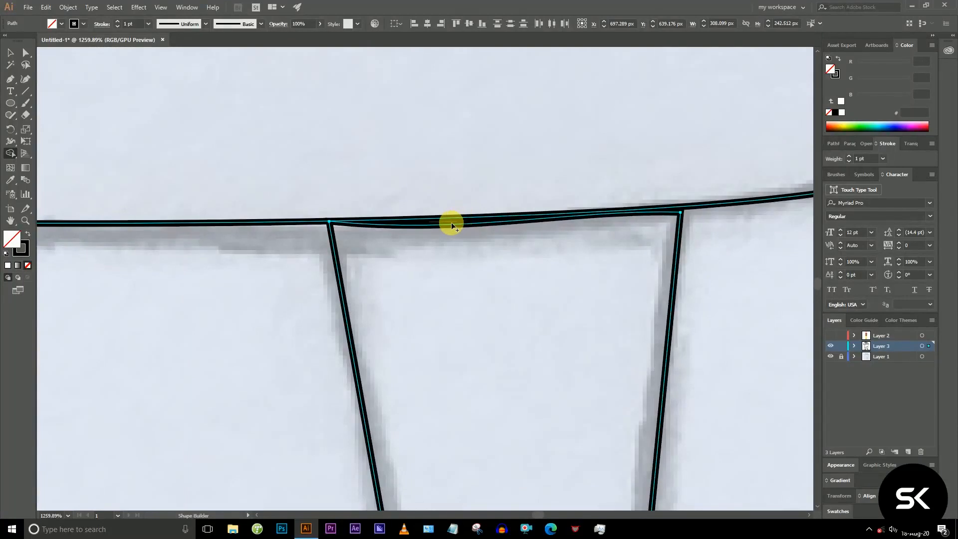
key("a")
left_click(272, 325)
left_click_drag(328, 221, 323, 191)
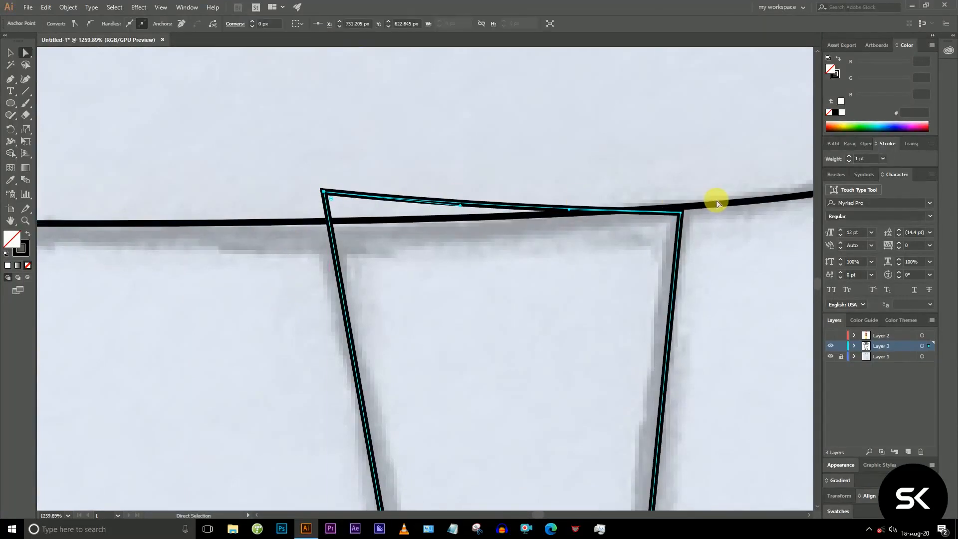
left_click_drag(681, 213, 678, 180)
Select the right leg and shorts, clear the overlapping strip above the hem with Shape Builder, and deselect the artwork.
key("ctrl+space")
left_click_drag(717, 282, 673, 269)
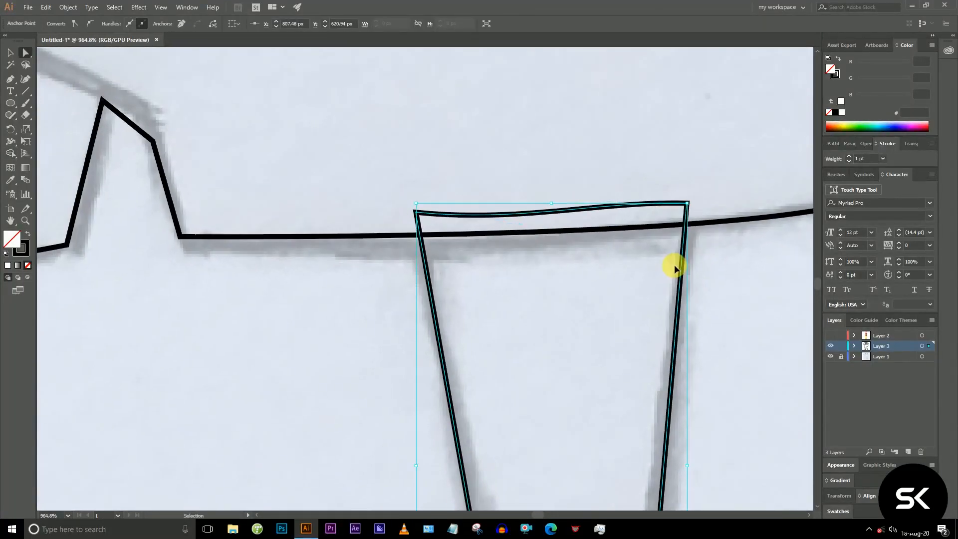
left_click(645, 227, "shift")
key("shift+m")
left_click_drag(571, 135, 594, 222)
key("space")
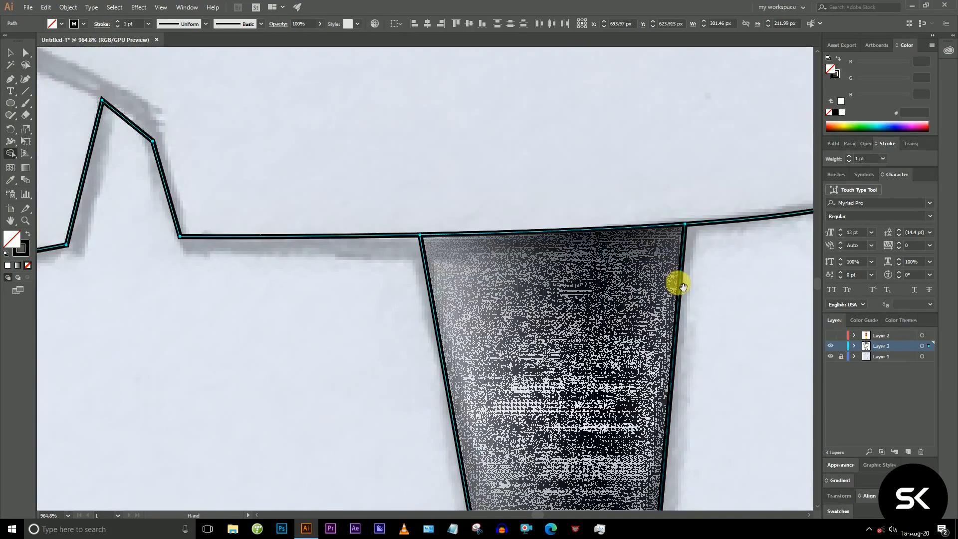
left_click_drag(679, 283, 415, 213)
key("ctrl+space")
mouse_move(532, 252)
left_mouse_down()
mouse_move(438, 225)
mouse_move(180, 227)
left_mouse_up()
key("space")
left_click_drag(484, 159, 468, 274)
key("ctrl+space")
left_click_drag(469, 274, 441, 273)
left_click(594, 240)
Select the shirt outline and delete the stray anchor point at the upper corner of its right sleeve cuff.
key("ctrl+space")
left_click_drag(581, 187, 744, 219)
left_click_drag(501, 237, 557, 244)
key("ctrl+space")
left_click_drag(271, 243, 454, 347)
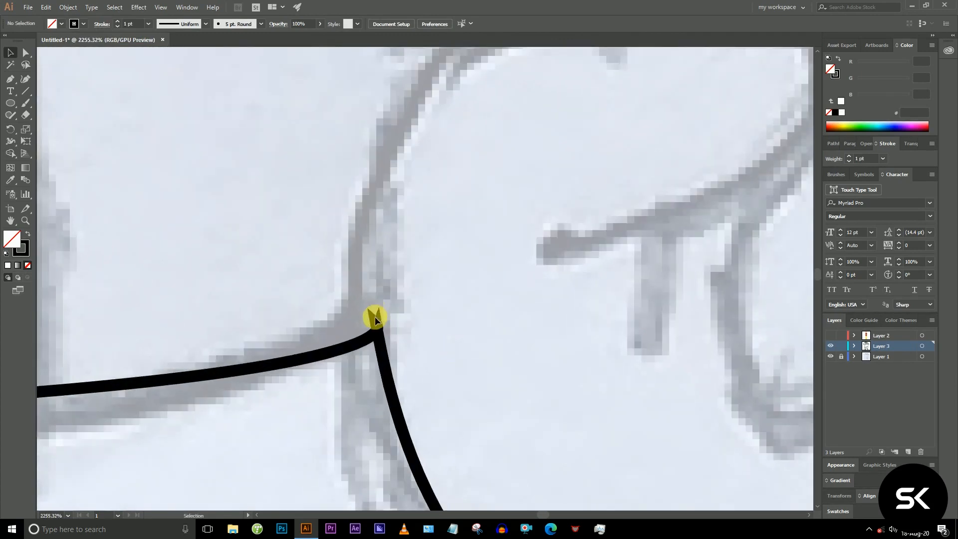
left_click(371, 331)
key("ctrl+space")
left_click_drag(370, 329, 599, 342)
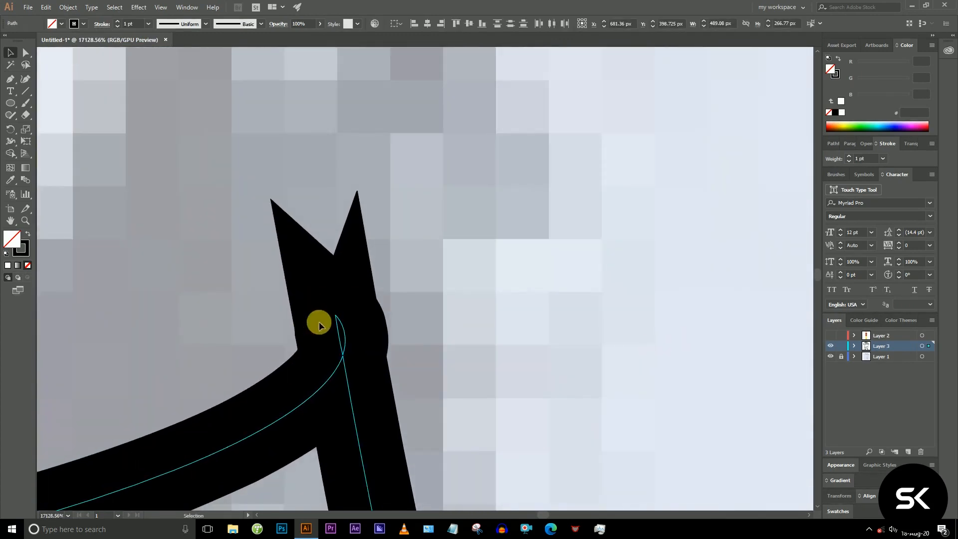
key("p")
left_click(338, 317)
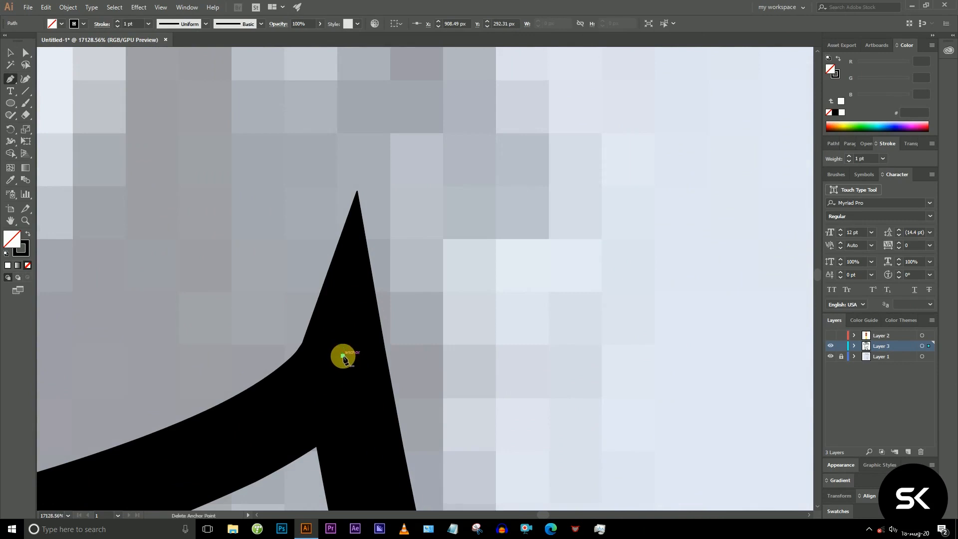
Start the right hand's outline at the sleeve cuff's upper corner with the Pen tool, curving over the thumb to the first finger's base.
key("ctrl+space")
left_click_drag(502, 316, 325, 278)
left_click_drag(581, 320, 456, 285)
left_click_drag(718, 327, 479, 275)
key("space")
left_click_drag(672, 316, 366, 210)
key("ctrl+space")
left_click_drag(419, 204, 674, 263)
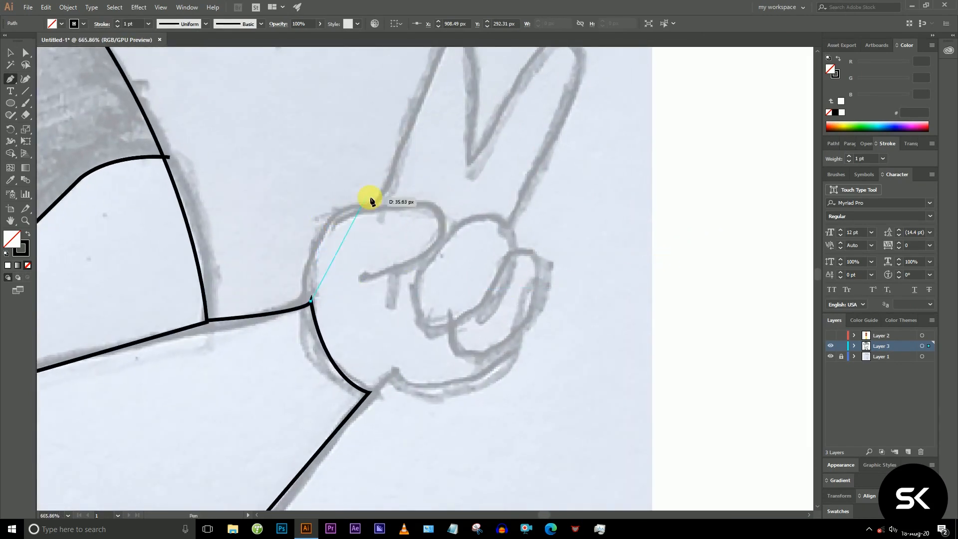
key("space")
left_click_drag(428, 210, 308, 312)
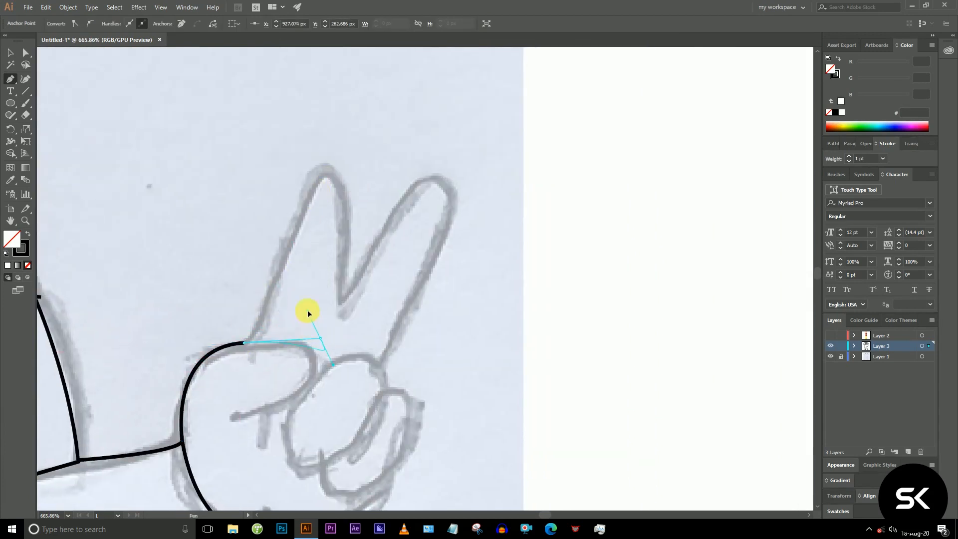
key("ctrl+z")
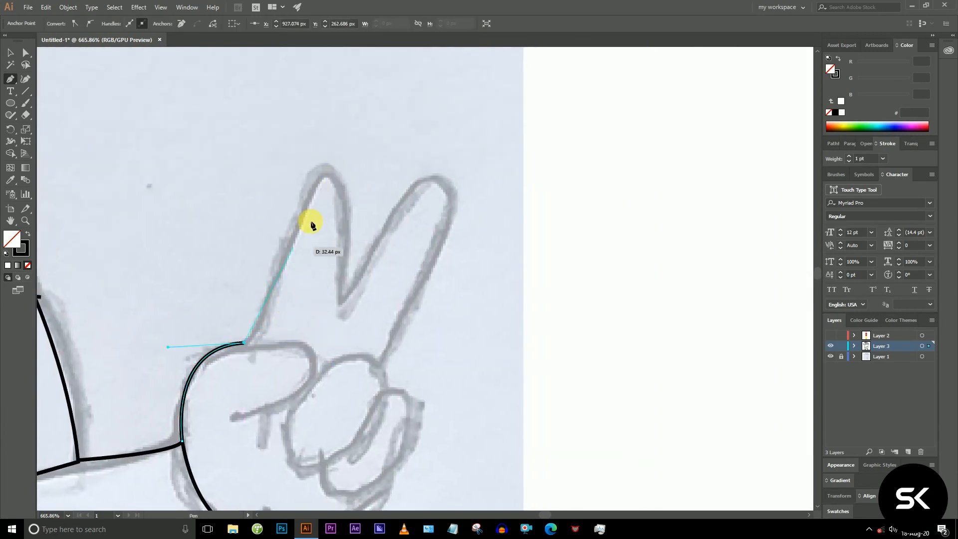
Continue the outline around the two raised fingers and down over the first curled finger's knuckle.
left_click(316, 177)
left_click_drag(342, 219, 348, 256)
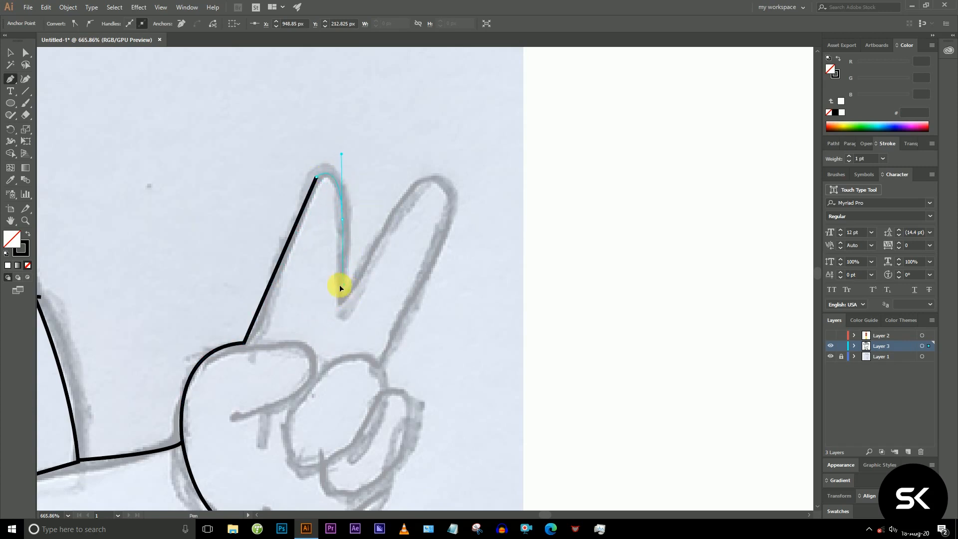
left_click_drag(339, 288, 337, 290)
left_click(343, 219)
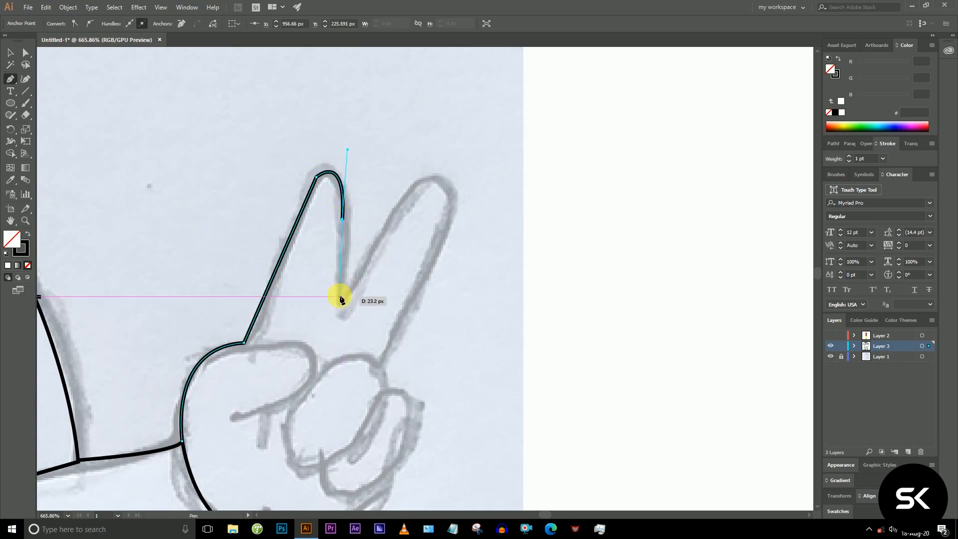
left_click(338, 303)
left_click(413, 188)
left_click_drag(449, 216, 438, 280)
left_click(450, 216)
left_click(383, 361)
key("space")
left_click_drag(382, 356, 422, 144)
left_click(420, 218)
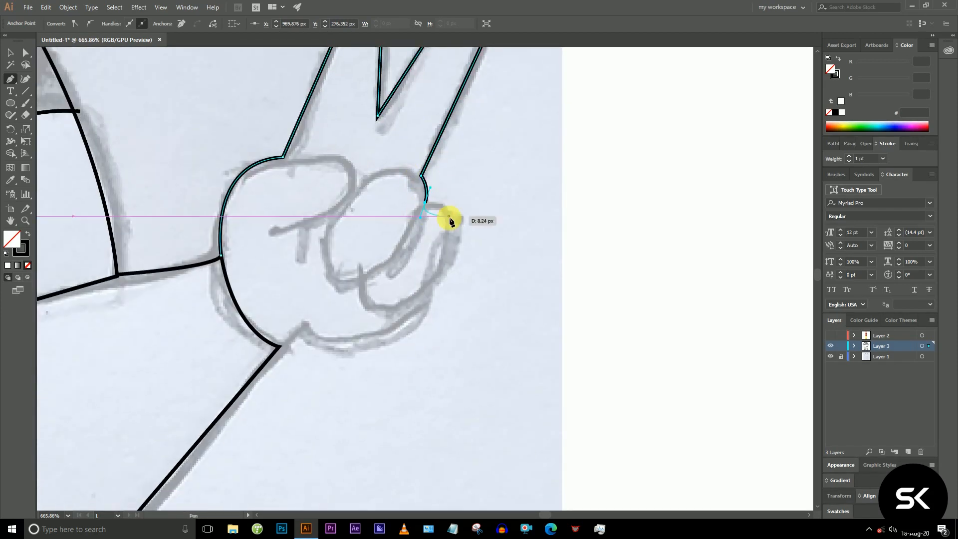
left_click_drag(363, 276, 327, 286)
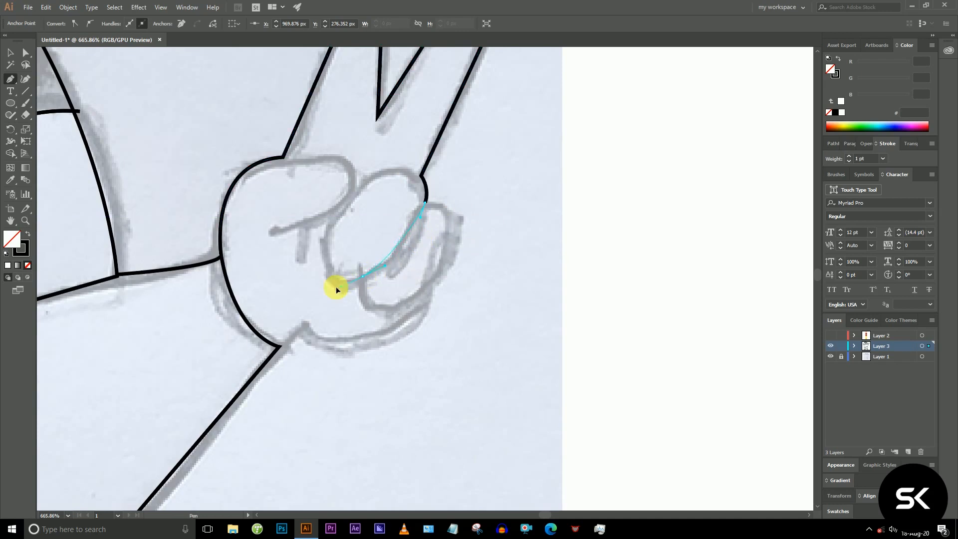
left_click(323, 243)
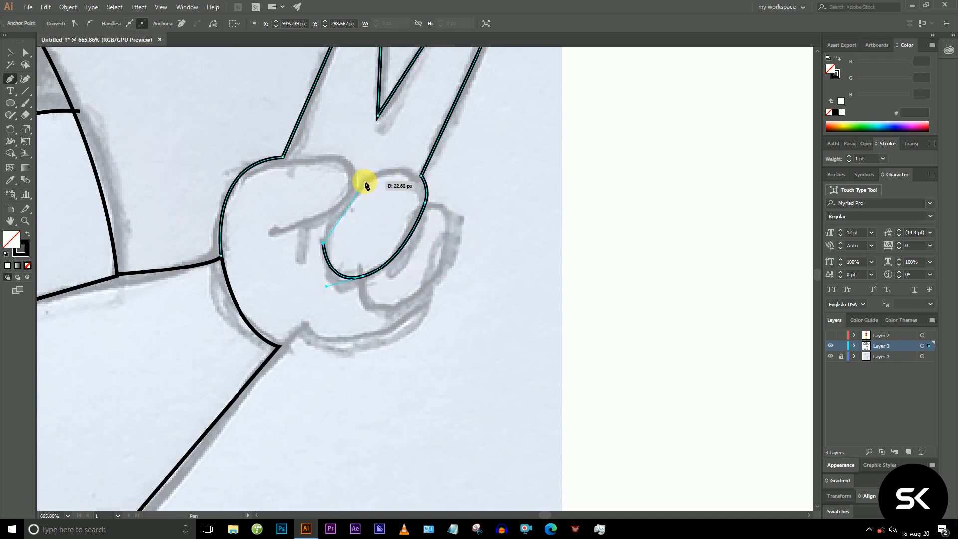
left_click_drag(363, 181, 430, 191)
left_click(427, 188)
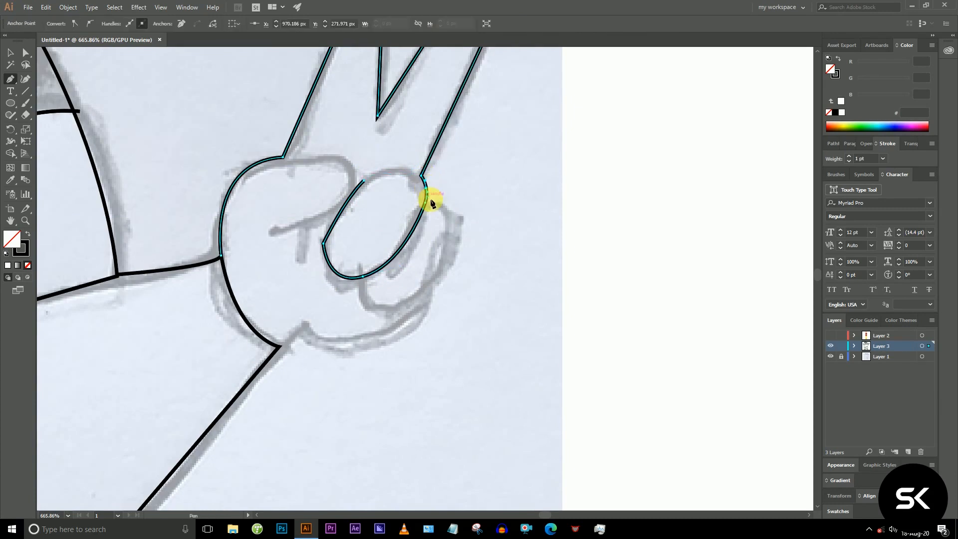
key("ctrl+z")
left_click(415, 174)
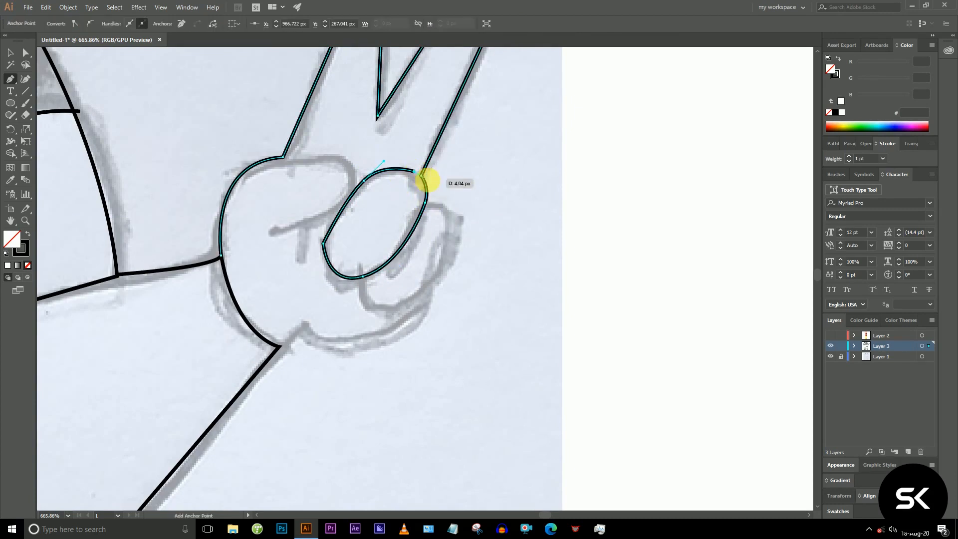
left_click_drag(416, 173, 433, 185)
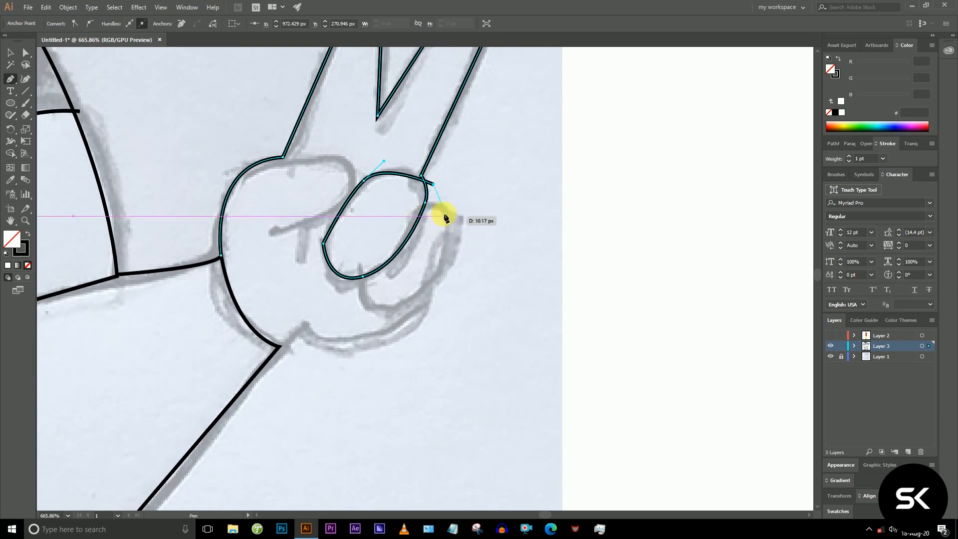
key("ctrl+z")
key("ctrl+z")
key("ctrl+z")
key("ctrl+z")
key("ctrl+z")
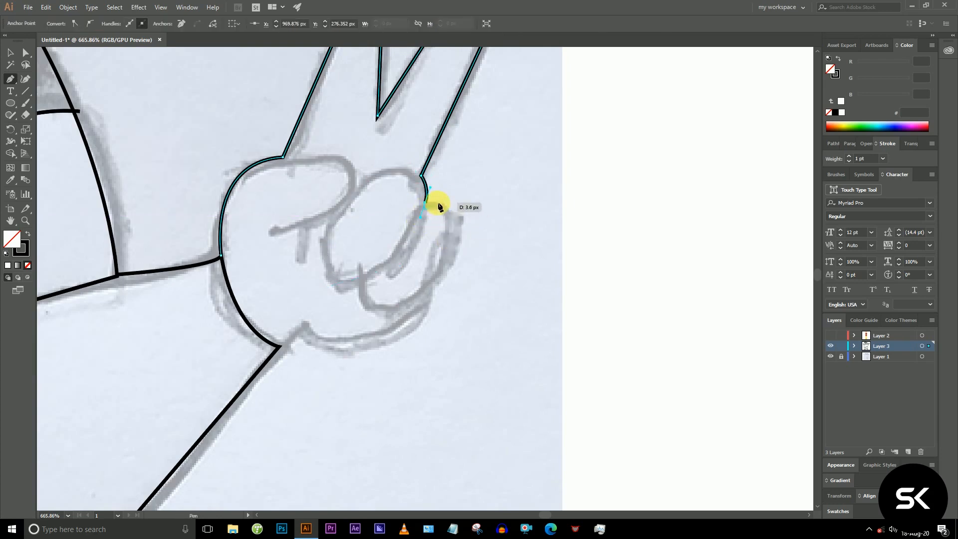
Trace around the little finger and the underside of the palm to the cuff's lower corner, and close the hand outline.
left_click_drag(439, 206, 429, 295)
left_click_drag(384, 349, 258, 289)
left_click(434, 283)
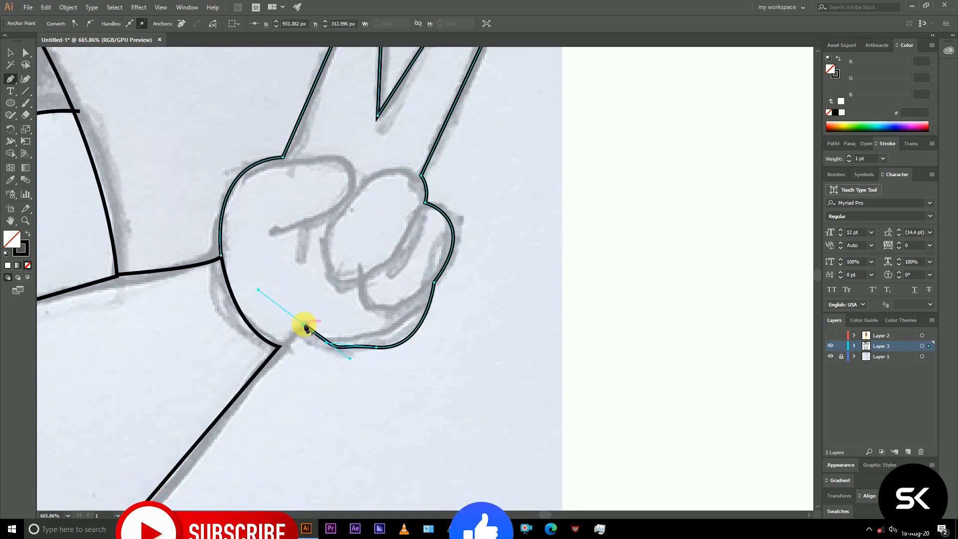
left_click(303, 324)
left_click(279, 347)
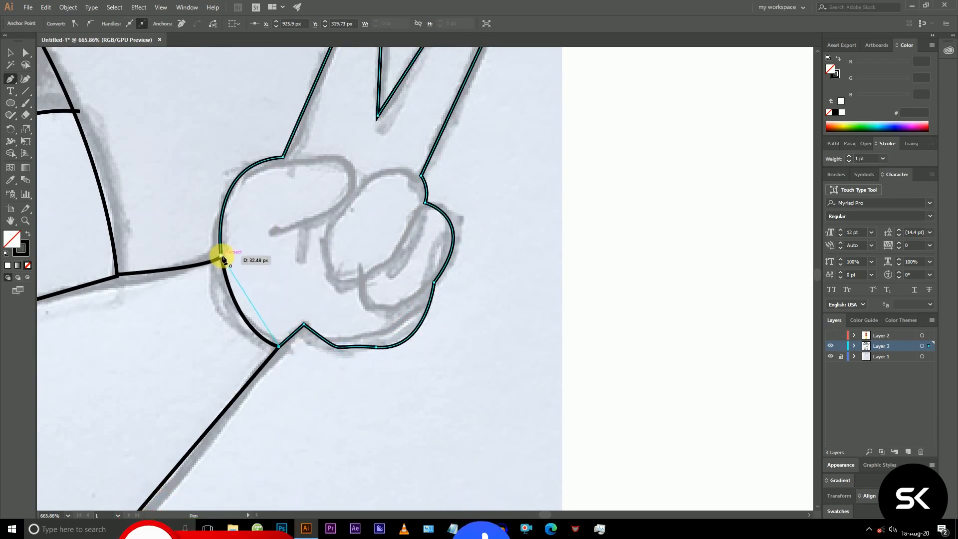
left_click(221, 256)
Adjust the anchor points and handles along the palm's lower edge with Direct Selection to smooth its curve.
left_click_drag(328, 366, 499, 364)
key("a")
left_click_drag(380, 376, 639, 211)
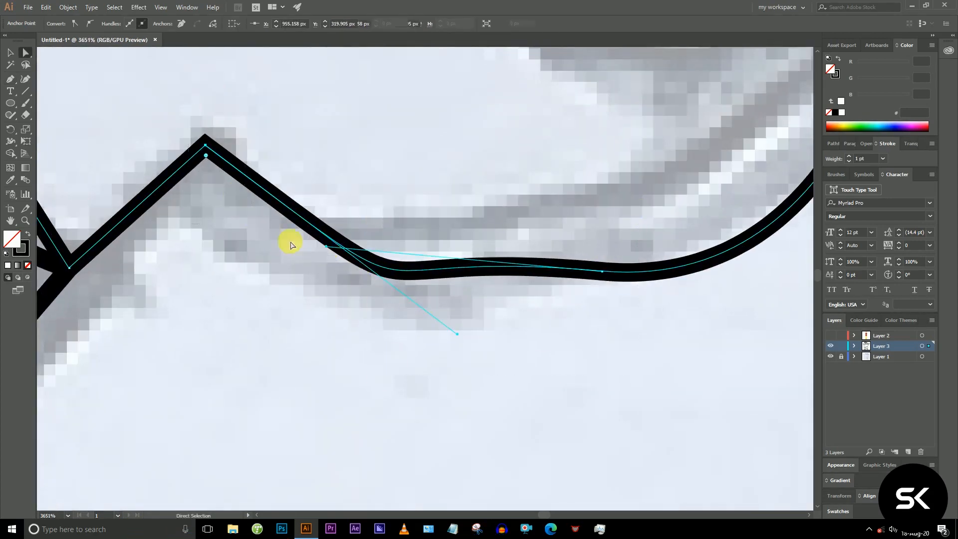
left_click_drag(325, 246, 318, 272)
key("ctrl+space")
left_click_drag(631, 330, 397, 318)
key("ctrl+z")
left_click_drag(432, 360, 386, 298)
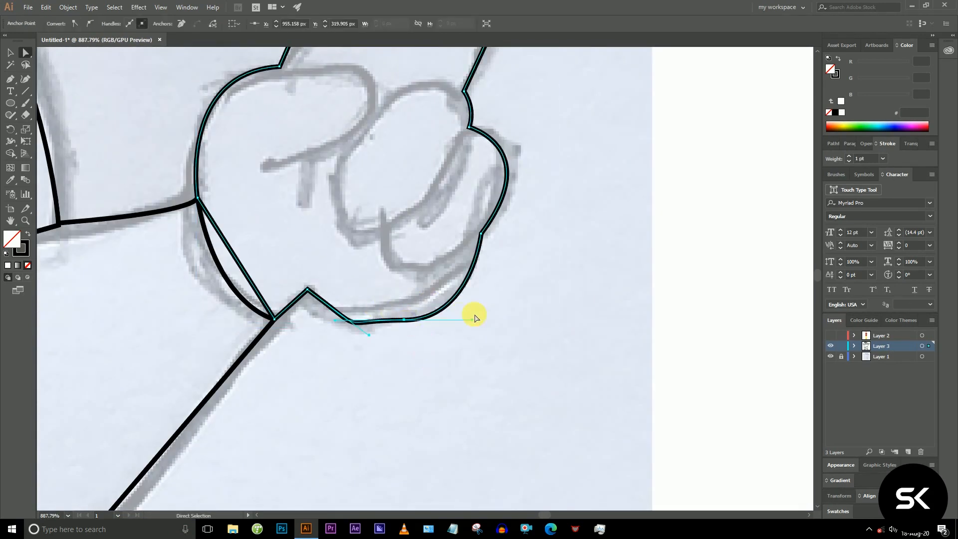
left_click_drag(471, 317, 466, 305)
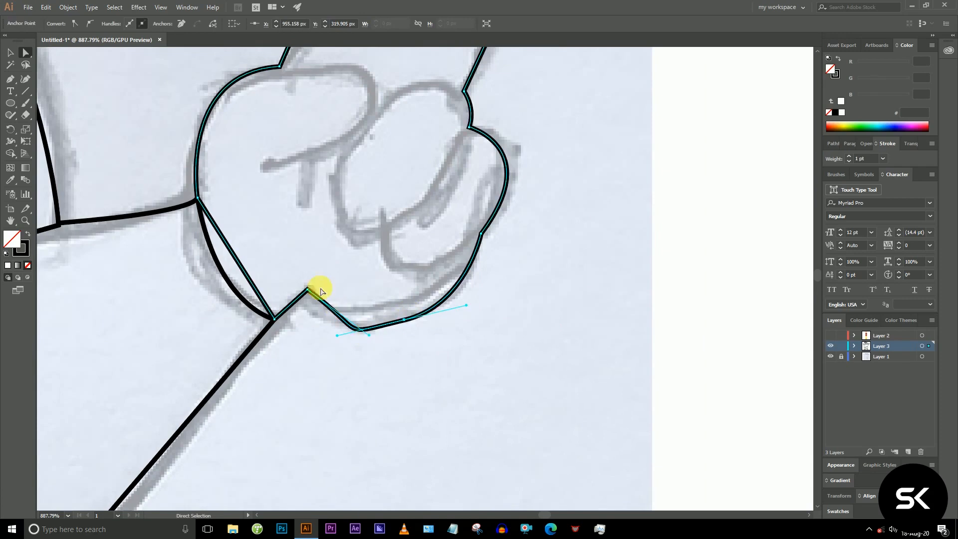
left_click_drag(307, 298, 307, 298)
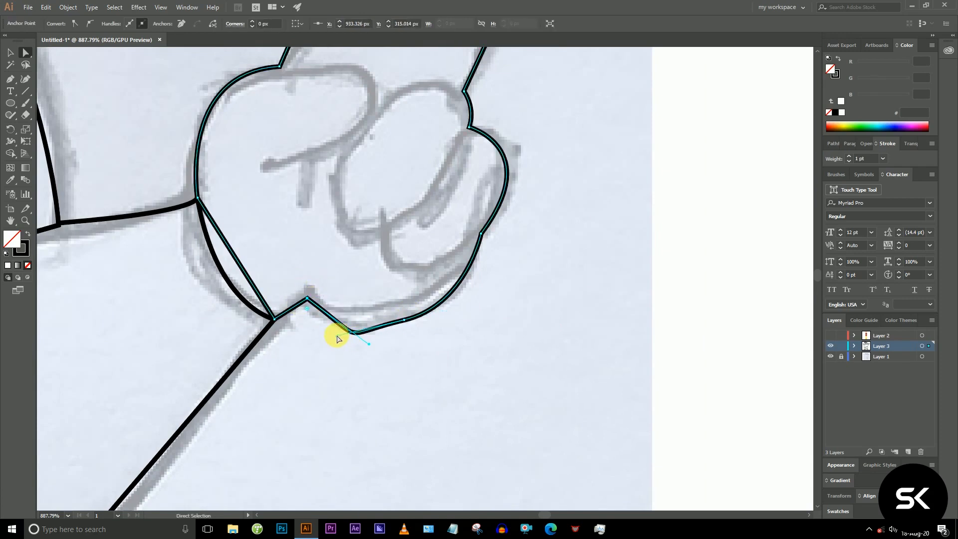
left_click_drag(337, 340, 377, 336)
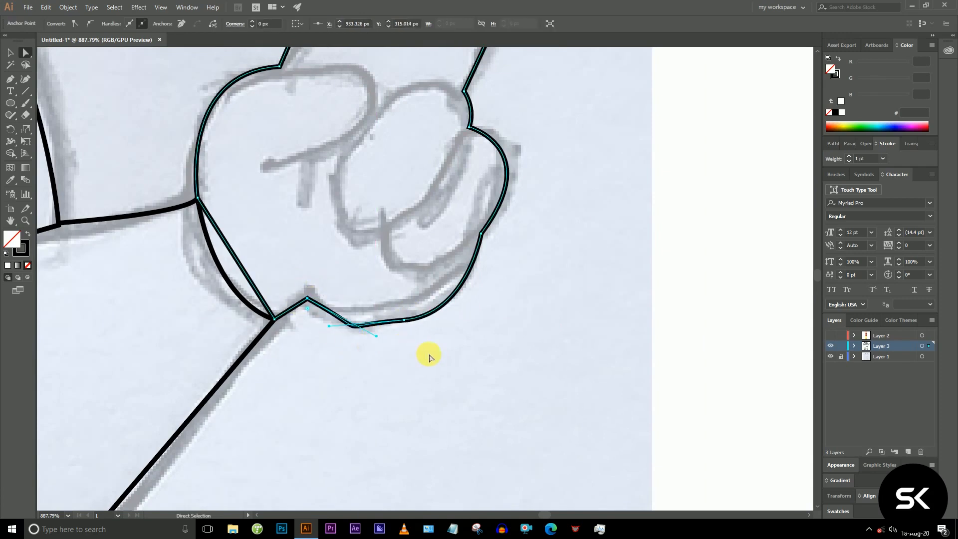
Trace the folded thumb as an open curved path inside the right hand with the Pen tool.
key("p")
scroll(552, 349, "down", 2)
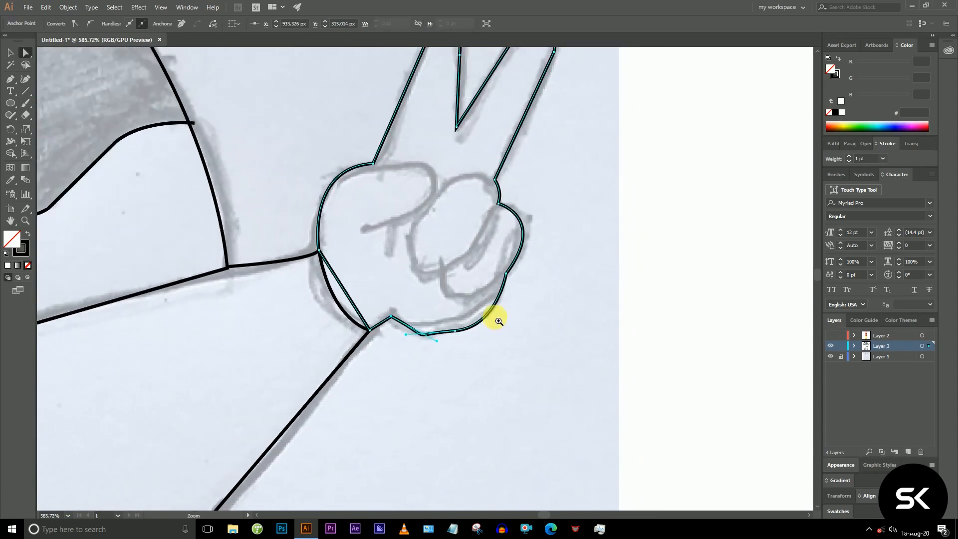
left_click(337, 185)
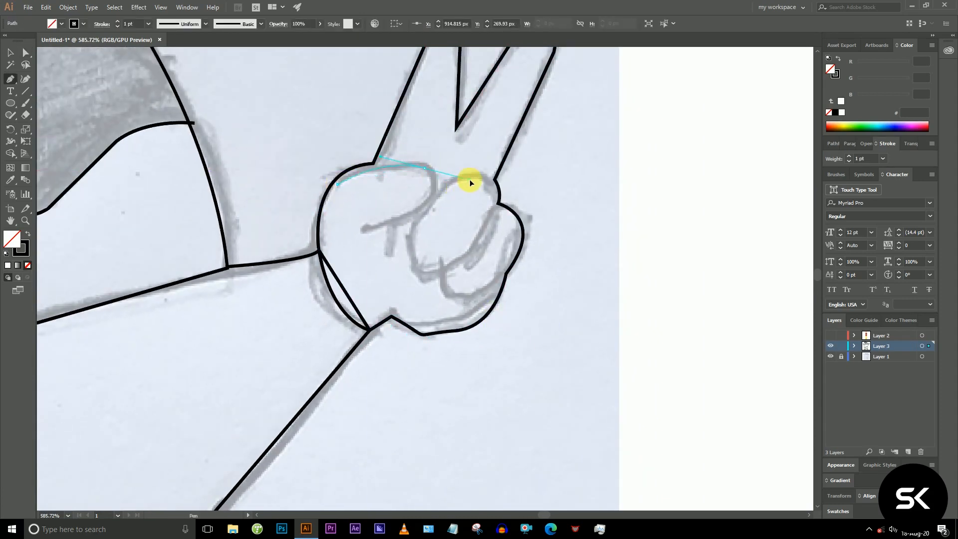
left_click_drag(470, 181, 469, 179)
left_click_drag(403, 221, 422, 208)
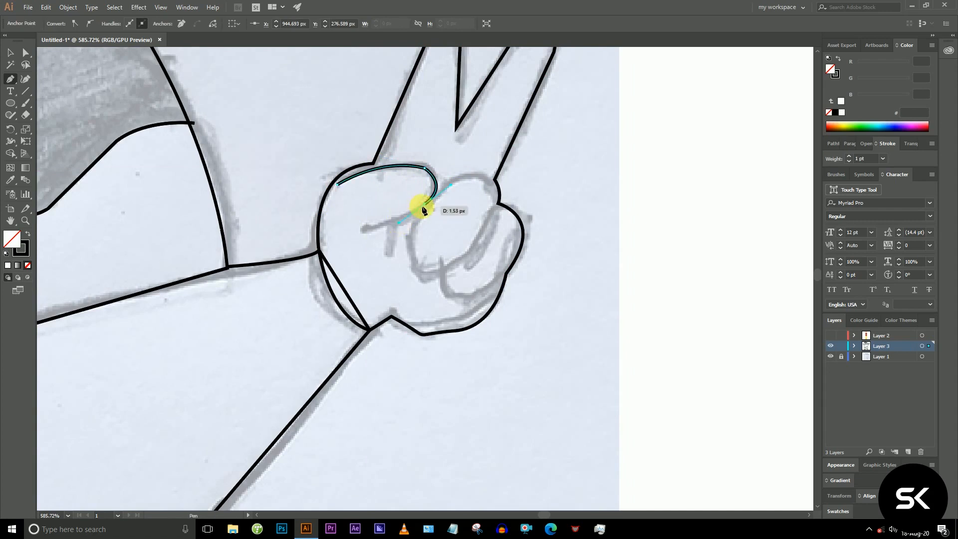
left_click_drag(362, 232, 347, 228)
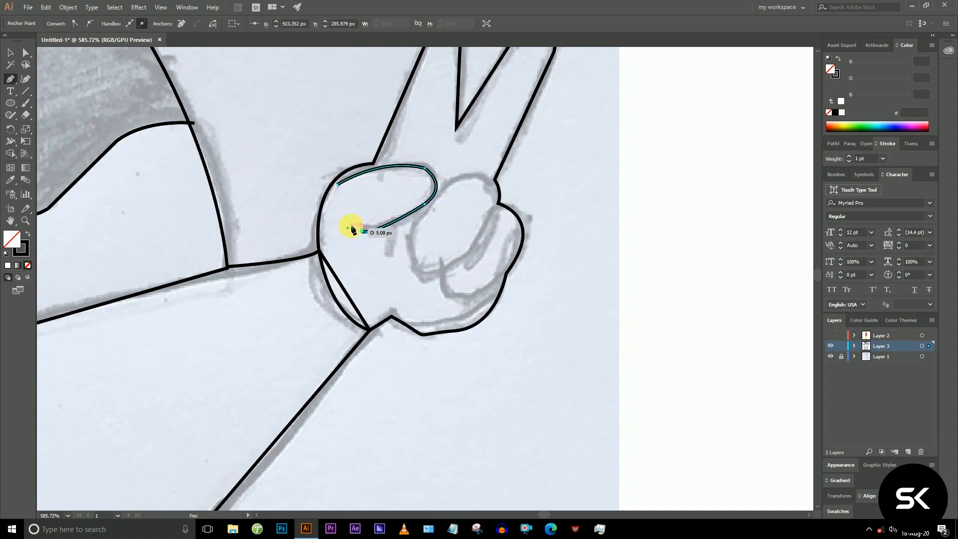
Trace the first curled finger as a closed oval path beside the thumb.
left_click(491, 185)
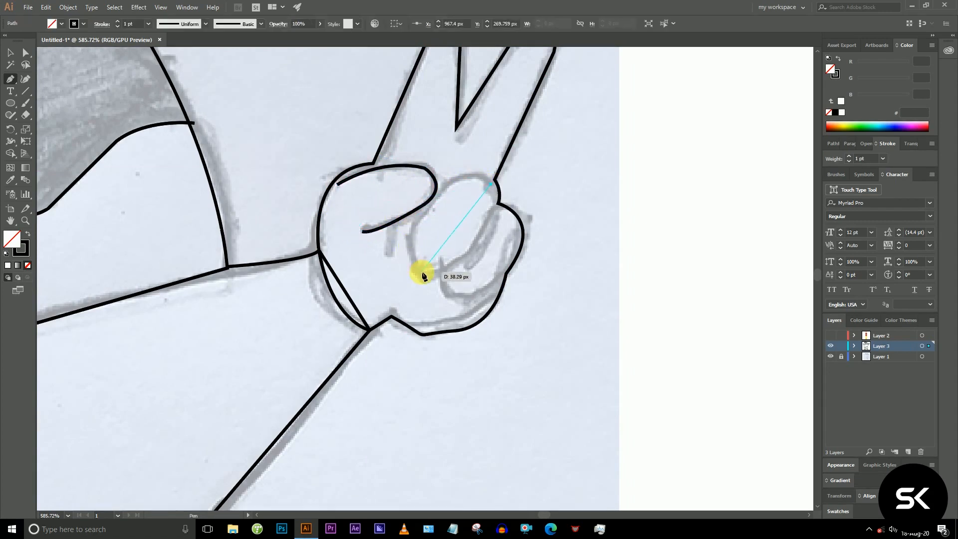
left_click_drag(456, 177, 442, 200)
left_click(456, 177)
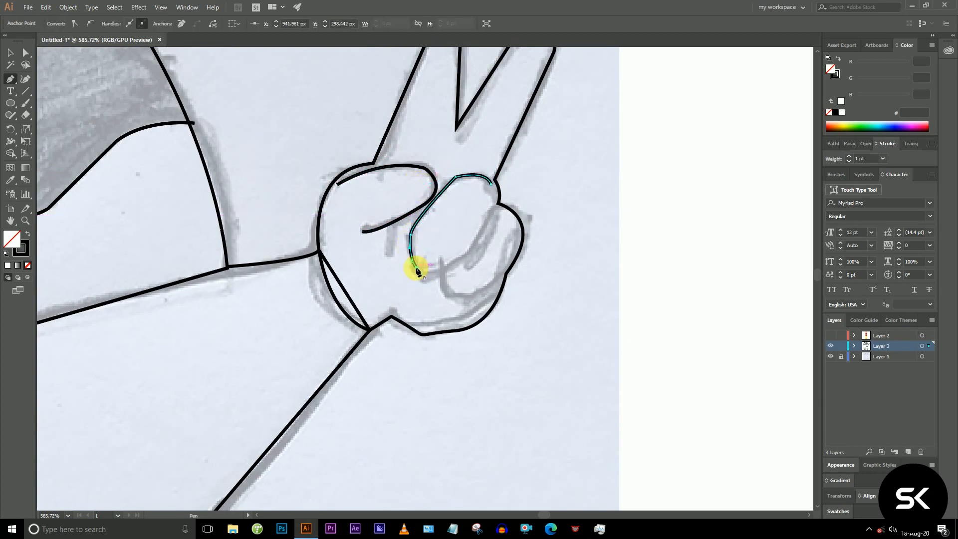
left_click_drag(458, 258, 458, 258)
left_click(448, 270)
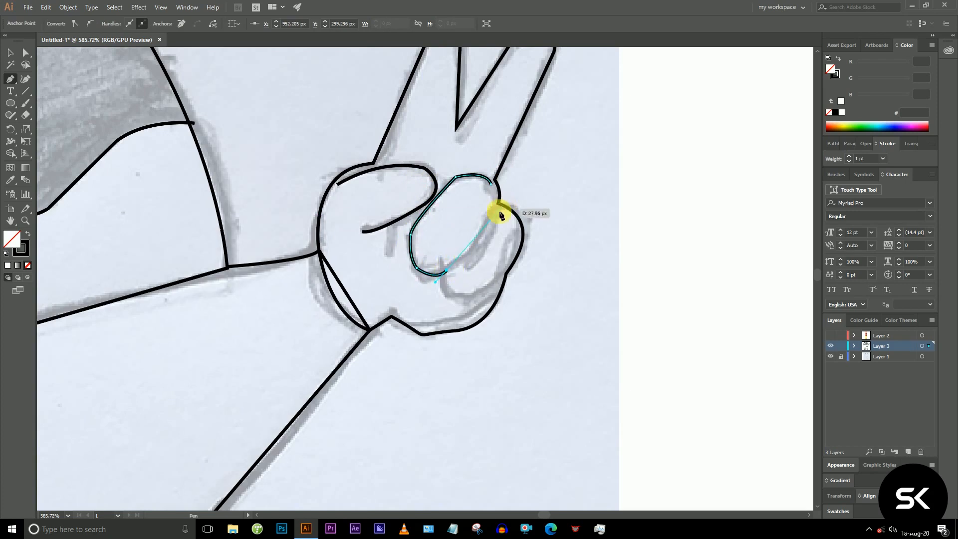
mouse_move(492, 216)
left_mouse_down()
mouse_move(485, 178)
mouse_move(494, 193)
mouse_move(479, 171)
left_mouse_up()
Trace the little finger's inner contour as a closed shape that overlaps the first curled finger.
left_click_drag(478, 259, 451, 213)
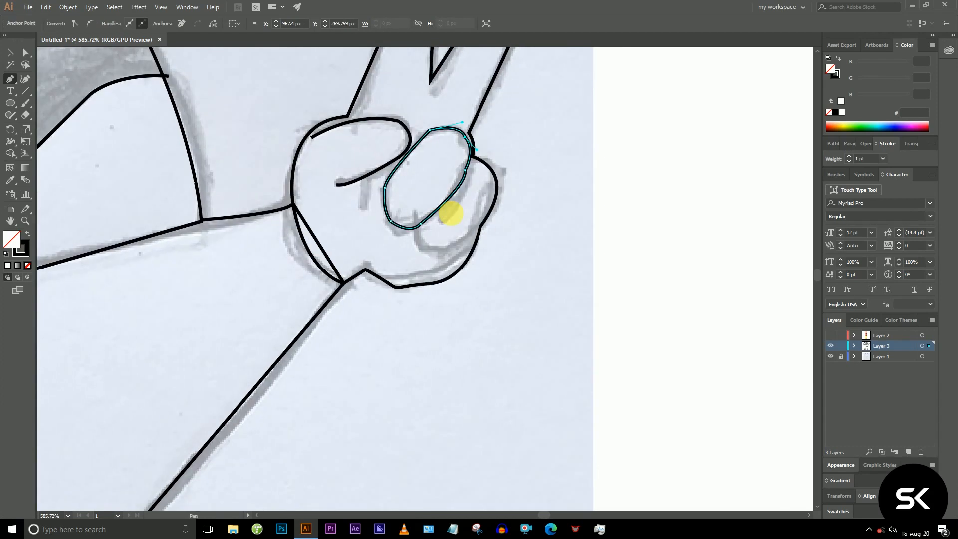
left_click(418, 228)
left_click_drag(446, 256, 489, 188)
left_click_drag(487, 186, 474, 168)
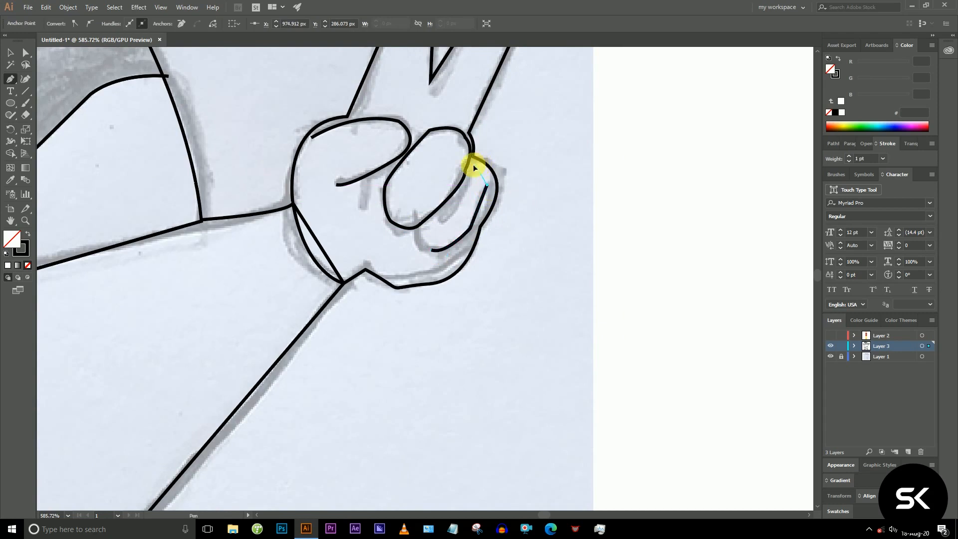
left_click_drag(422, 223, 433, 254)
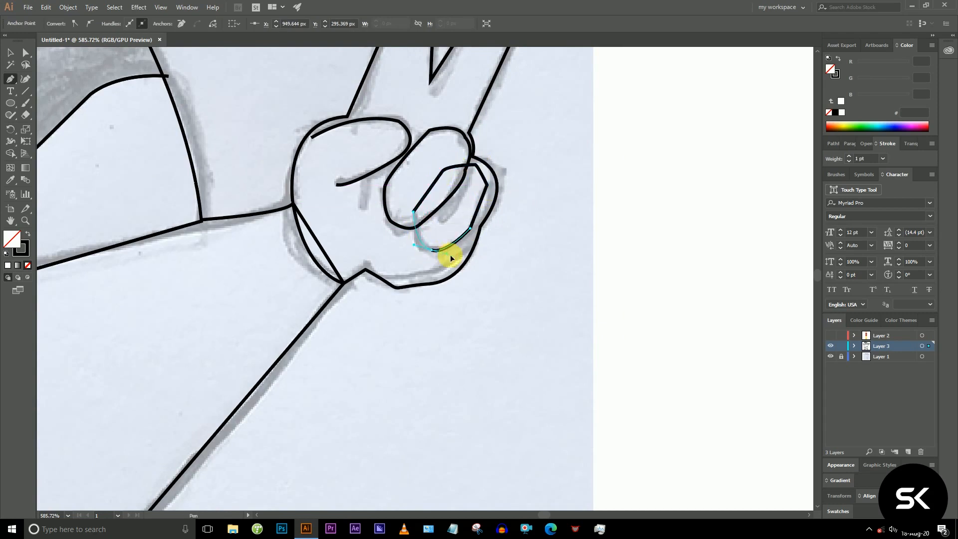
Select the right hand's paths with the shirt, merge the overlaps at the cuff and curled fingers with Shape Builder, and deselect.
left_click_drag(515, 270, 471, 267)
key("v")
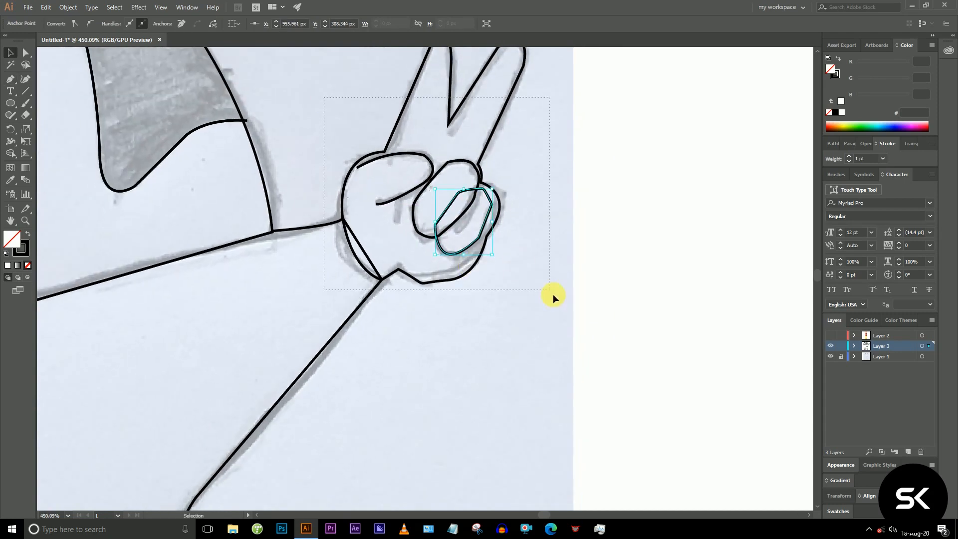
key("ctrl+a")
key("shift+m")
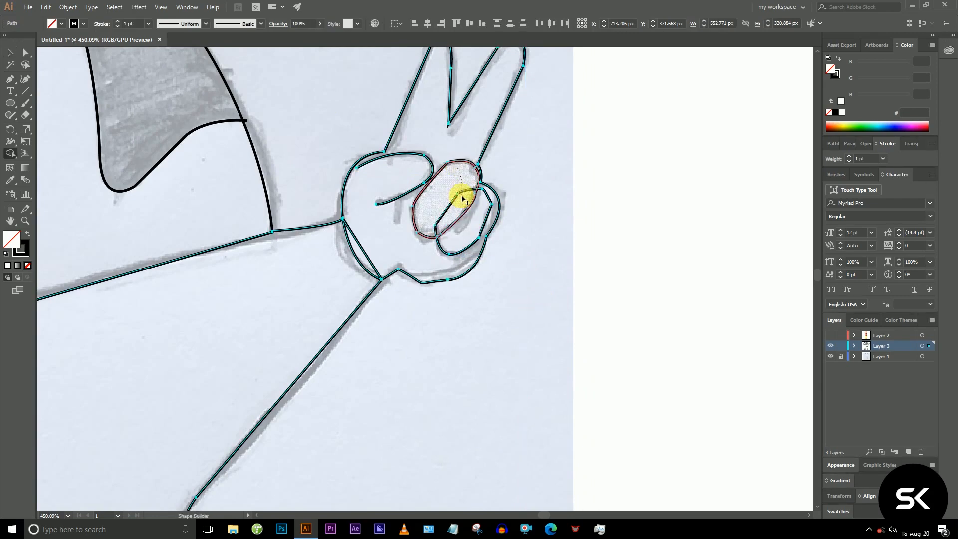
left_click_drag(483, 214, 385, 239)
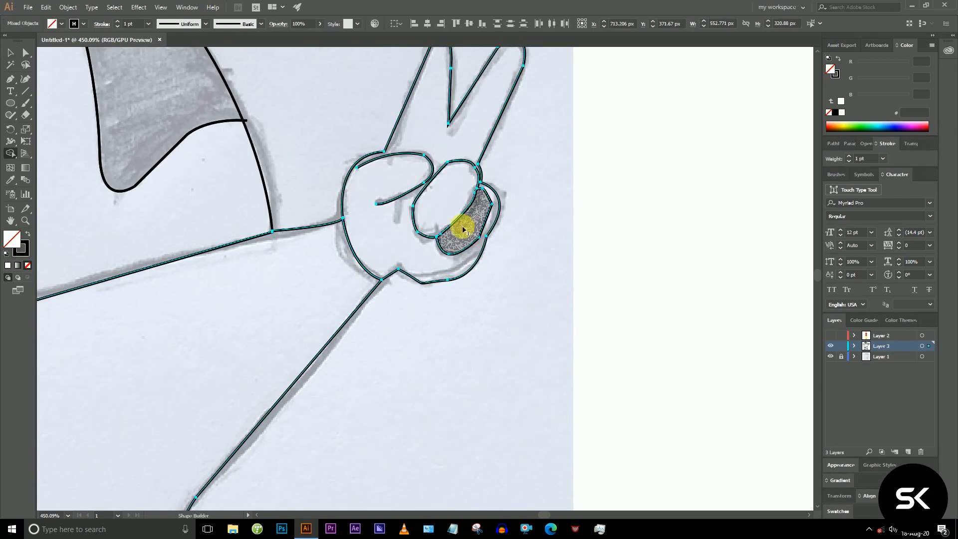
left_click(449, 186)
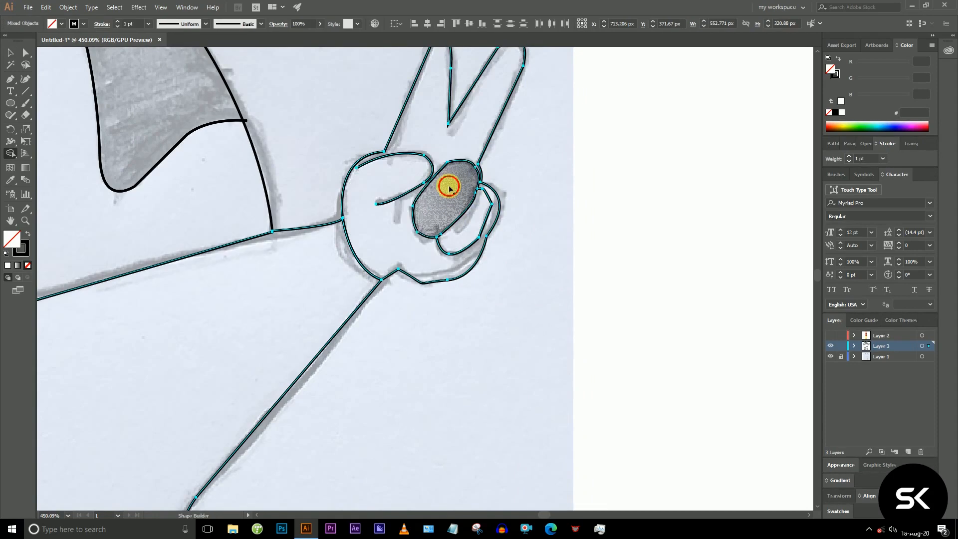
left_click(470, 217)
scroll(446, 254, "down", 5)
key("v")
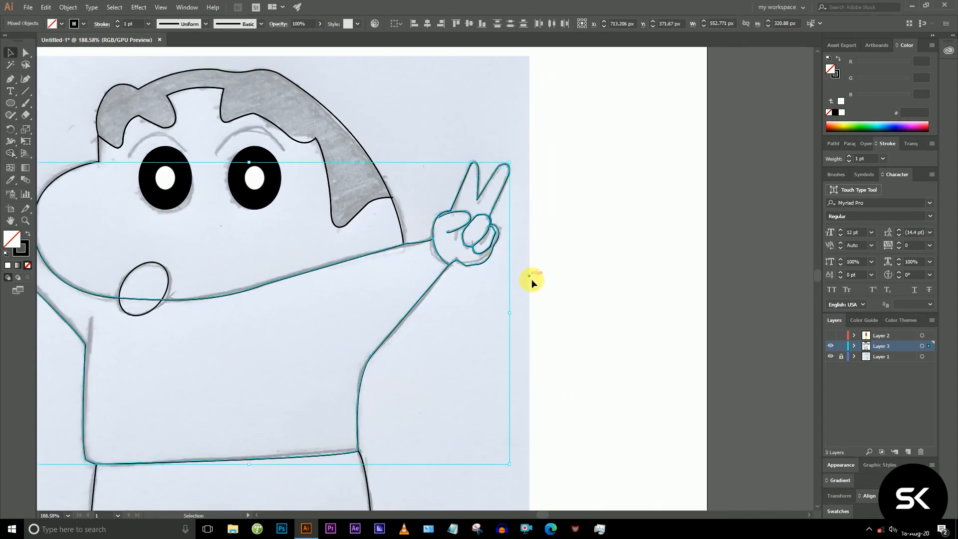
left_click(532, 282)
Start the left hand's outline at the shirt cuff with the Pen tool, tracing the wrist edge and the back of the hand.
left_click_drag(390, 298, 598, 205)
left_click_drag(303, 130, 428, 250)
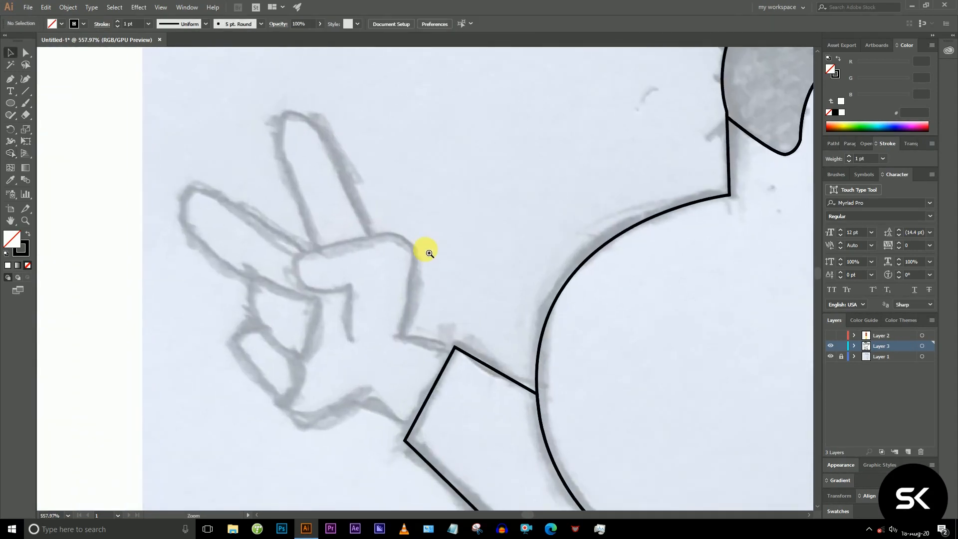
key("p")
left_click(452, 349)
left_click(398, 340)
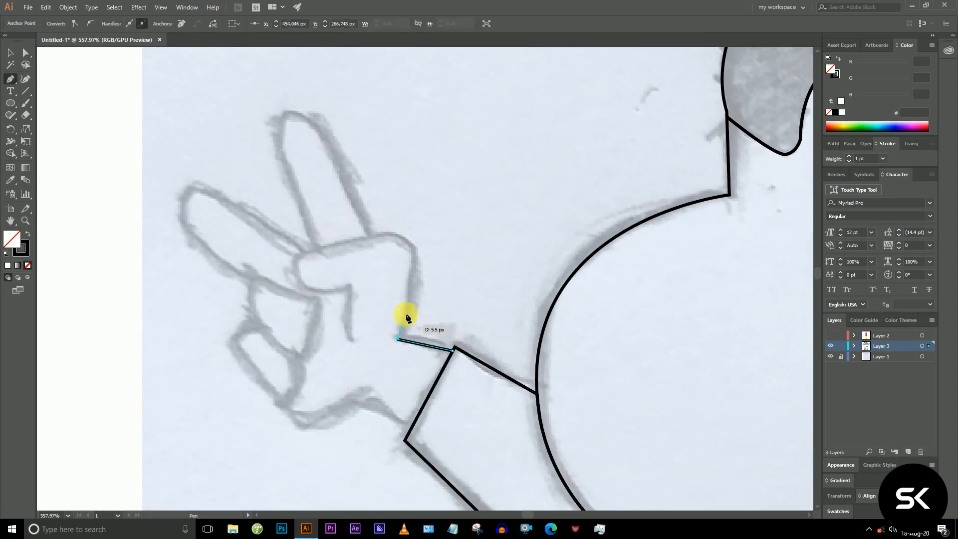
left_click(411, 252)
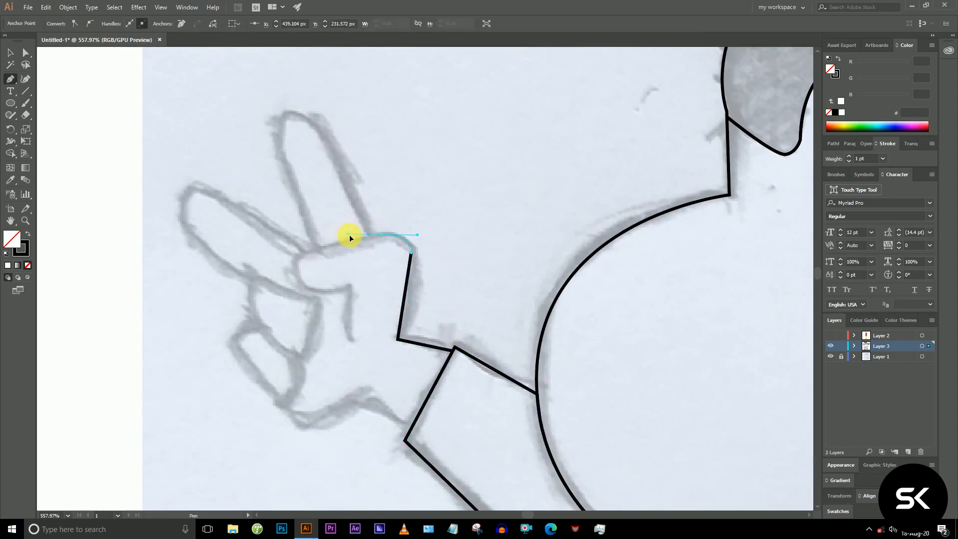
left_click_drag(304, 253, 348, 295)
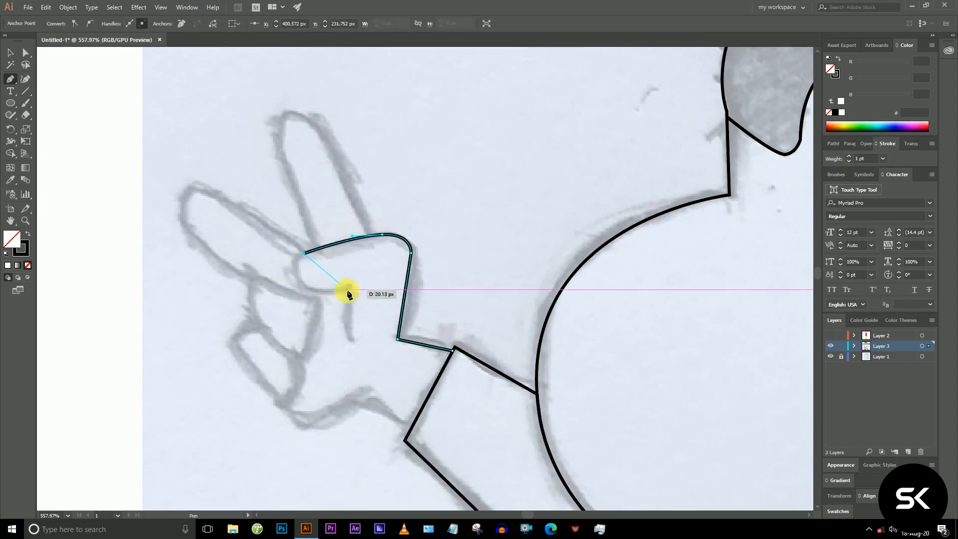
key("ctrl+z")
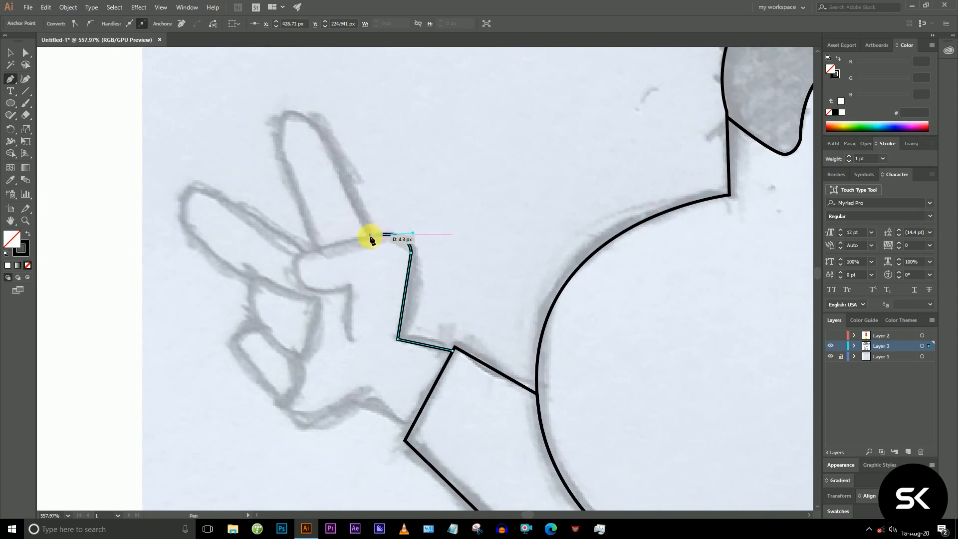
Continue the left hand's outline around the raised finger nearest the head, down to the base between the two fingers.
left_click_drag(371, 239, 369, 237)
left_click(312, 121)
left_click(281, 129)
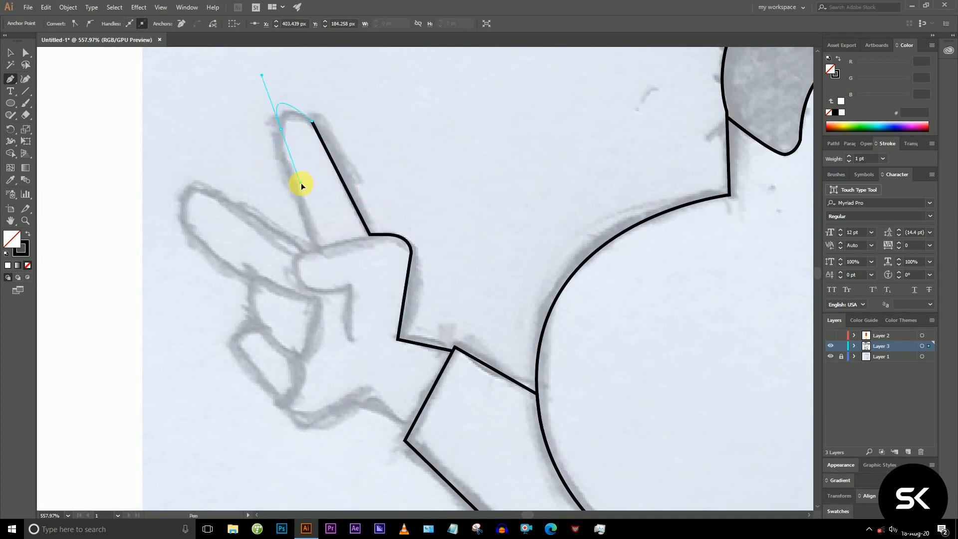
left_click_drag(281, 158, 281, 144)
left_click(315, 244)
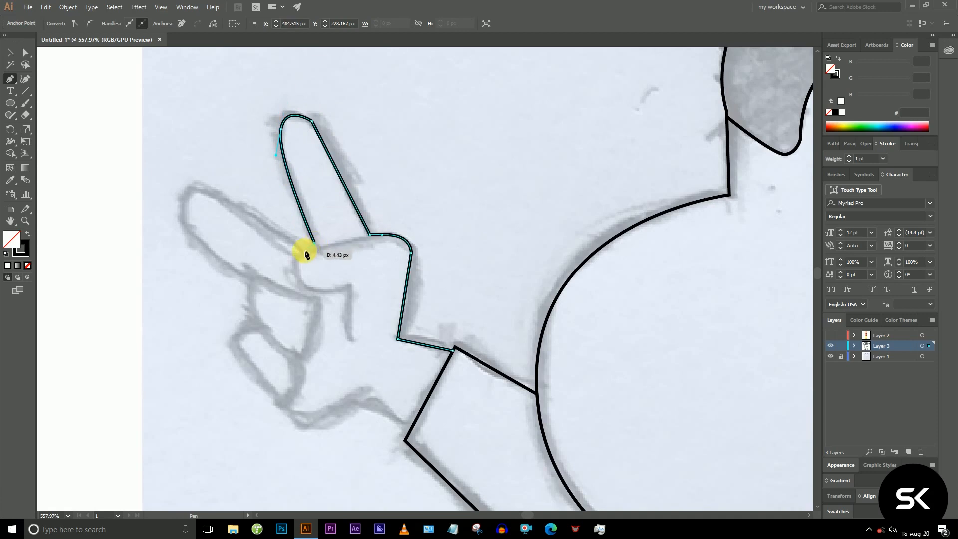
Extend the left hand's outline around the second raised finger and along the outer edge of the curled fingers.
left_click(304, 249)
left_click(197, 188)
left_click_drag(184, 228, 202, 259)
left_click(183, 228)
left_click(250, 278)
left_click_drag(253, 322, 244, 193)
left_click(253, 322)
Trace the lower palm past the cuff into the sleeve and close the left hand's outline at its starting point.
key("space")
left_click(271, 231)
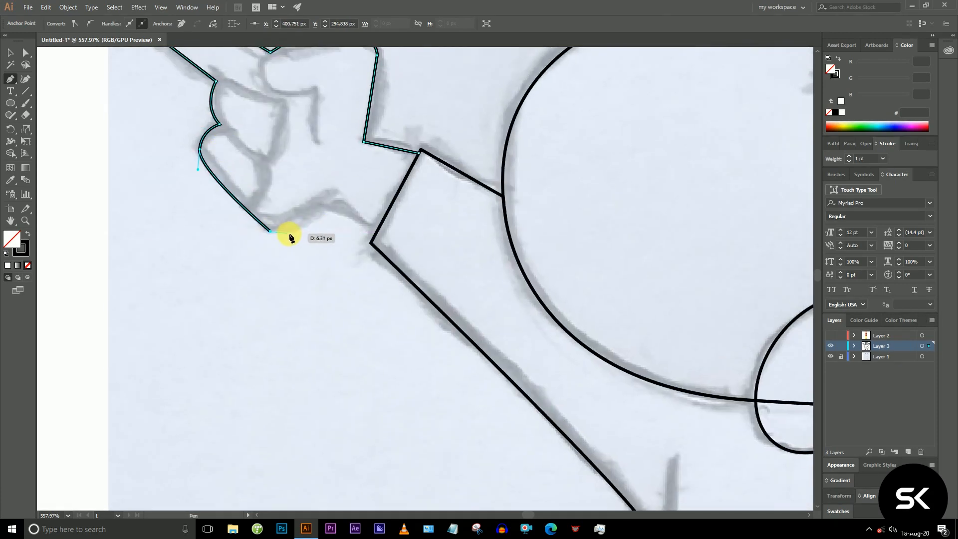
left_click_drag(292, 231, 331, 197)
left_click(323, 211)
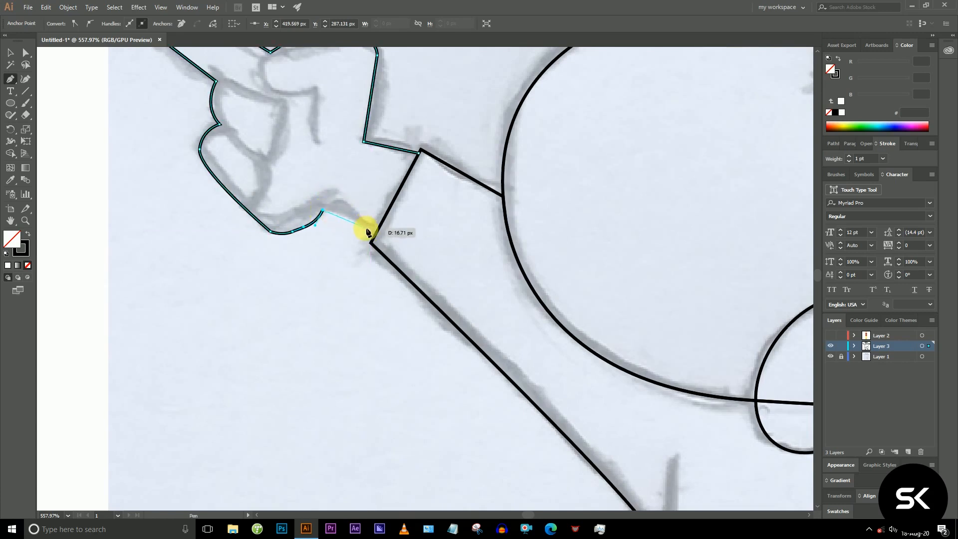
left_click(371, 225)
left_click_drag(397, 244, 398, 245)
left_click(414, 214)
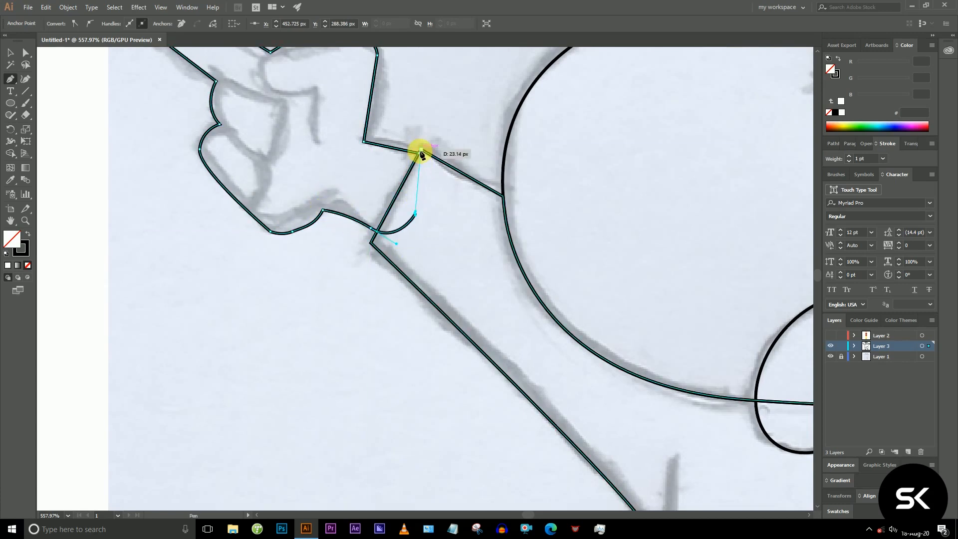
left_click(419, 152)
Trace the left hand's folded thumb as an open curved path from the palm crease around the tip to the knuckle.
left_click_drag(604, 242, 427, 197)
left_click_drag(436, 125, 468, 184)
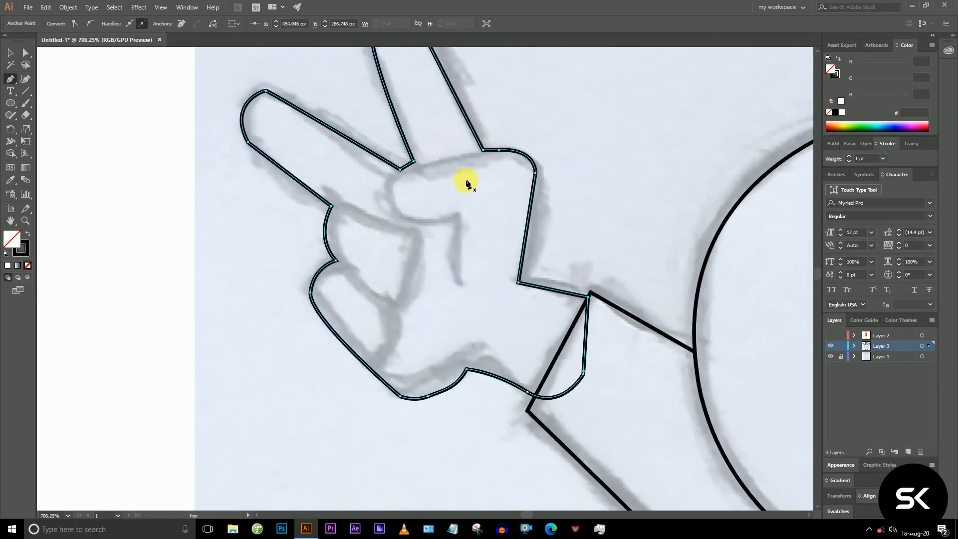
left_click(459, 284)
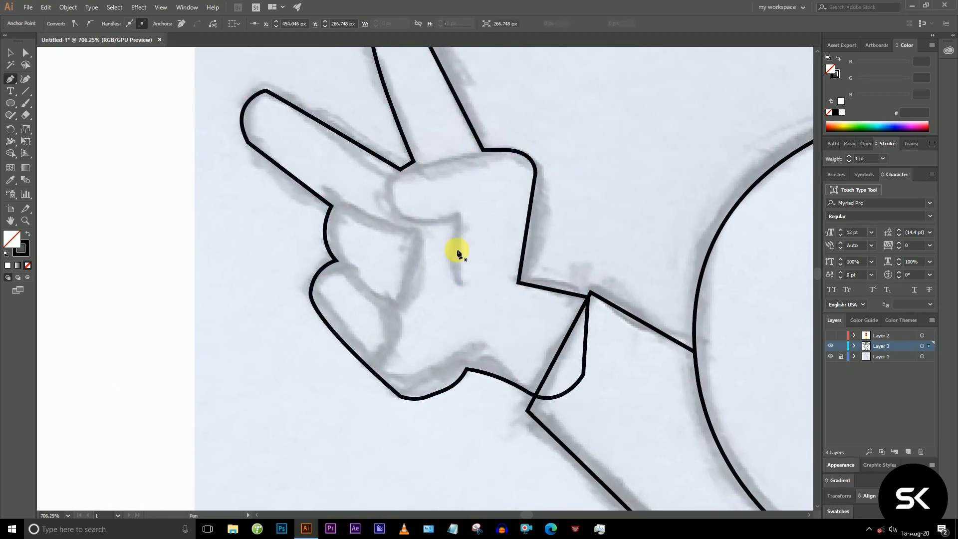
left_click_drag(455, 219, 463, 202)
left_click(456, 220)
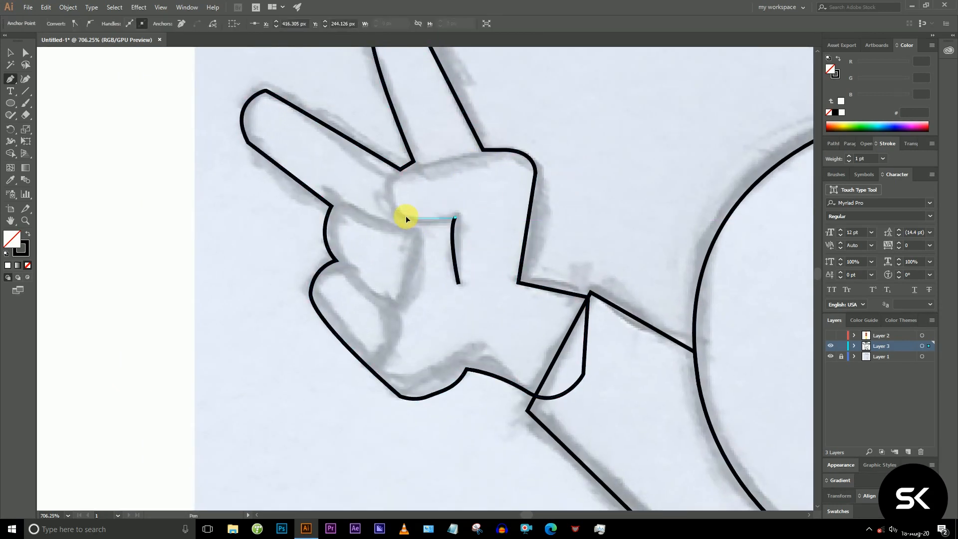
left_click_drag(390, 182, 415, 171)
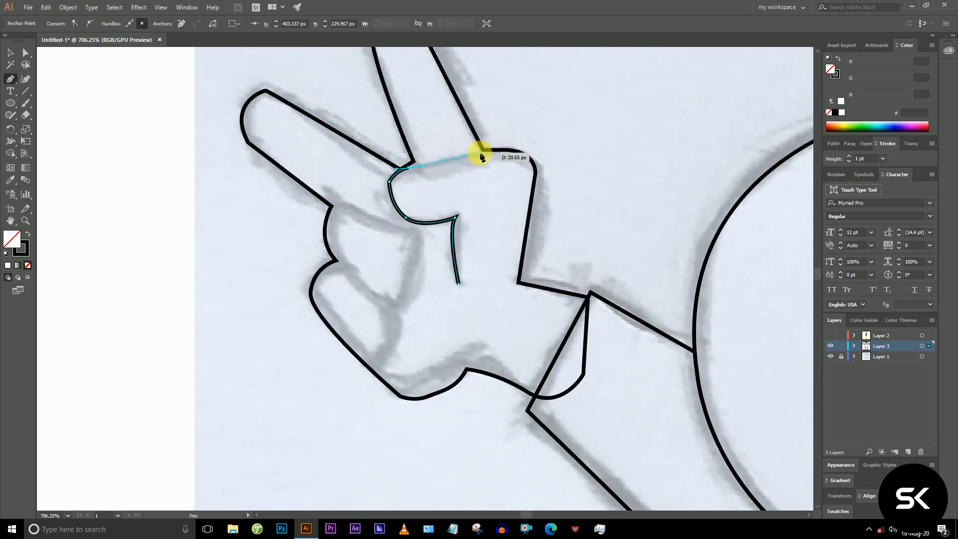
left_click_drag(480, 152, 527, 155)
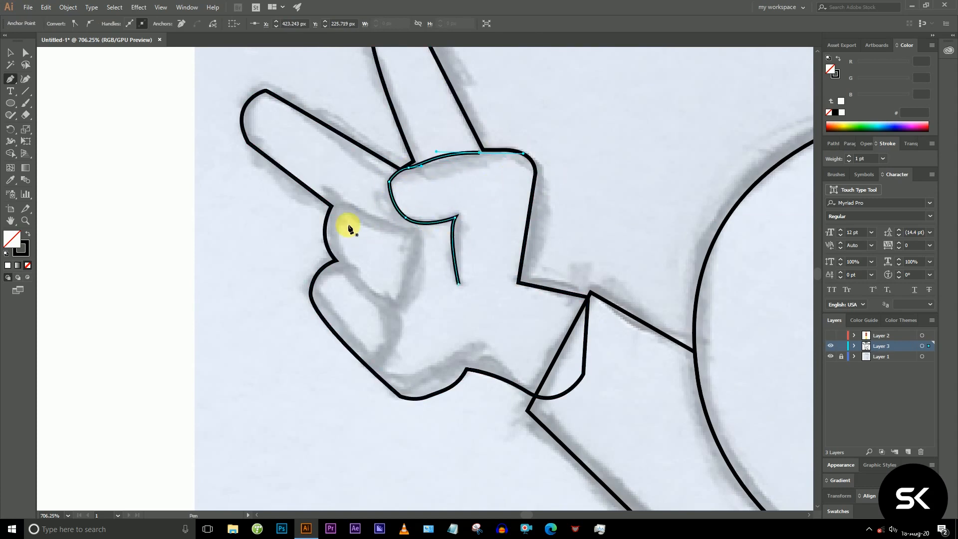
Trace the left hand's first curled finger as a closed shape beneath the raised fingers.
left_click(332, 206)
left_click_drag(410, 233, 410, 300)
left_click_drag(370, 328, 372, 327)
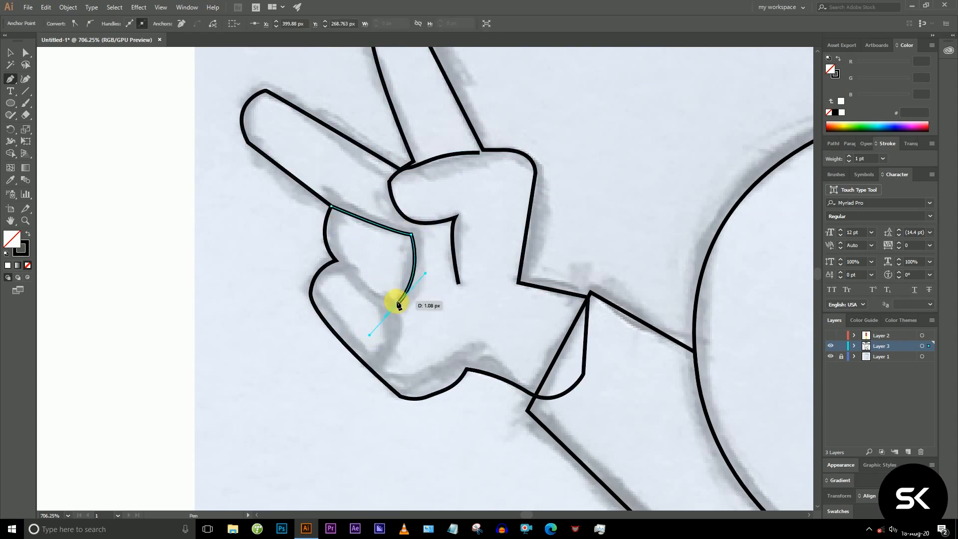
left_click(398, 304)
left_click_drag(335, 262, 399, 317)
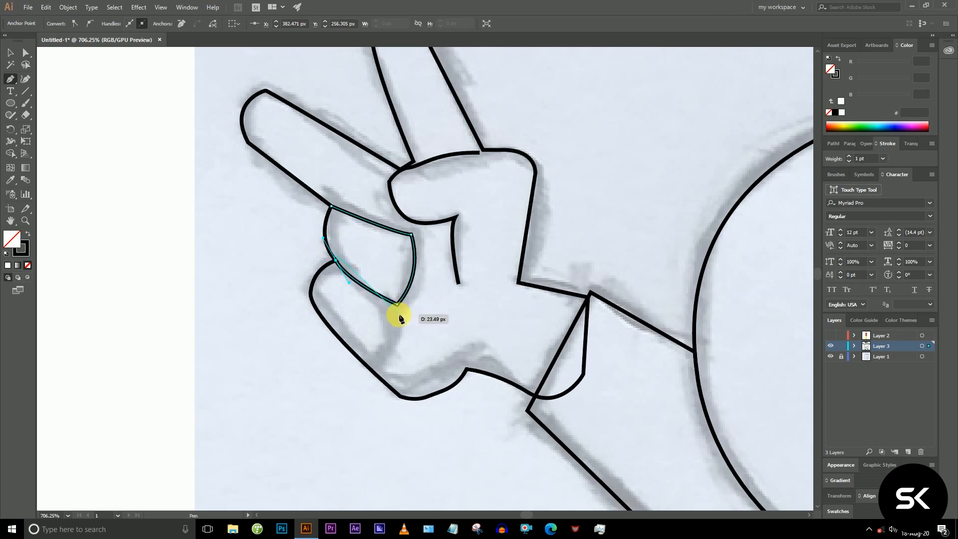
left_click(389, 301)
Trace the left hand's little finger inner contour from the hand's lower edge to the tip of the first curled finger.
left_click(378, 366, "ctrl")
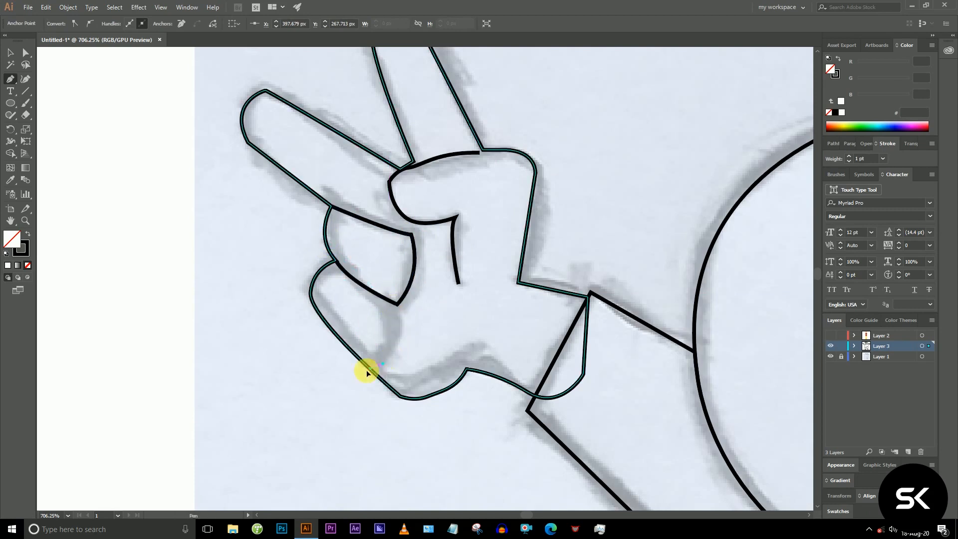
left_click_drag(376, 365, 398, 342)
left_click_drag(393, 302, 406, 318)
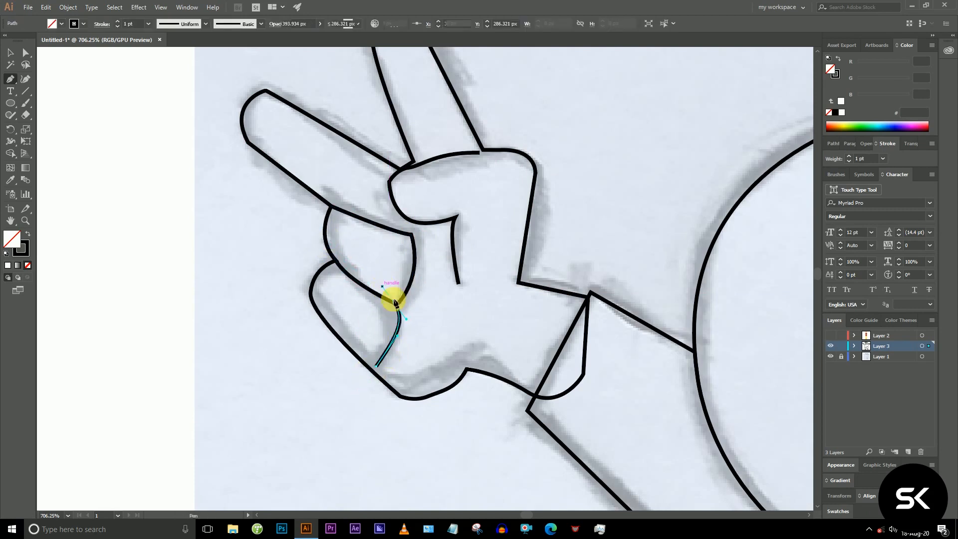
left_click_drag(376, 365, 348, 362)
key("ctrl+z")
Select the left hand's paths with the shirt and merge the overlapping regions at the cuff and curled finger with Shape Builder.
scroll(549, 338, "down", 8)
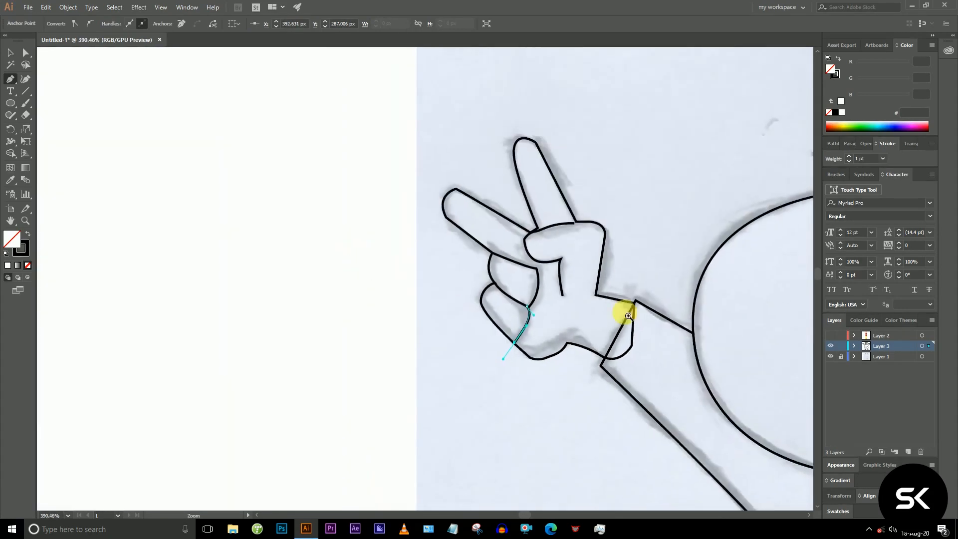
left_click_drag(617, 302, 572, 305)
key("v")
mouse_move(492, 219)
left_mouse_down()
mouse_move(494, 411)
mouse_move(536, 416)
left_mouse_up()
key("shift+m")
left_click_drag(545, 379, 516, 337)
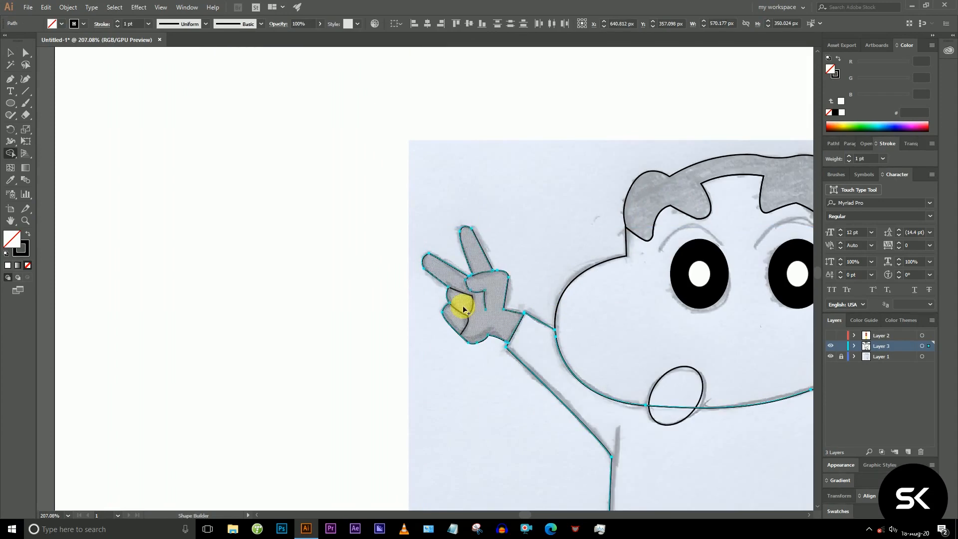
left_click(462, 309)
Trace the right leg's curved sock line with the Pen tool as a closed shape extending beyond both sides of the leg.
scroll(632, 333, "down", 6)
left_click_drag(764, 339, 516, 309)
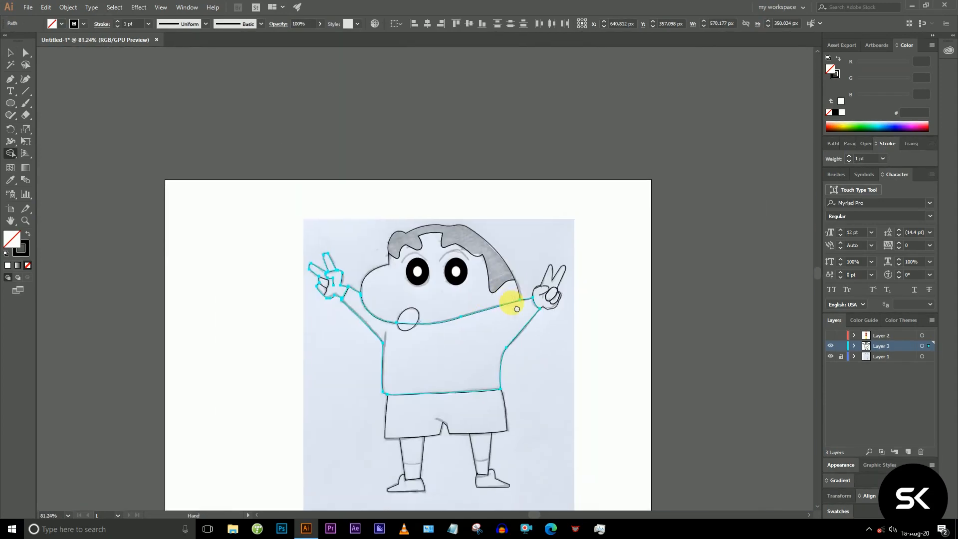
left_click_drag(449, 421, 454, 285)
left_click_drag(498, 474, 656, 379)
key("v")
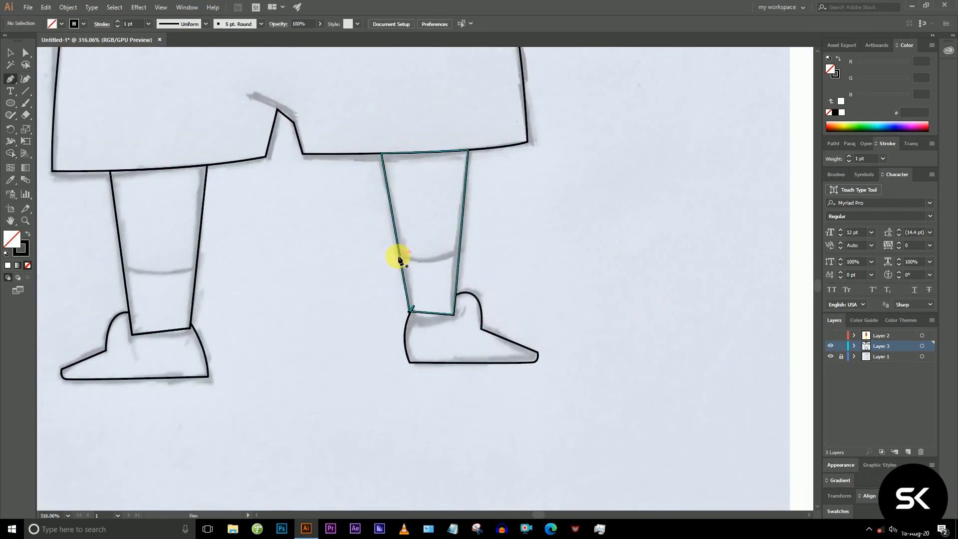
left_click(400, 255)
left_click_drag(487, 238, 490, 233)
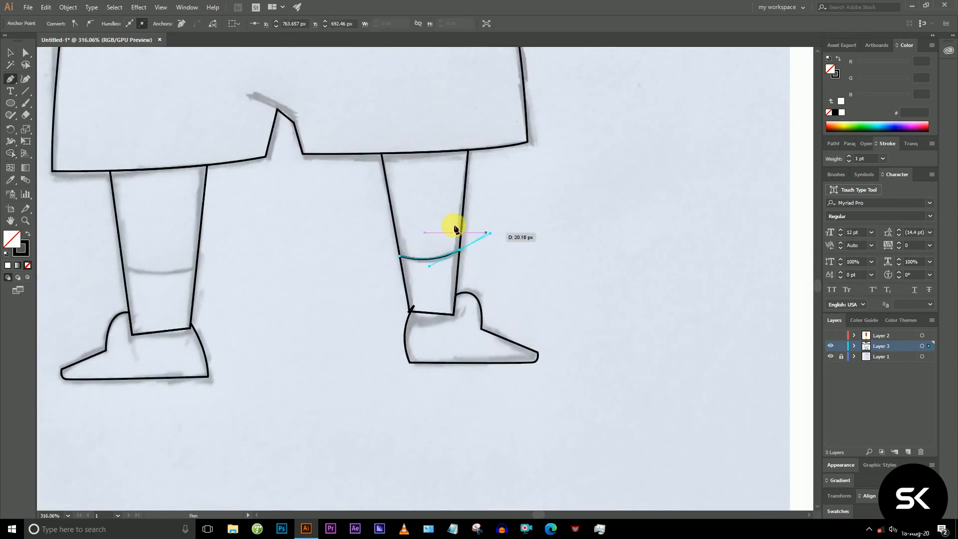
left_click(383, 232)
left_click(399, 255)
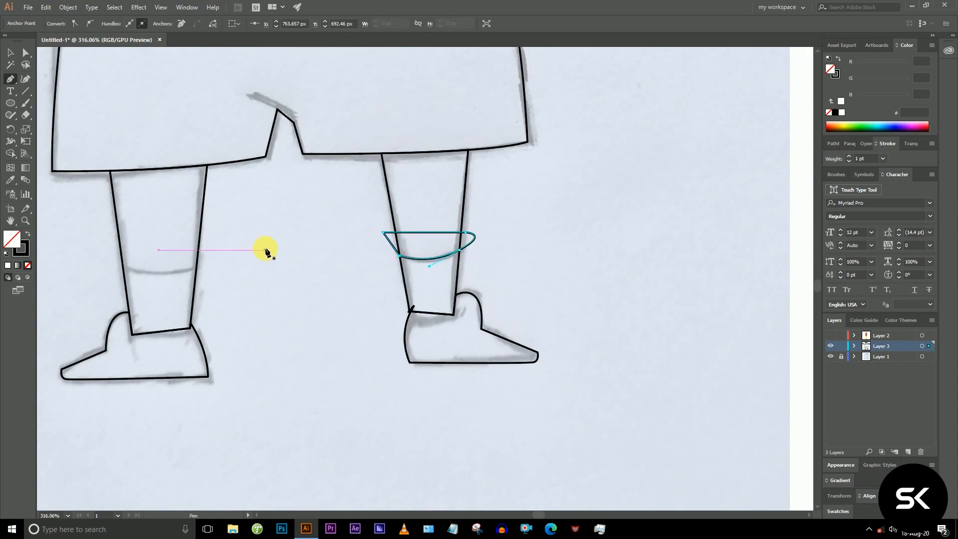
Trace the left leg's curved sock line as a closed shape extending beyond both sides of the leg.
left_click(123, 270)
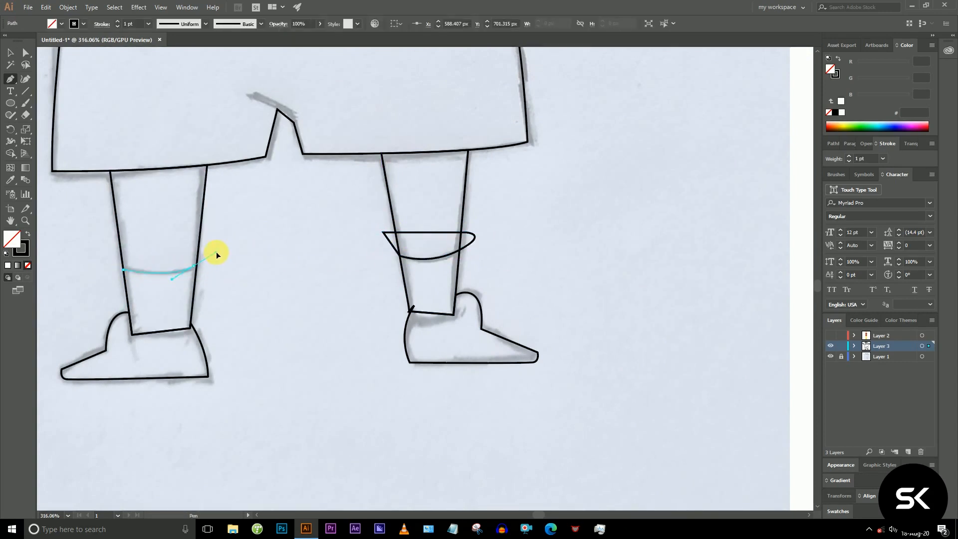
left_click_drag(217, 253, 217, 253)
left_click(193, 240)
left_click(97, 250)
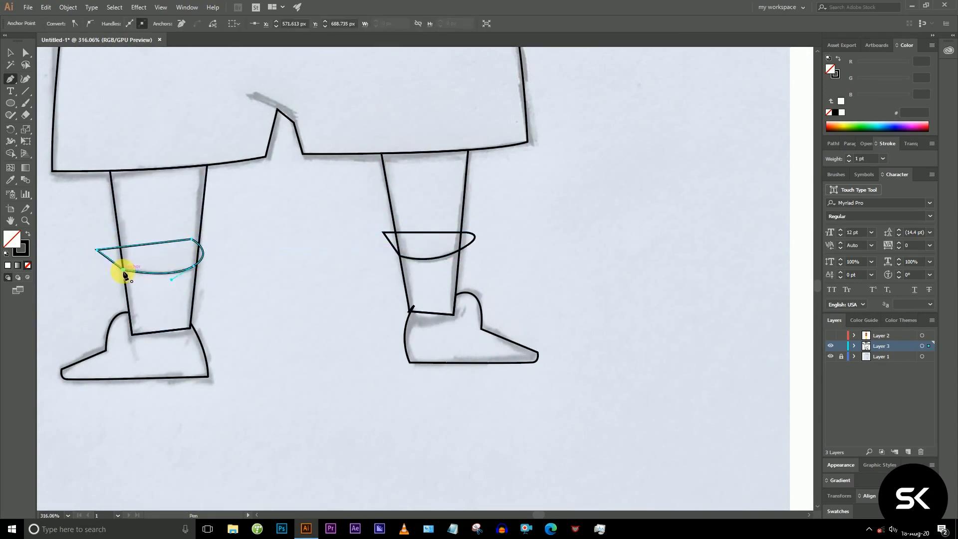
left_click(123, 270)
Select both legs' paths and use Shape Builder to merge the left sock shape into the upper leg and remove its overhangs.
left_click_drag(66, 150, 534, 322)
key("shift+m")
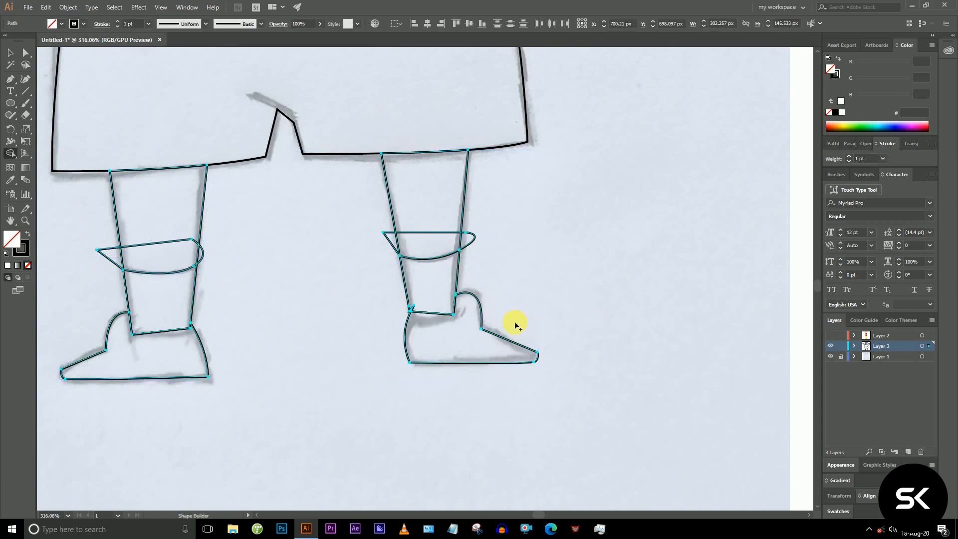
left_click_drag(167, 261, 204, 248)
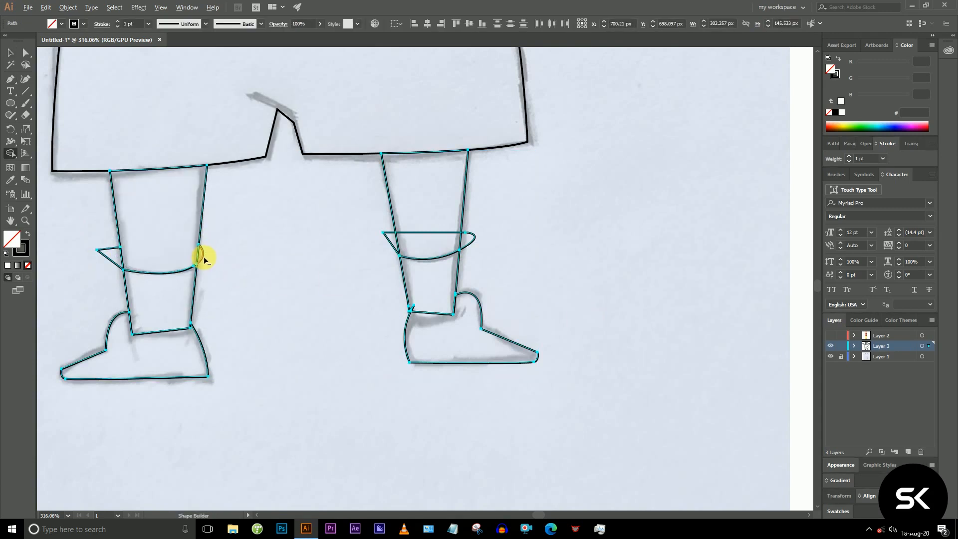
left_click(104, 253, "alt")
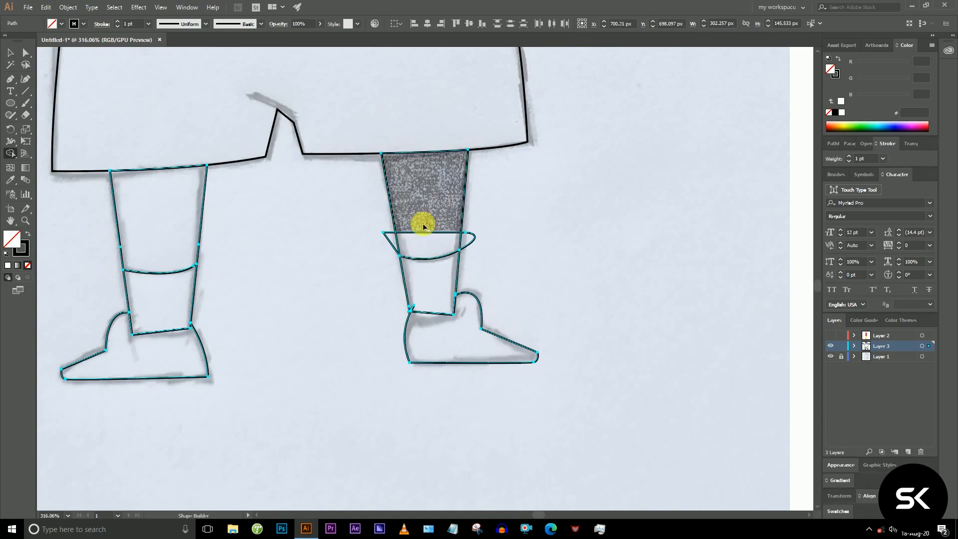
Remove the right sock shape's overhangs, merge its inner part into the upper leg with Shape Builder, and deselect.
left_click_drag(371, 214, 380, 231)
left_click_drag(469, 246, 468, 246)
left_click_drag(428, 214, 429, 246)
mouse_move(399, 298)
left_mouse_down()
mouse_move(496, 328)
mouse_move(509, 357)
left_mouse_up()
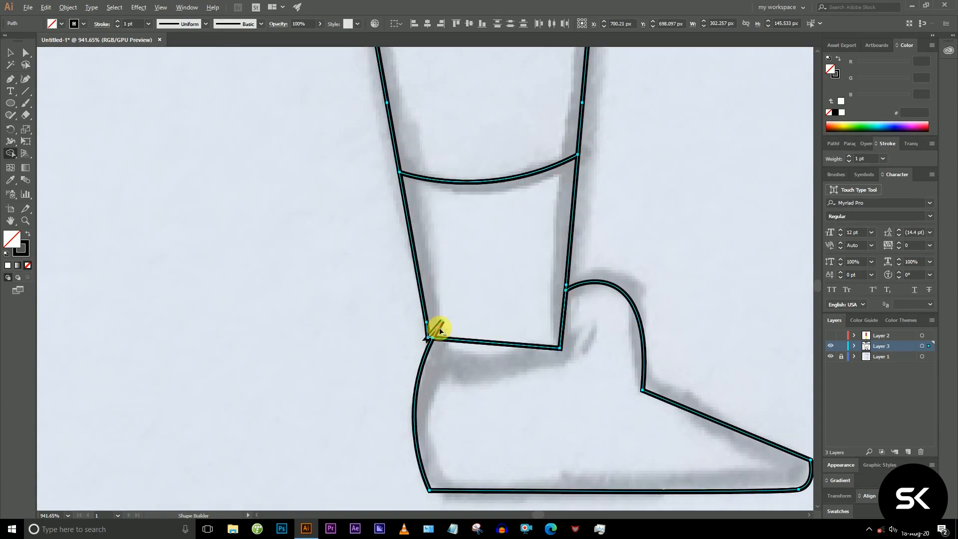
left_click_drag(632, 346, 296, 270)
key("v")
left_click(760, 227)
Trace the right eyebrow as an open arc with the Pen tool and place a copy of it over the left eyebrow sketch.
left_click_drag(649, 239, 493, 302)
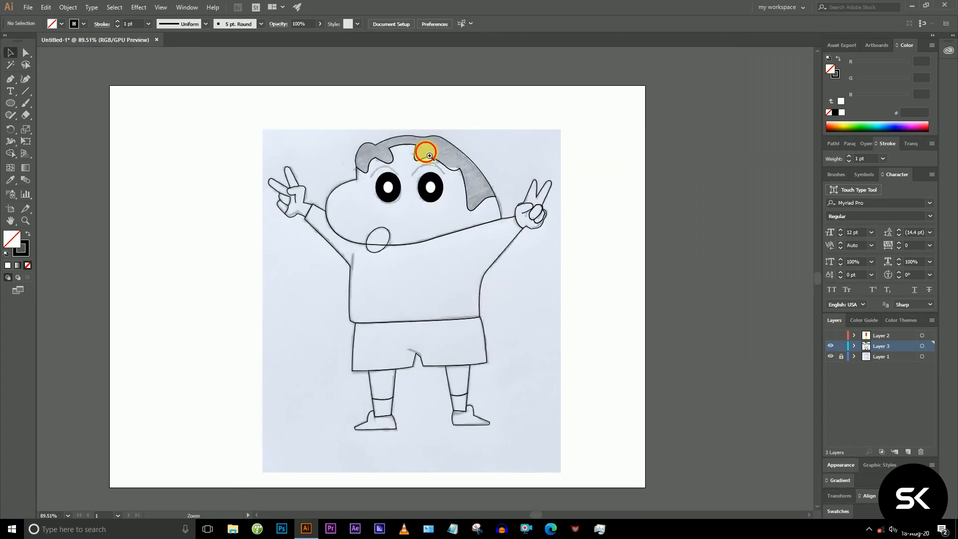
left_click_drag(428, 150, 600, 378)
key("p")
left_click(377, 236)
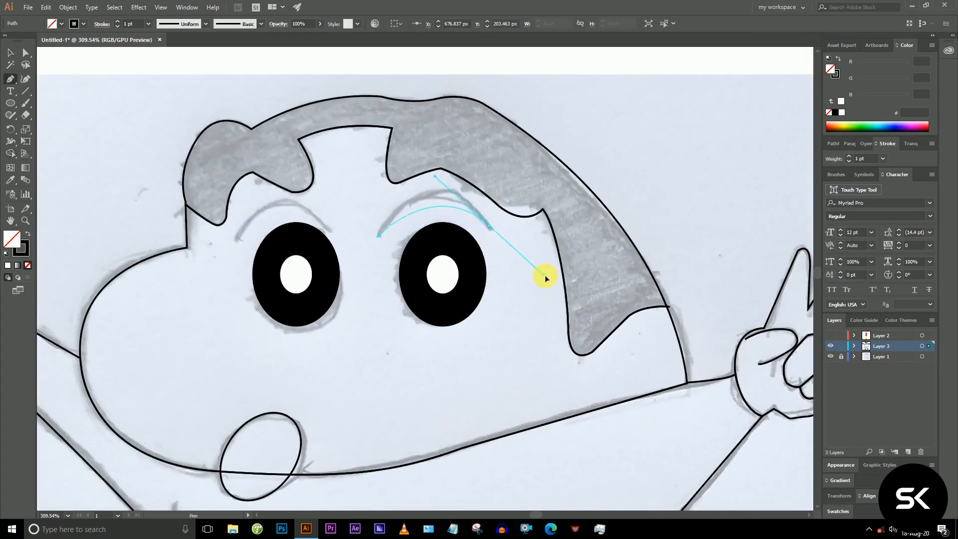
left_click_drag(562, 309, 562, 309)
key("v")
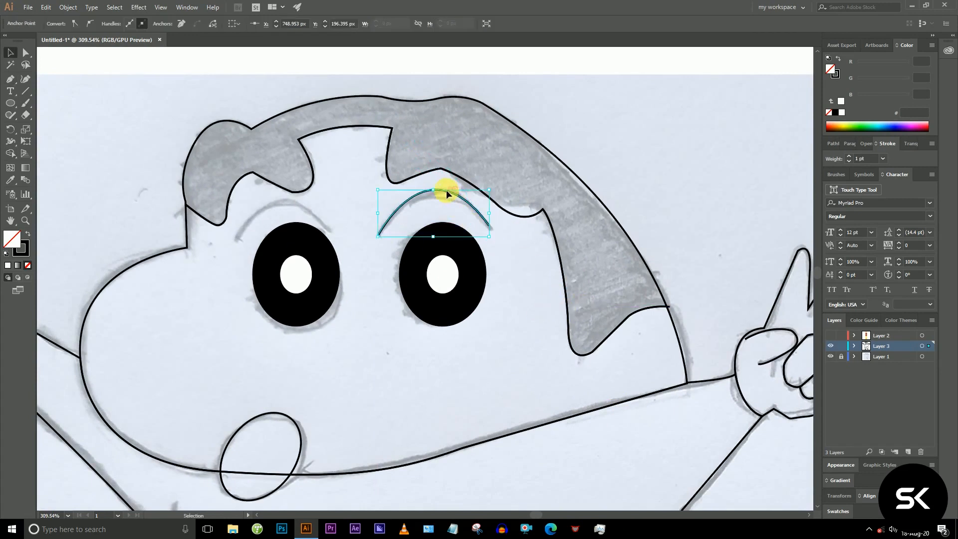
left_click_drag(448, 194, 301, 207)
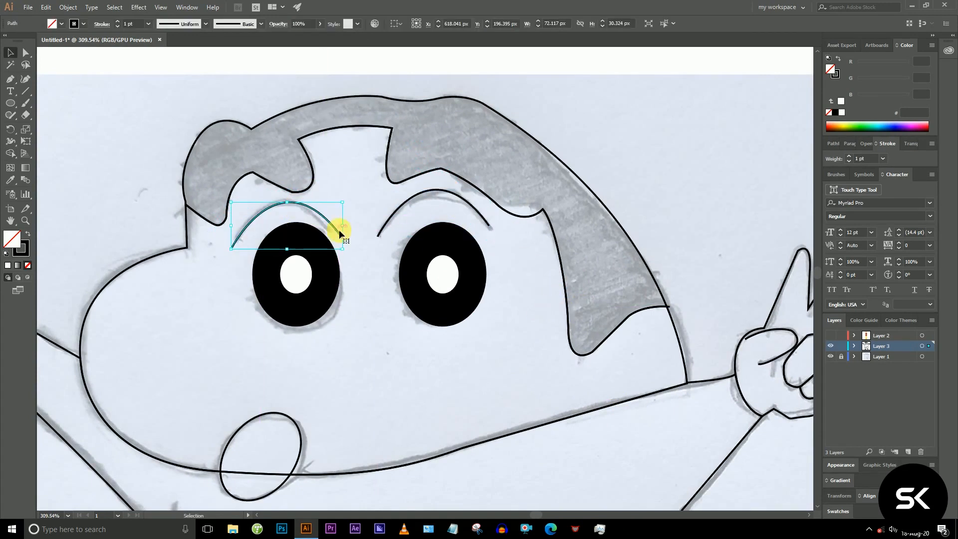
Scale the left eyebrow copy down to about 67.8 by 28 px, deselect it, and hide the sketch on Layer 1.
left_click_drag(344, 249, 333, 234)
key("a")
left_click_drag(592, 359, 476, 304)
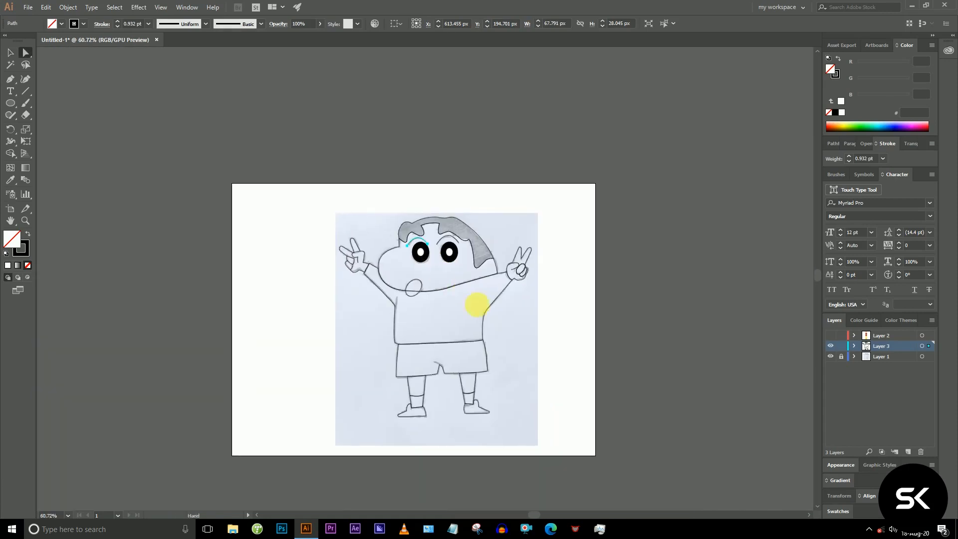
left_click(563, 323)
left_click(832, 357)
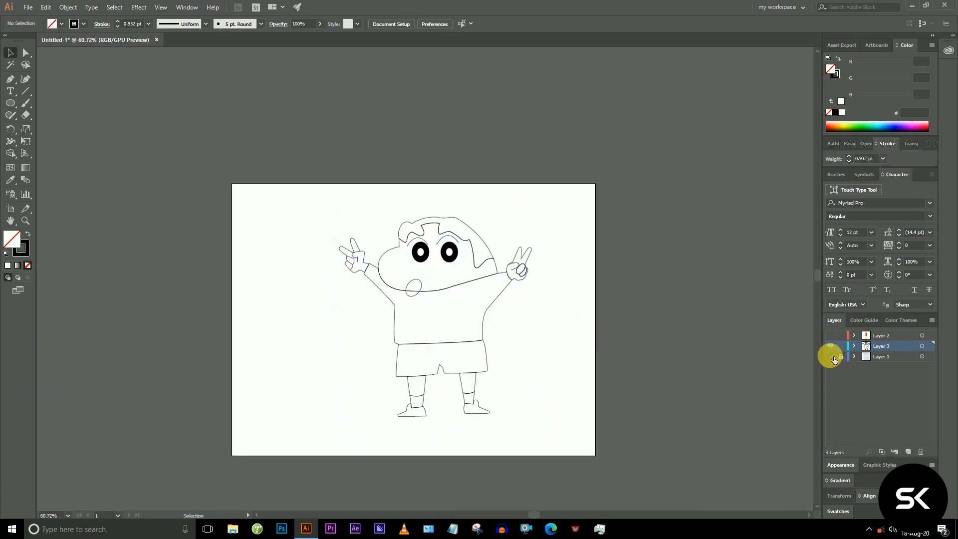
Select the face, shirt and mouth ellipse paths and merge the mouth's overlapping parts into one shape with Shape Builder.
left_click_drag(483, 247, 623, 284)
left_click_drag(364, 354, 382, 268)
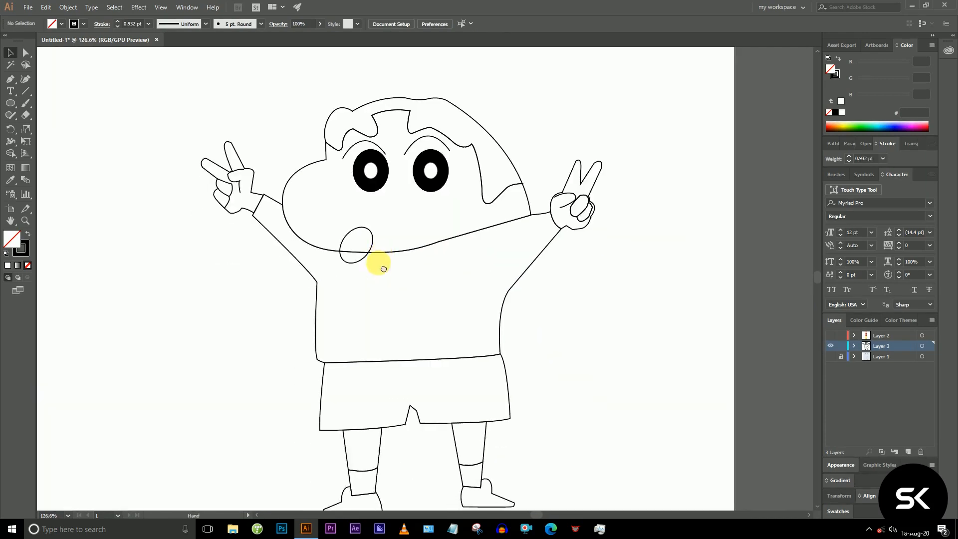
left_click_drag(318, 206, 403, 279)
key("shift+m")
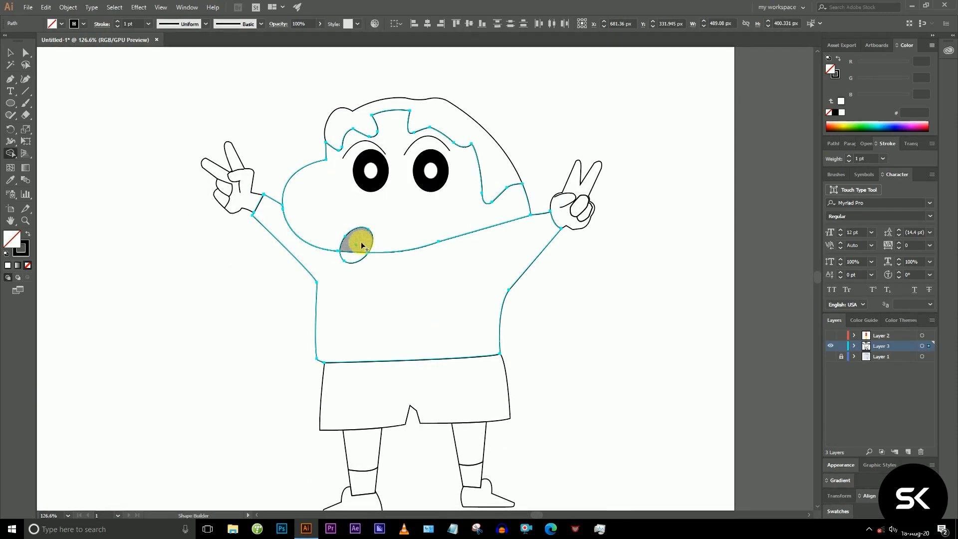
left_click(456, 276)
key("v")
left_click(616, 295)
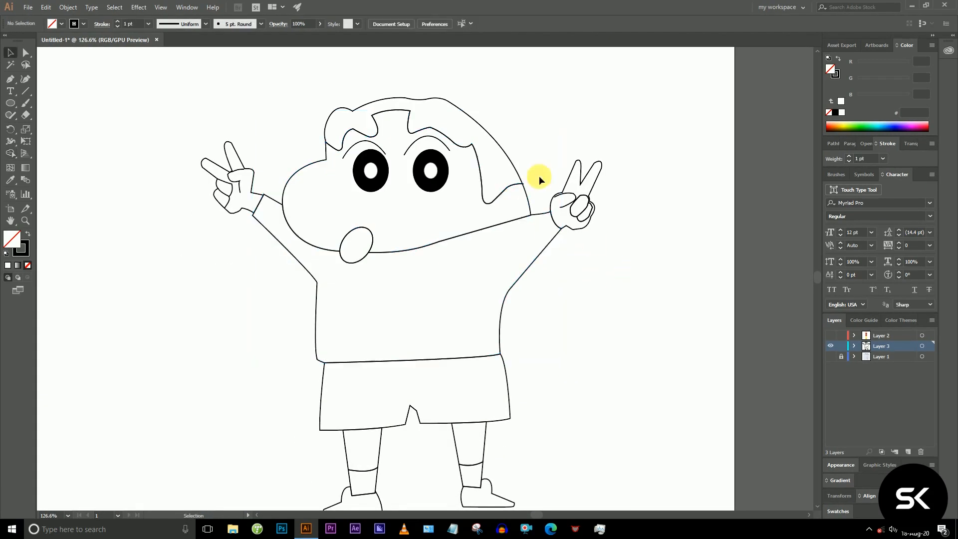
Fill the hair shape with solid black (000000) and deselect it.
left_click(510, 159)
left_click(835, 112)
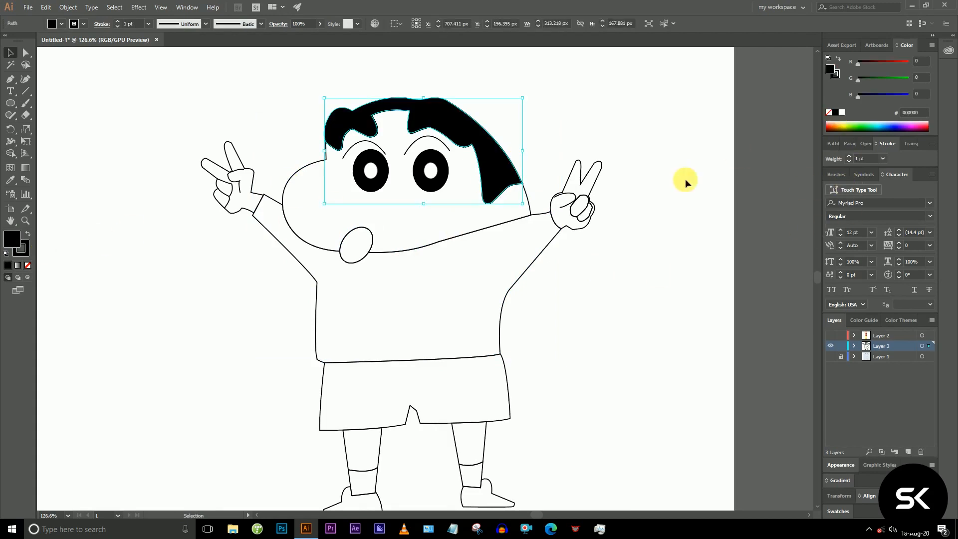
left_click(653, 319)
scroll(653, 319, "down", 4)
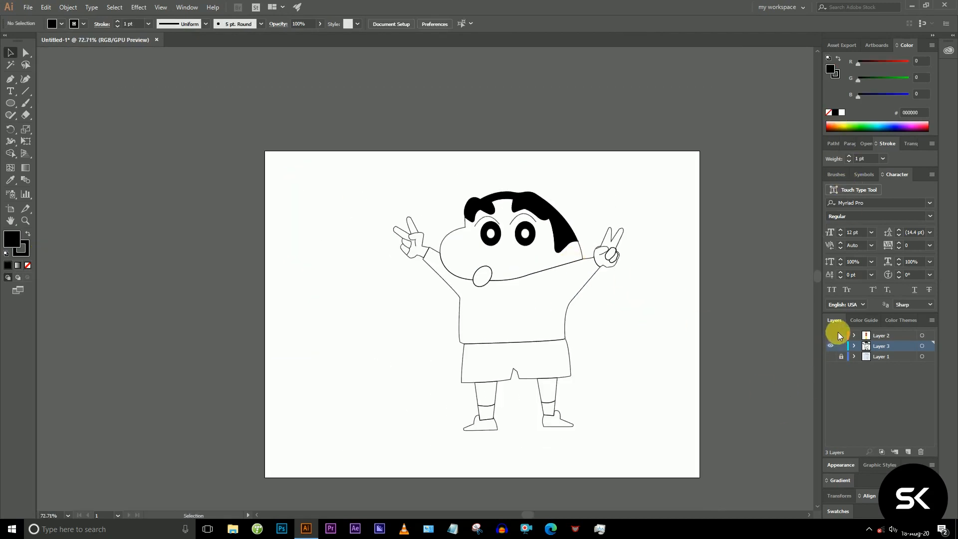
Show the colour palette on Layer 2 and fill the face with its peach swatch (fcc6a0).
left_click(831, 345)
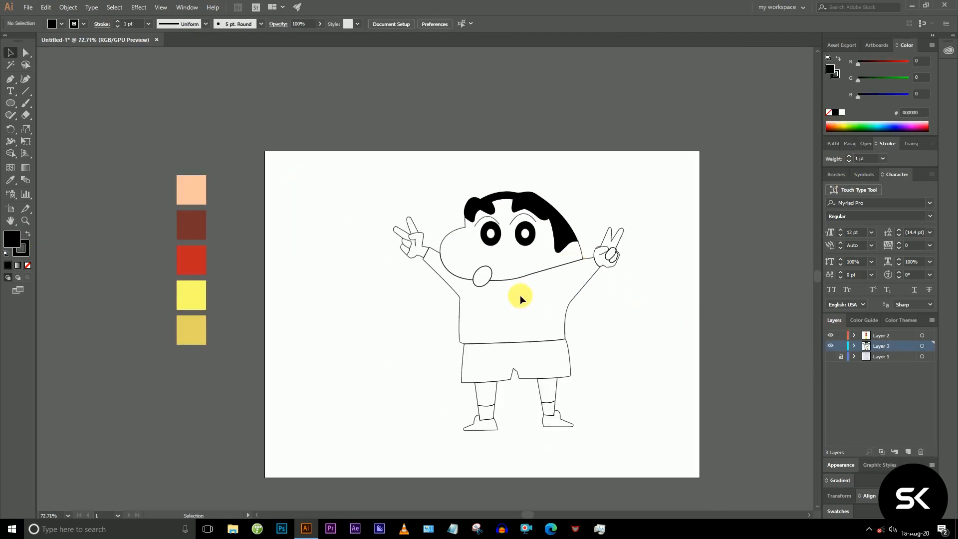
left_click(581, 250)
key("i")
left_click(196, 188)
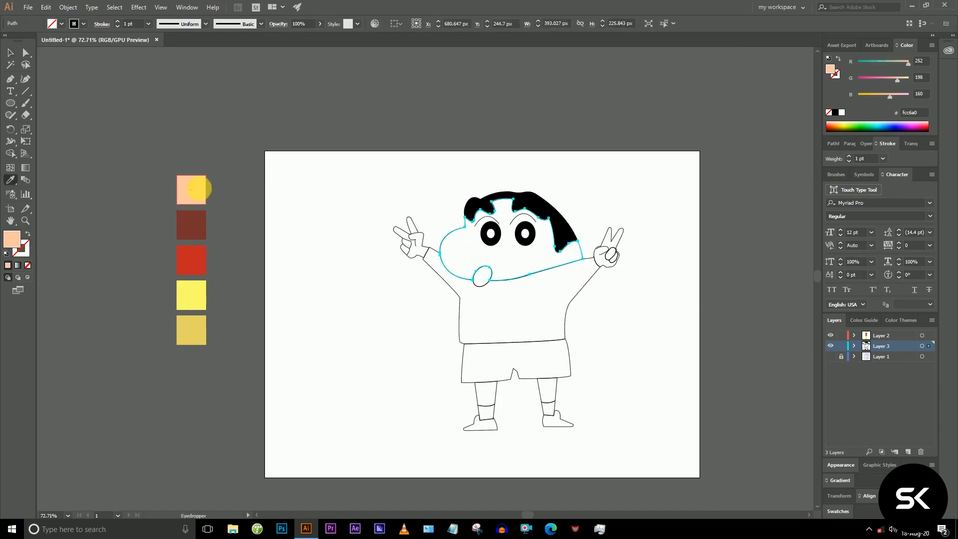
key("i")
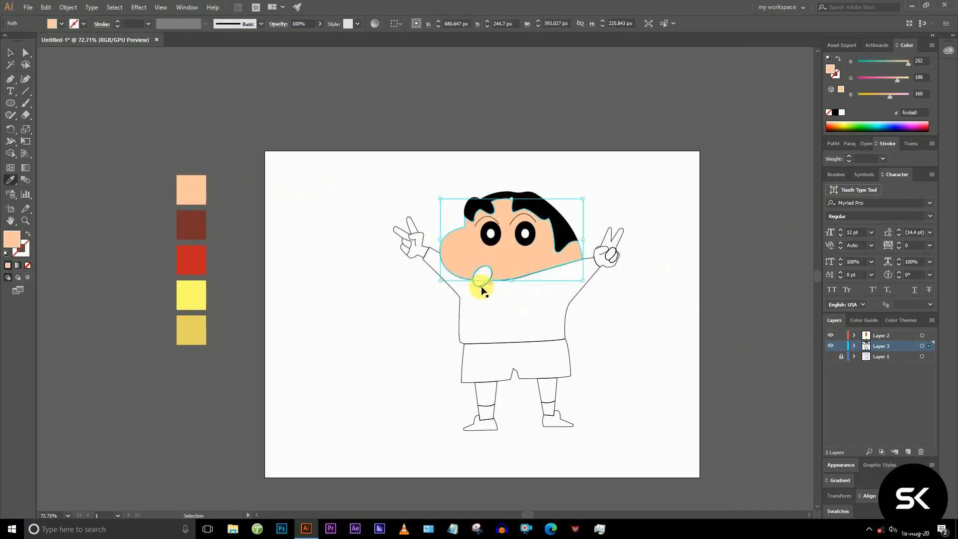
Fill the mouth with the dark brown swatch (77322d) and the shirt with the red swatch.
left_click(482, 287, "ctrl")
left_click(198, 216)
left_click(564, 325, "ctrl")
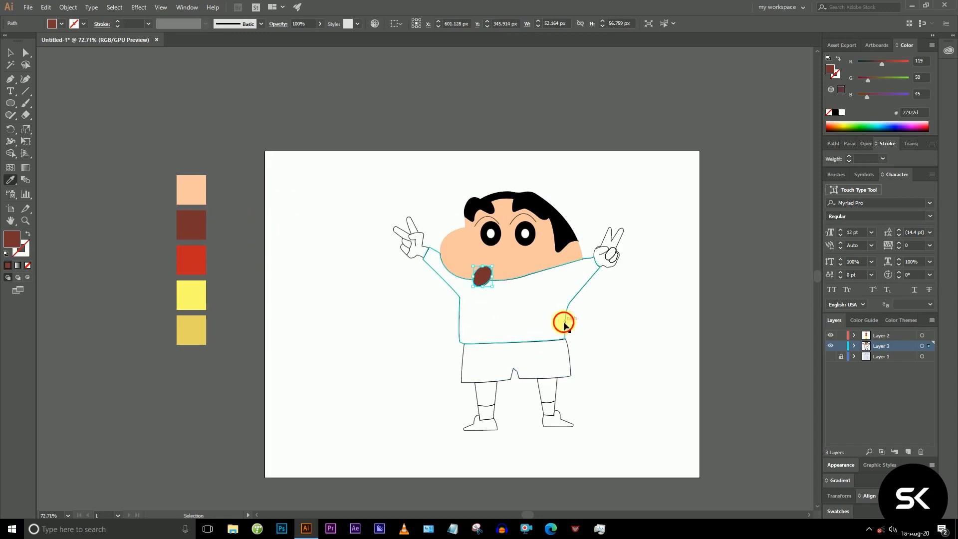
left_click(207, 265)
key("v")
Fill the shorts with the bright yellow swatch (fbfd6c) and both shoes with the mustard swatch (e7d363).
left_click(565, 374, "ctrl")
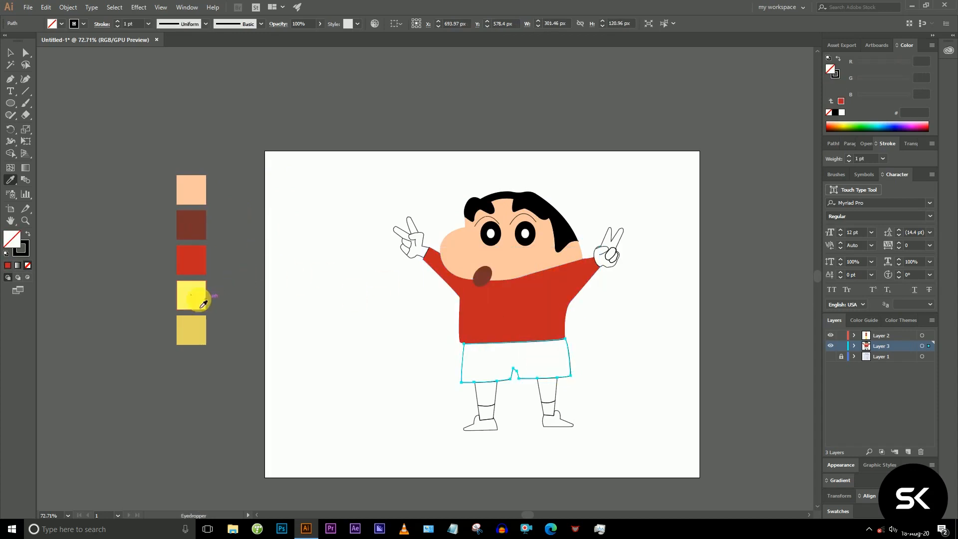
left_click(191, 295)
left_click(492, 423, "ctrl")
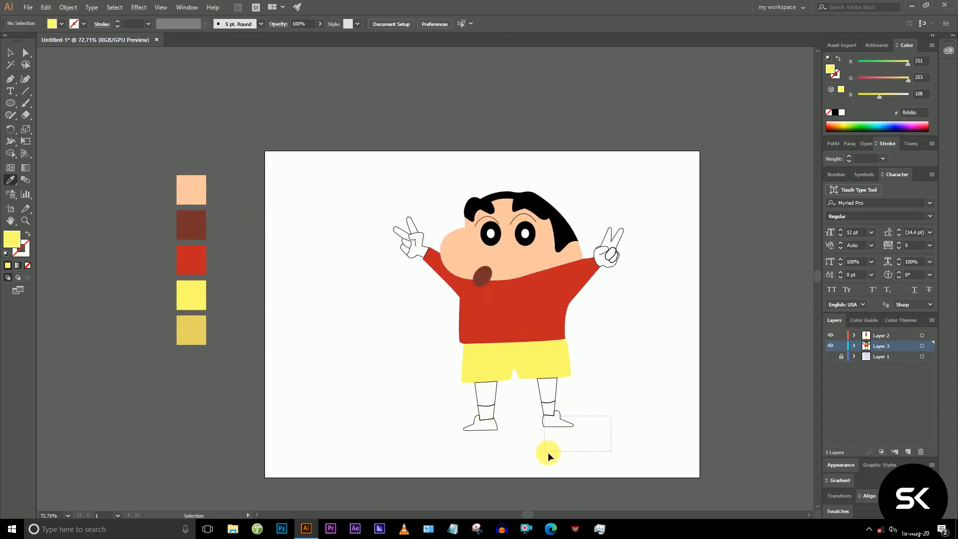
left_click_drag(566, 454, 565, 455)
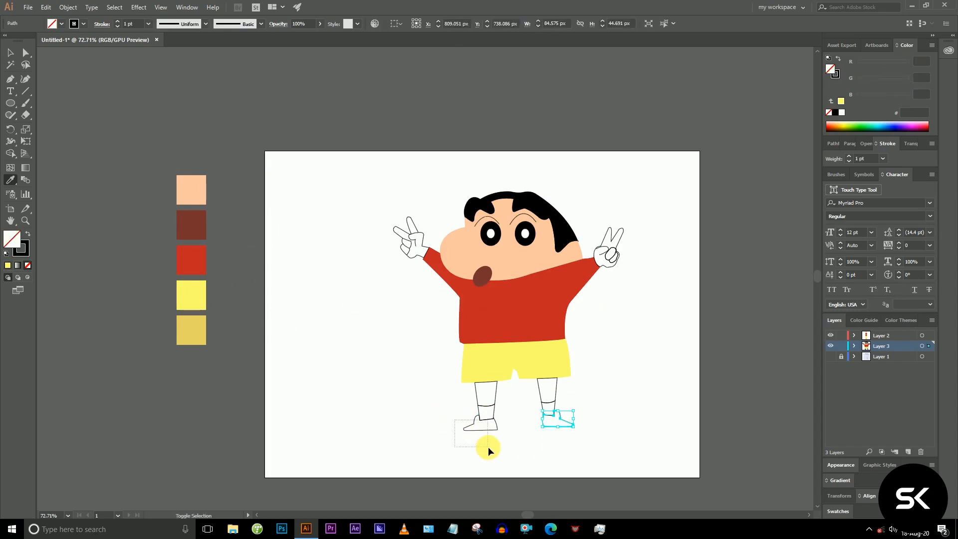
left_click_drag(488, 447, 489, 448)
left_click(190, 330)
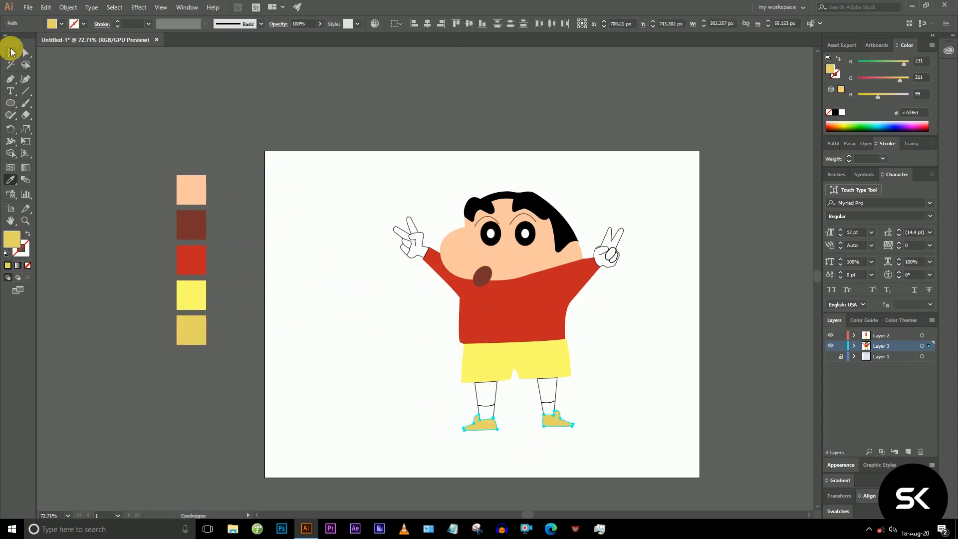
Select the shapes of both hands, fill them with the peach skin colour sampled from the face, and deselect.
left_click(11, 51)
left_click(443, 227)
left_click(404, 244)
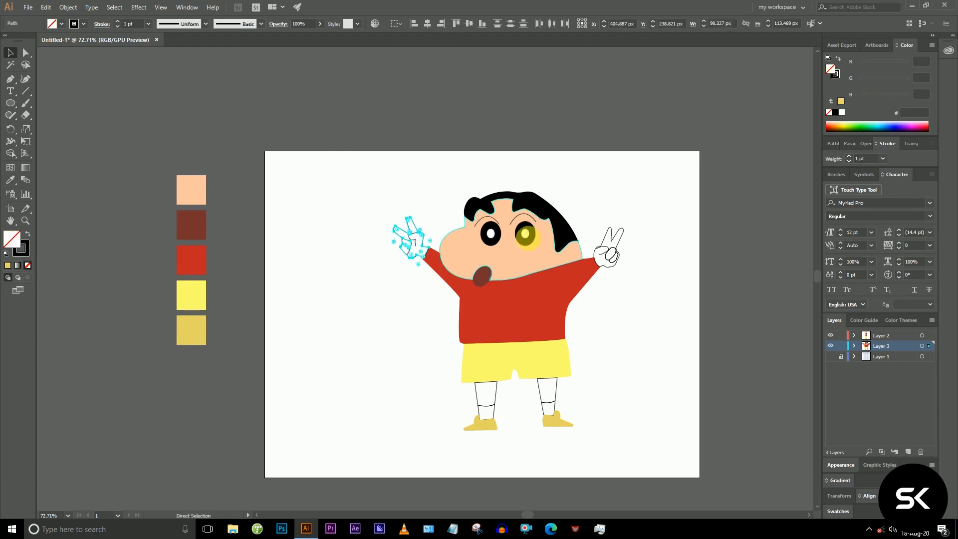
left_click(609, 250, "shift")
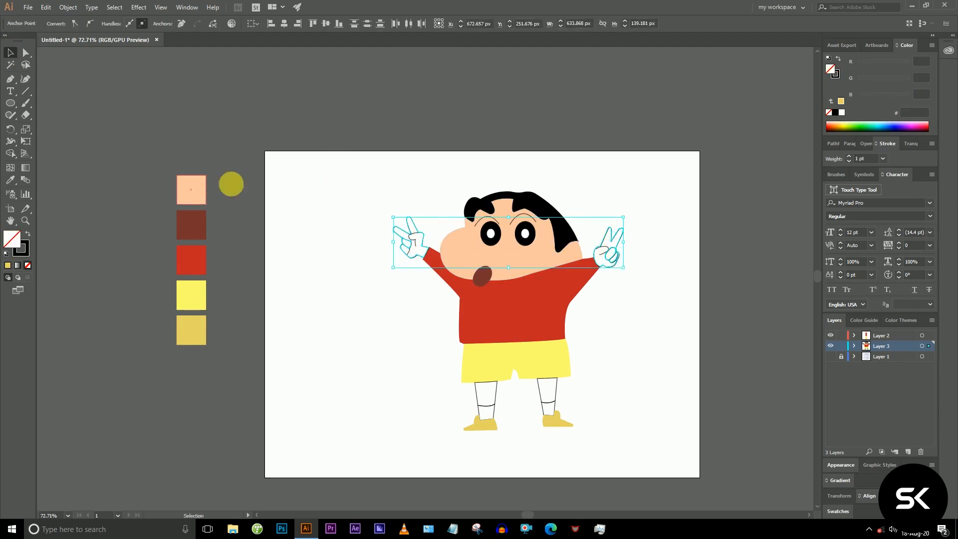
key("i")
left_click(459, 249)
left_click(10, 55)
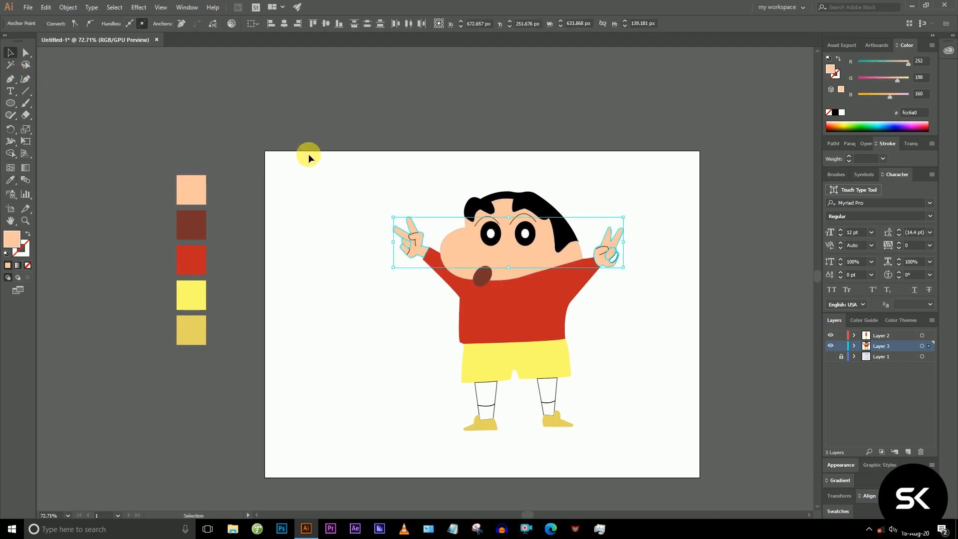
left_click(308, 155)
Select the hands, face, mouth, shirt, shorts and shoes together, give them a black stroke (000000), and deselect.
left_click(412, 229)
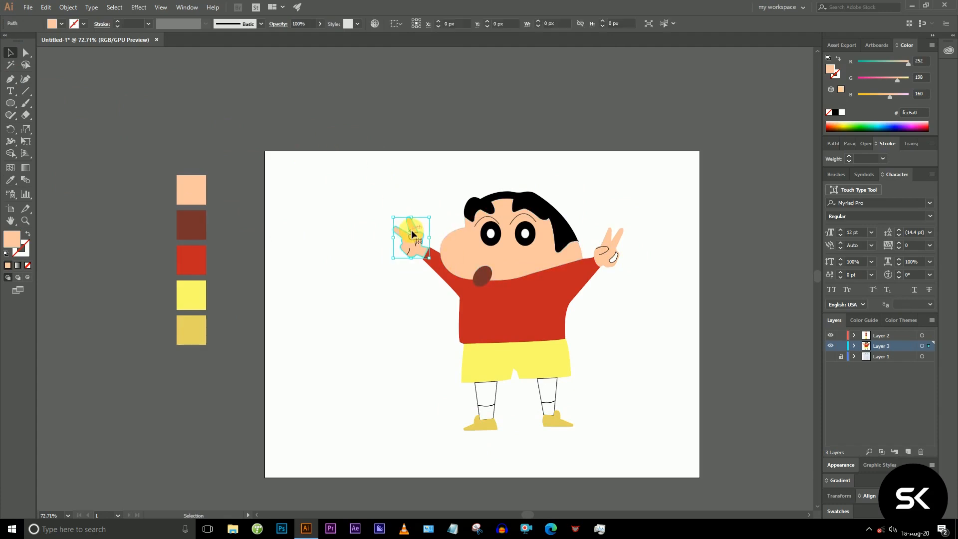
left_click(583, 251, "shift")
left_click(544, 290, "shift")
left_click(534, 362, "shift")
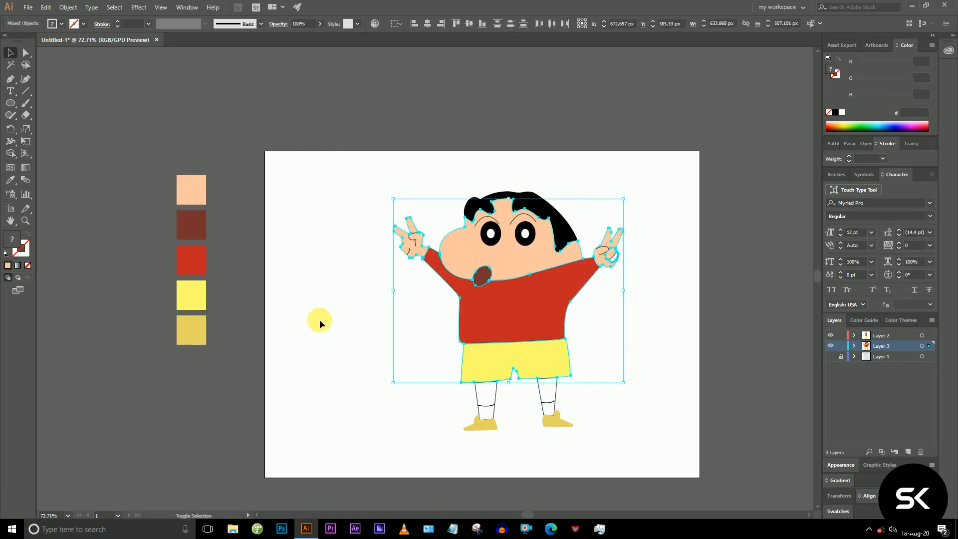
left_click(492, 430, "shift")
left_click(552, 421, "shift")
left_click(28, 249)
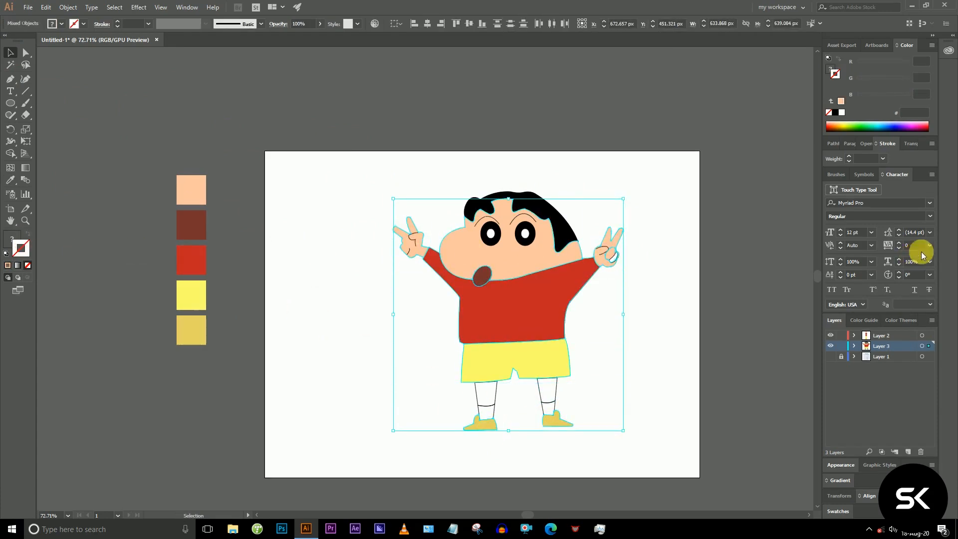
left_click(836, 113)
left_click(679, 276)
Fill the unfilled folded finger on the right hand with the peach skin colour, keeping its black stroke.
left_click_drag(684, 278, 586, 205)
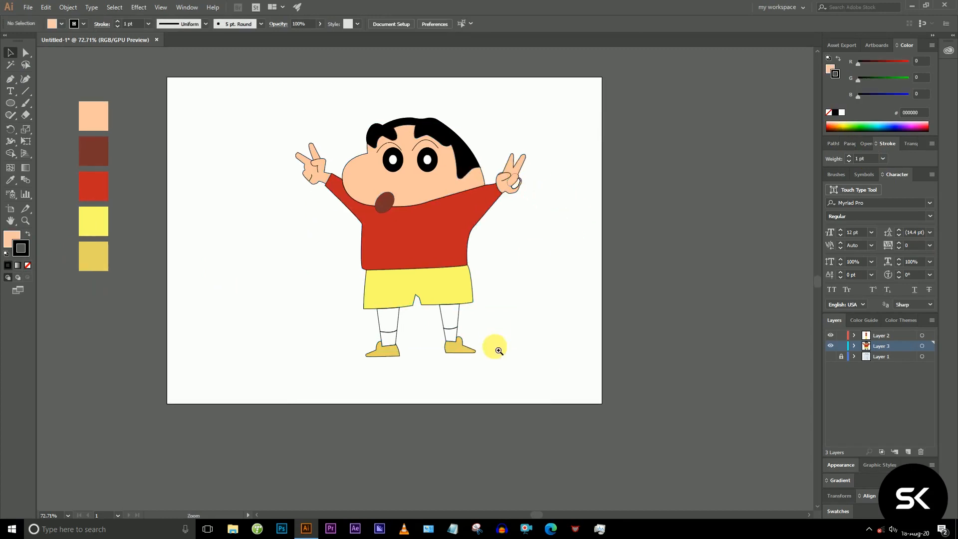
left_click_drag(494, 346, 510, 315)
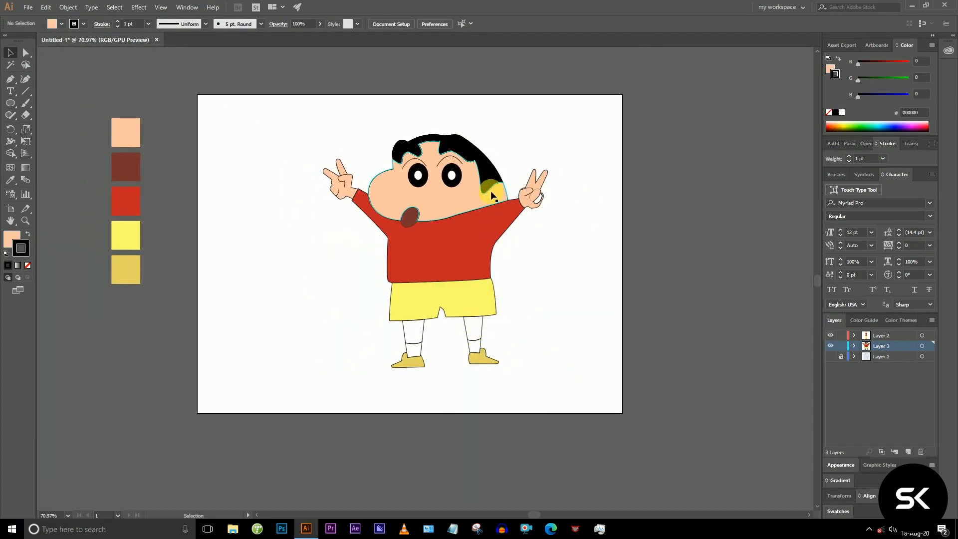
left_click_drag(593, 284, 579, 282)
left_click_drag(570, 223, 794, 268)
left_click(453, 201)
key("i")
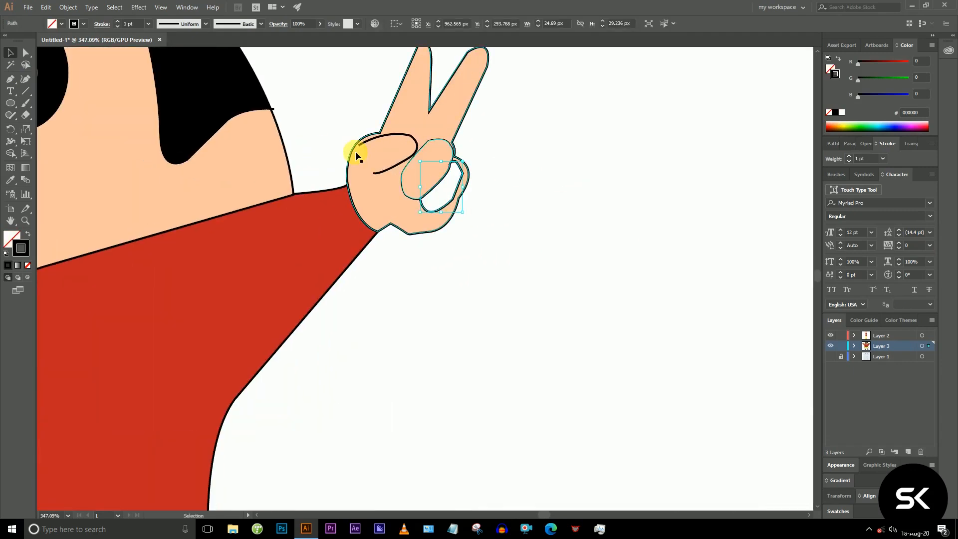
left_click(379, 157)
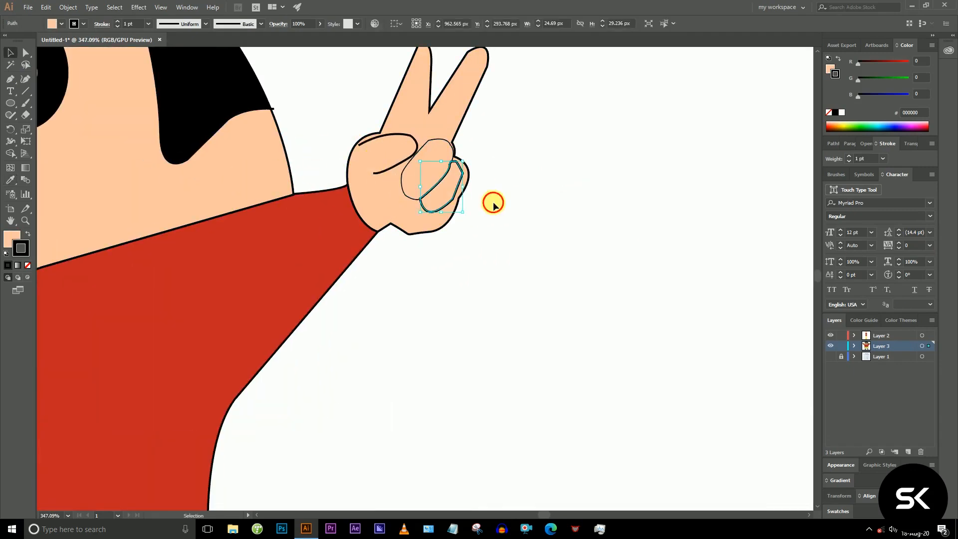
left_click(405, 182)
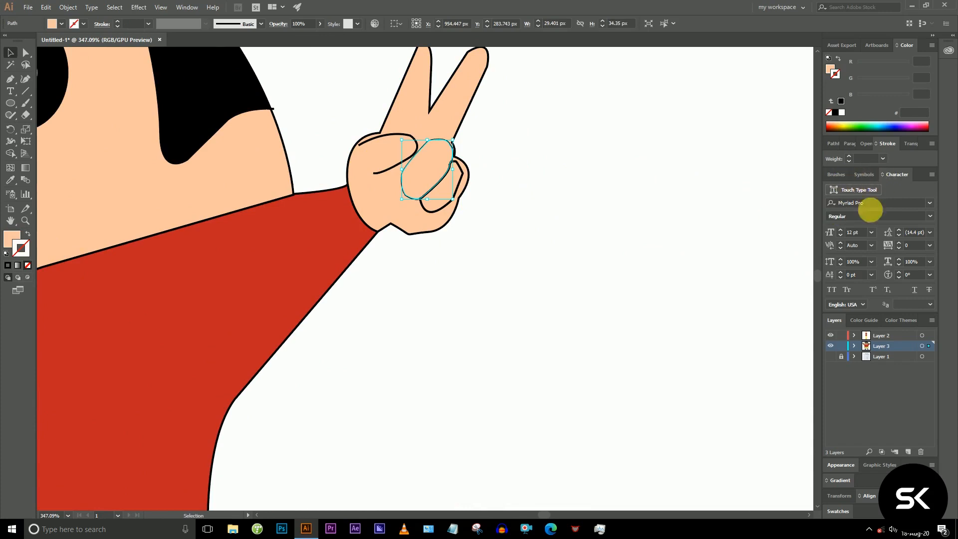
left_click(619, 157)
View the complete coloured character on the artboard and minimize the program window to show the desktop.
key("ctrl+0")
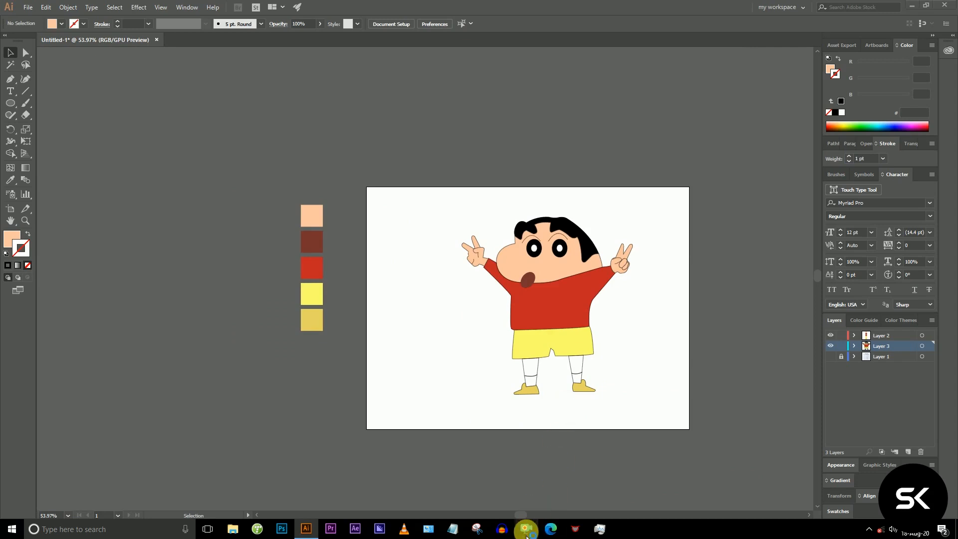
left_click(912, 6)
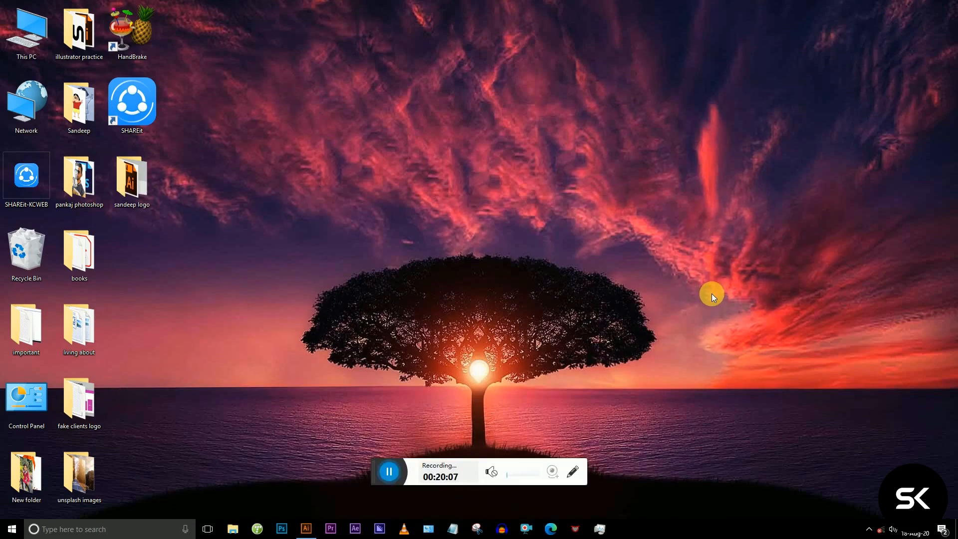